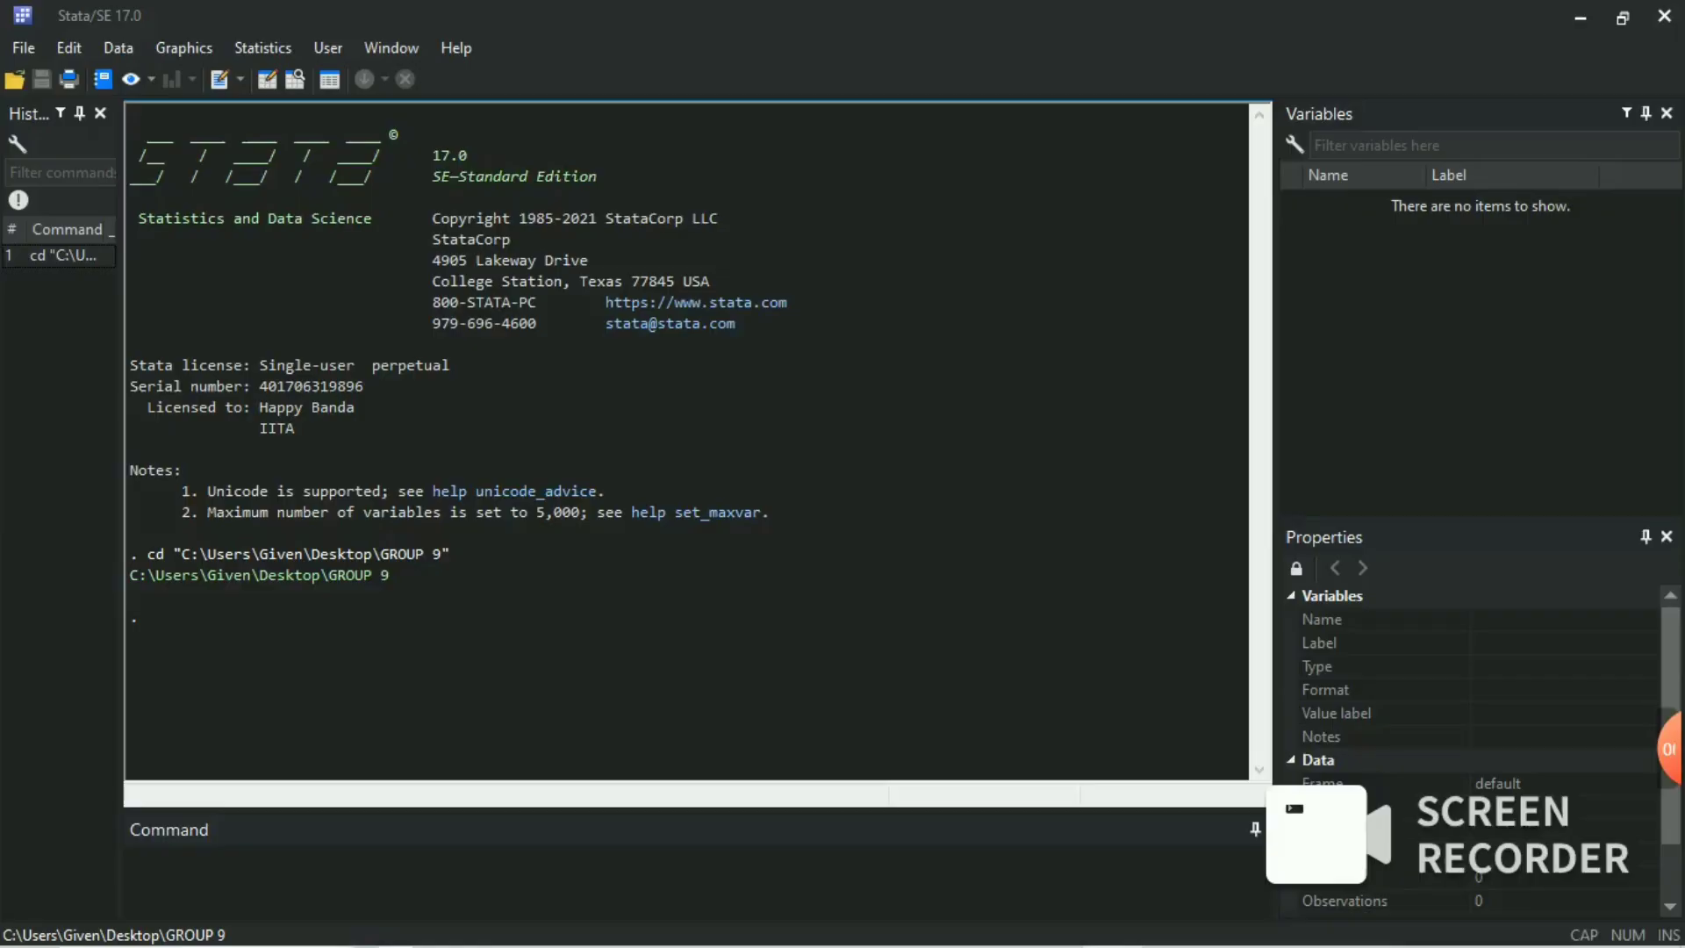
Step: Check the topic list in the Stata Assignment PDF, then close Stata and start a fresh session
left_click(566, 924)
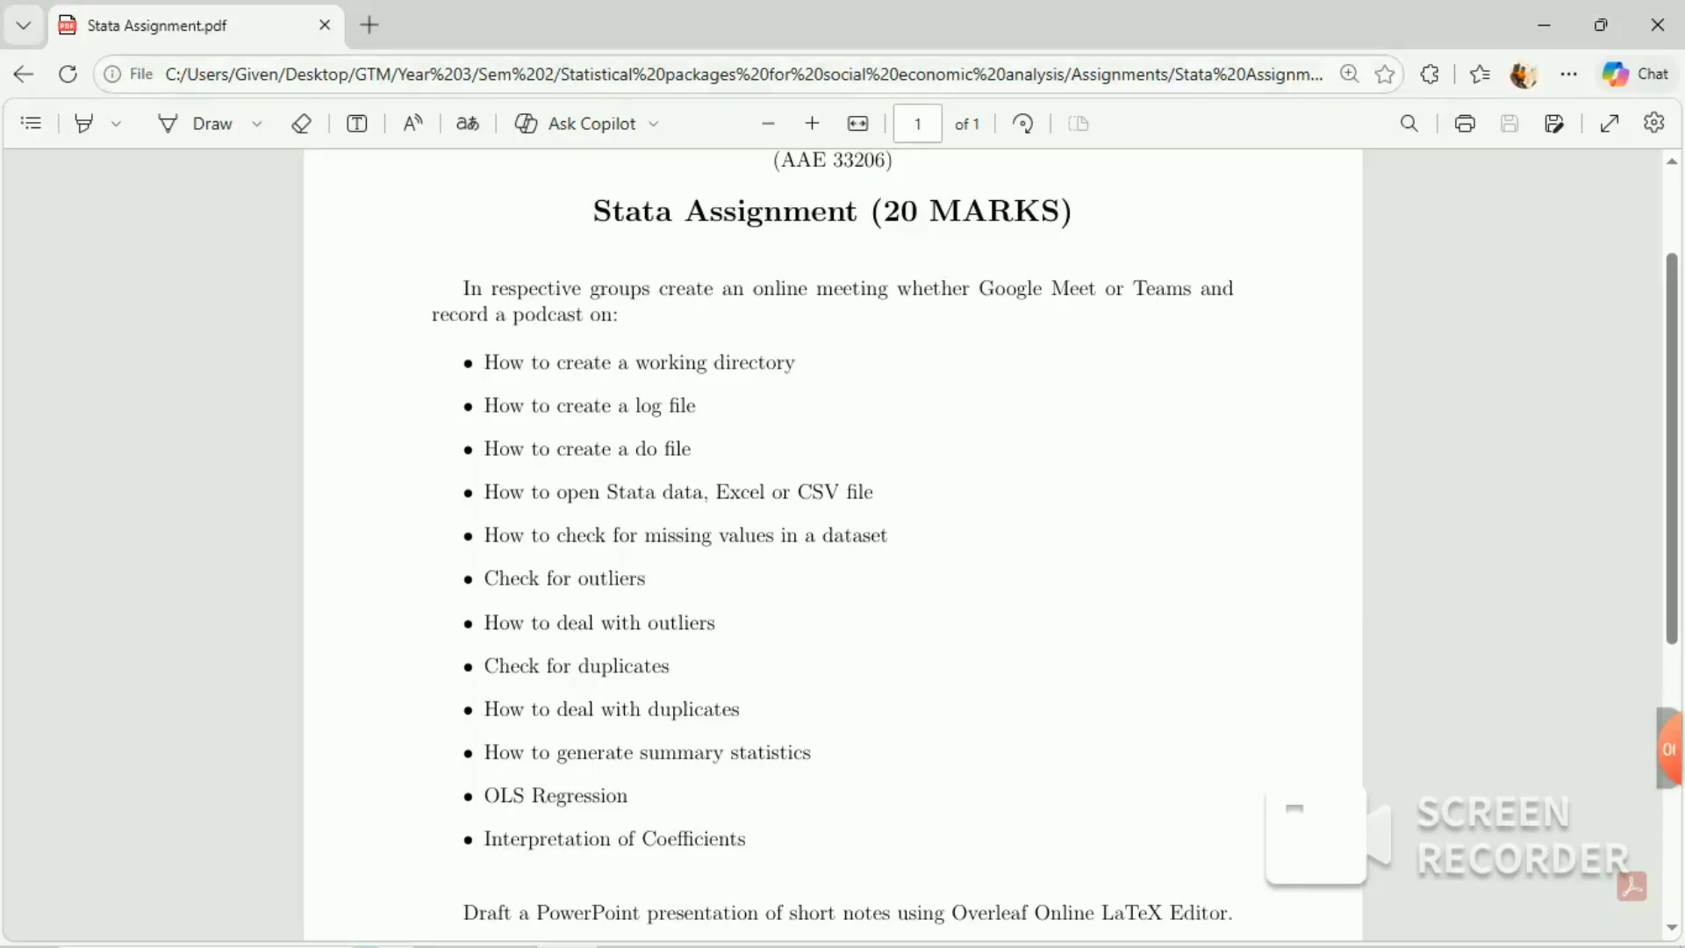
key("alt+Tab")
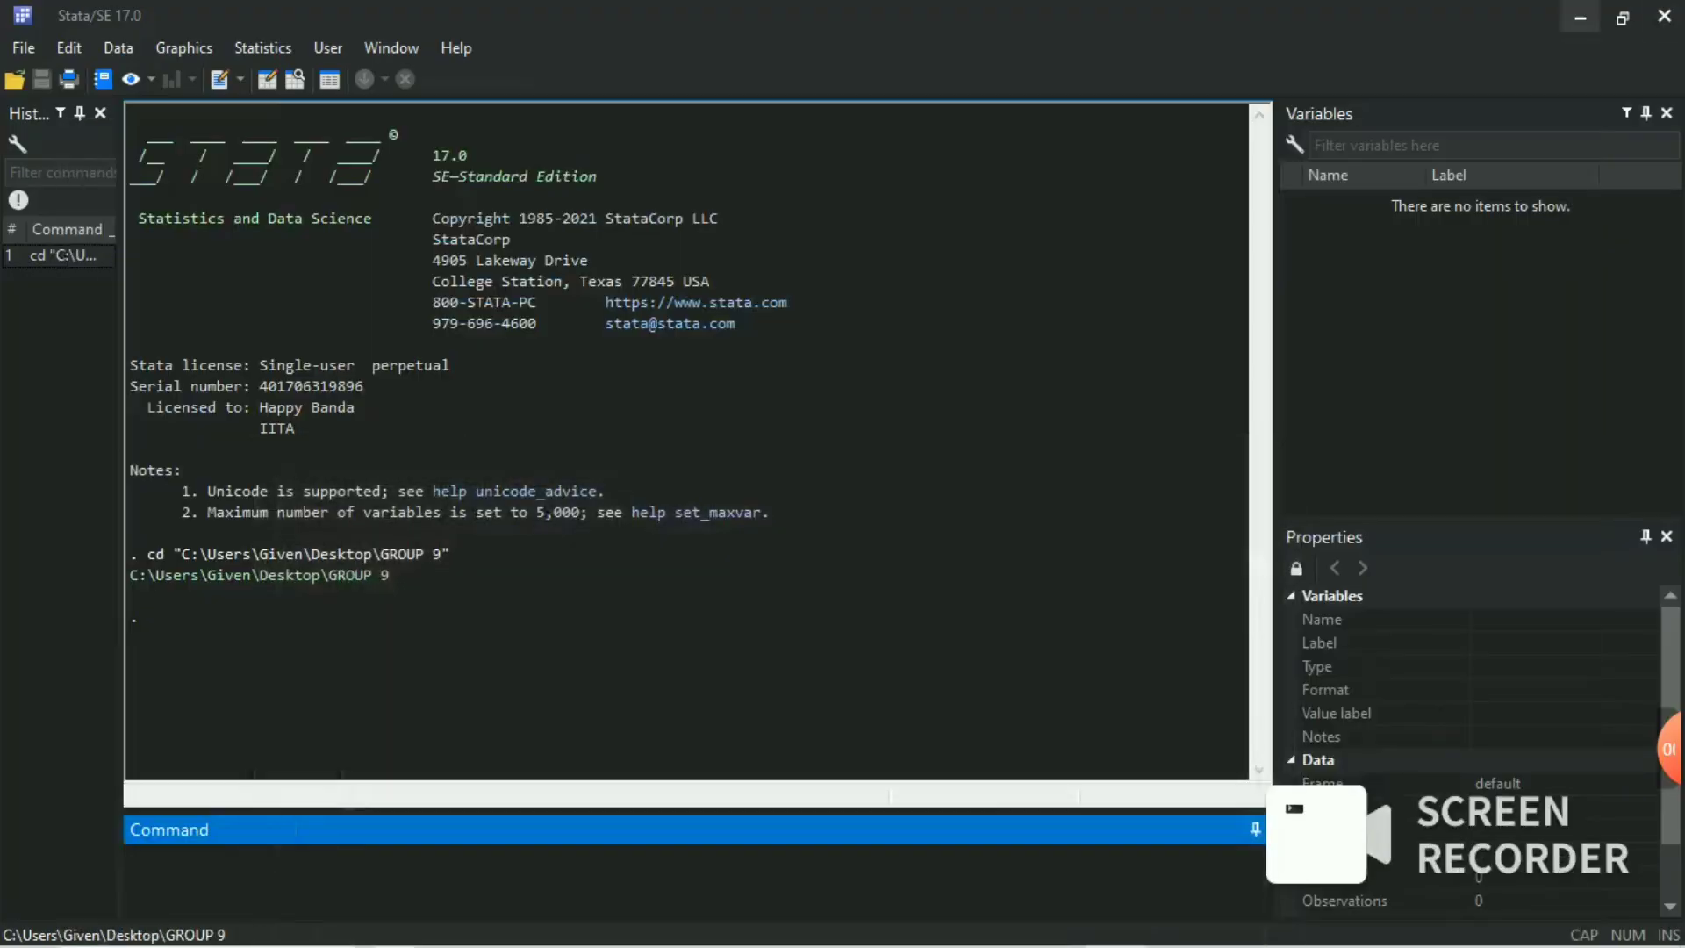
left_click(1664, 16)
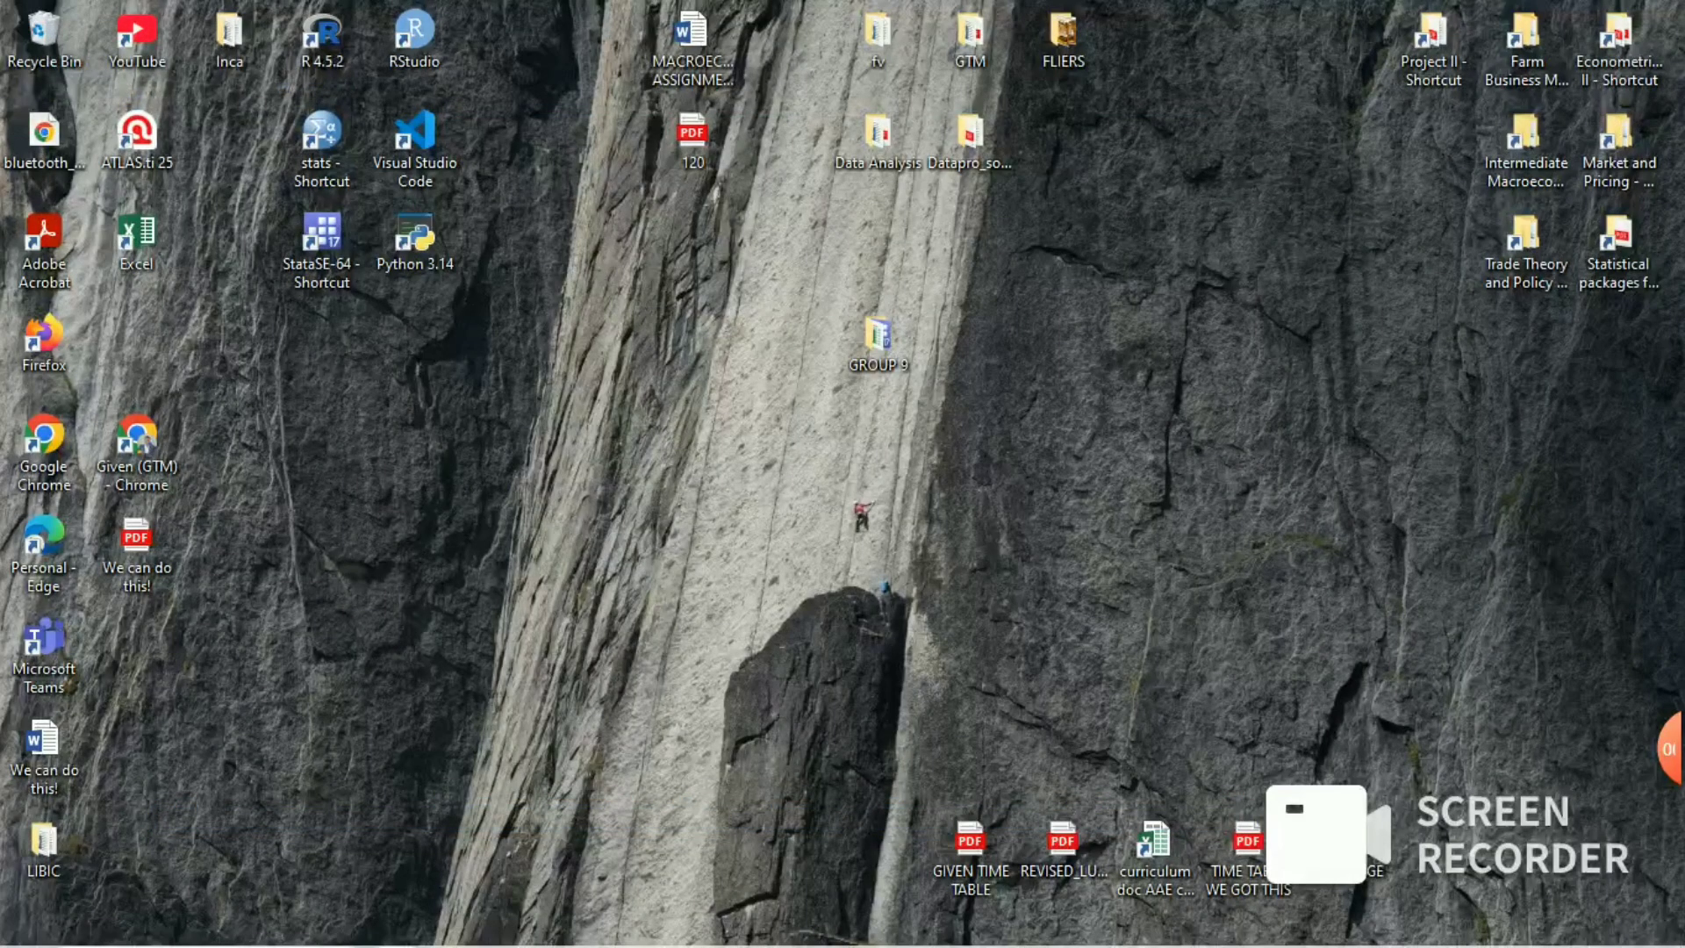
double_click(322, 250)
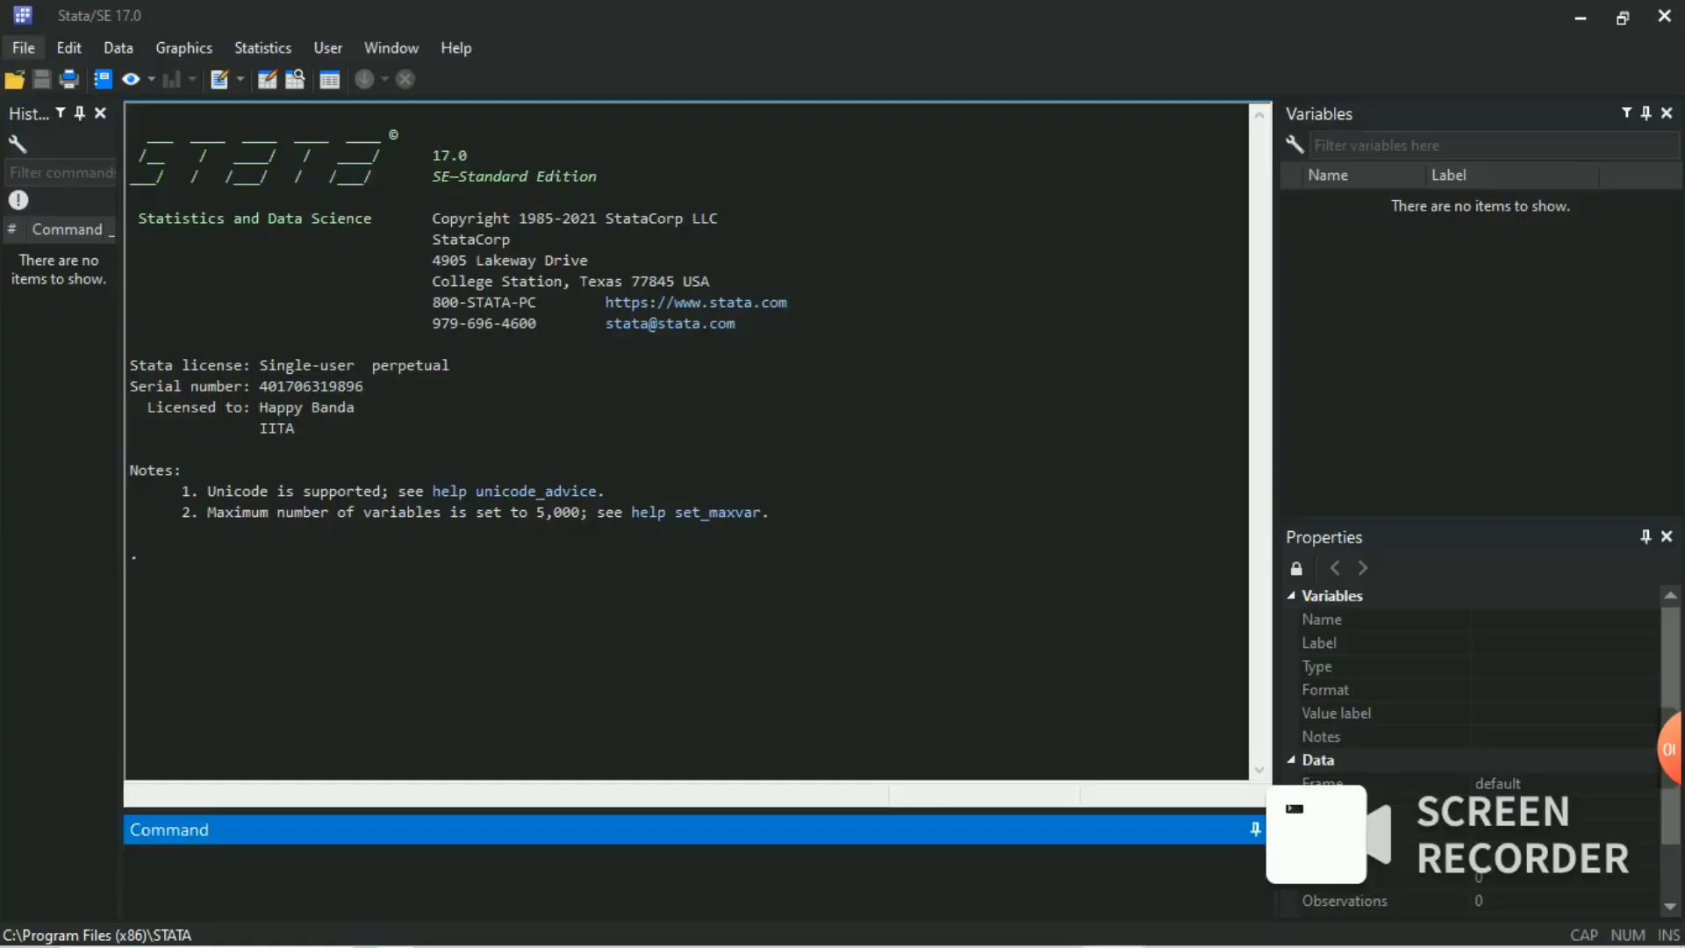
Step: Change the working directory to the GROUP 9 folder on the Desktop
left_click(23, 48)
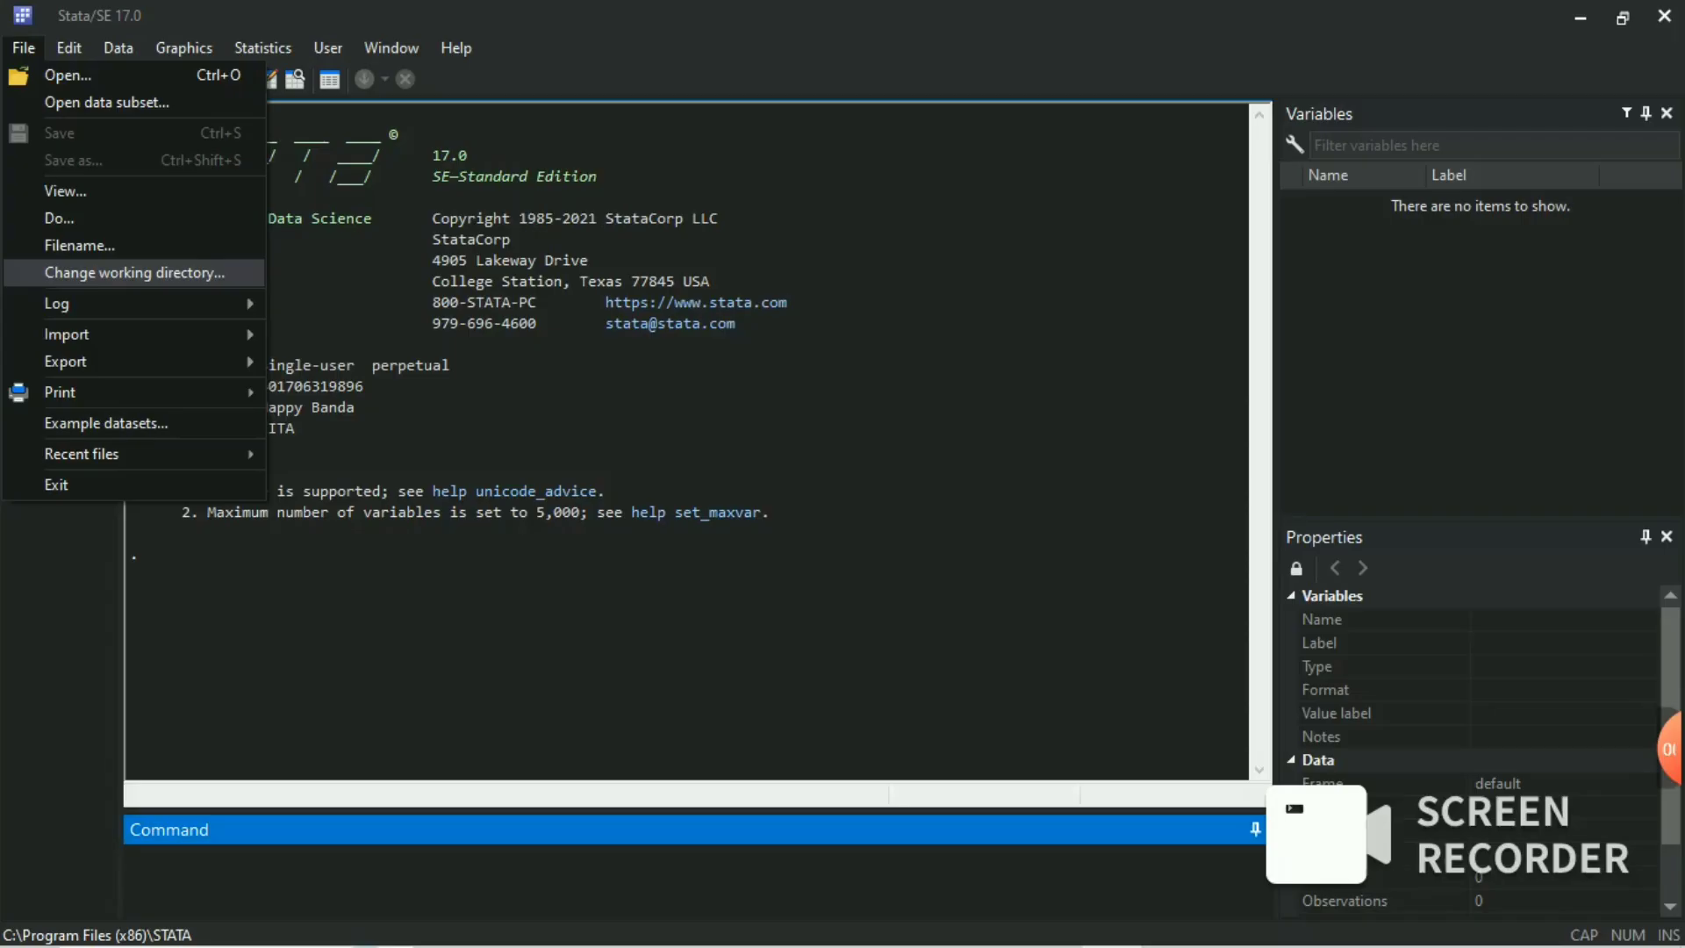
left_click(134, 272)
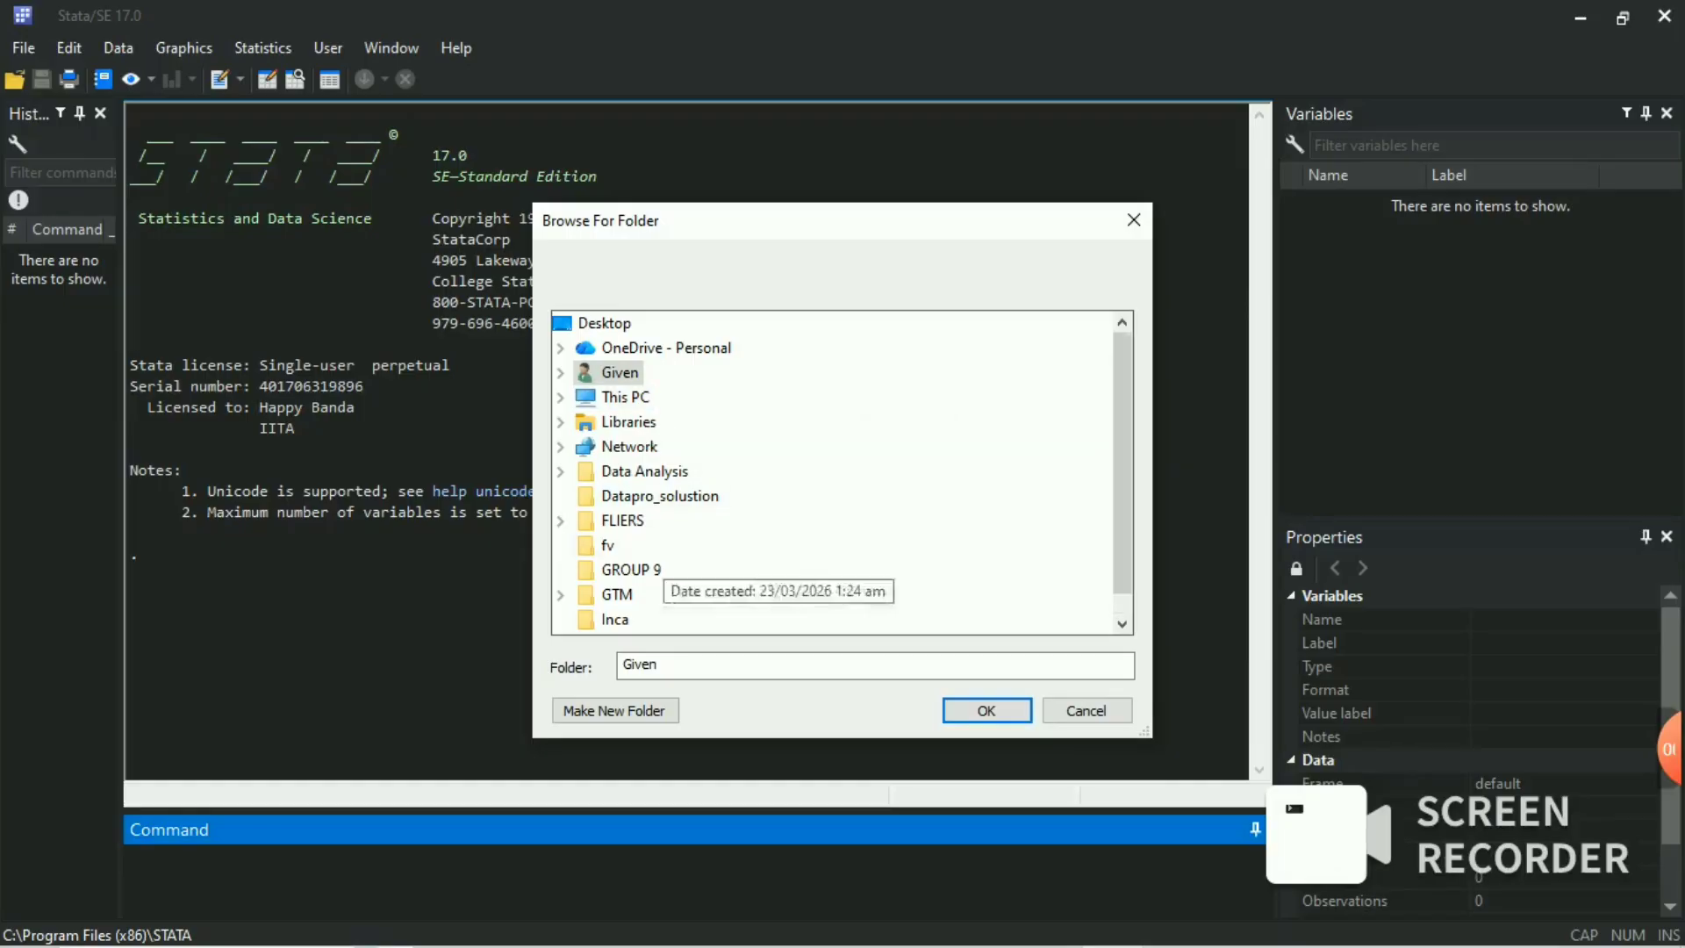
scroll(632, 544, "down", 1)
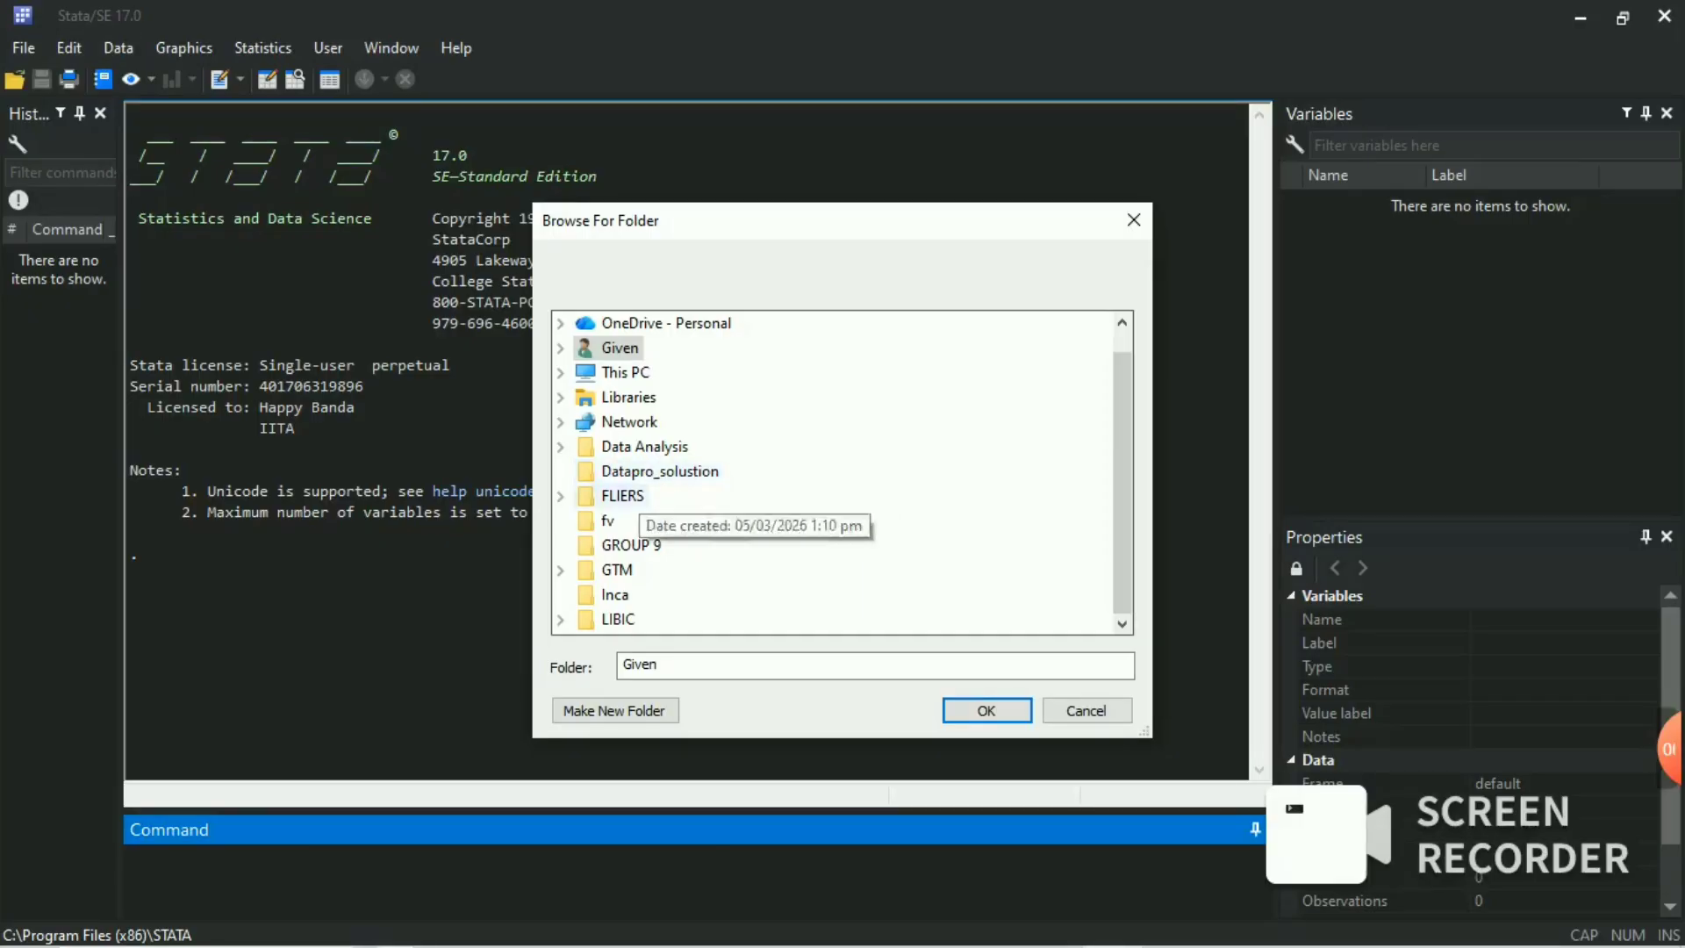
scroll(614, 495, "up", 1)
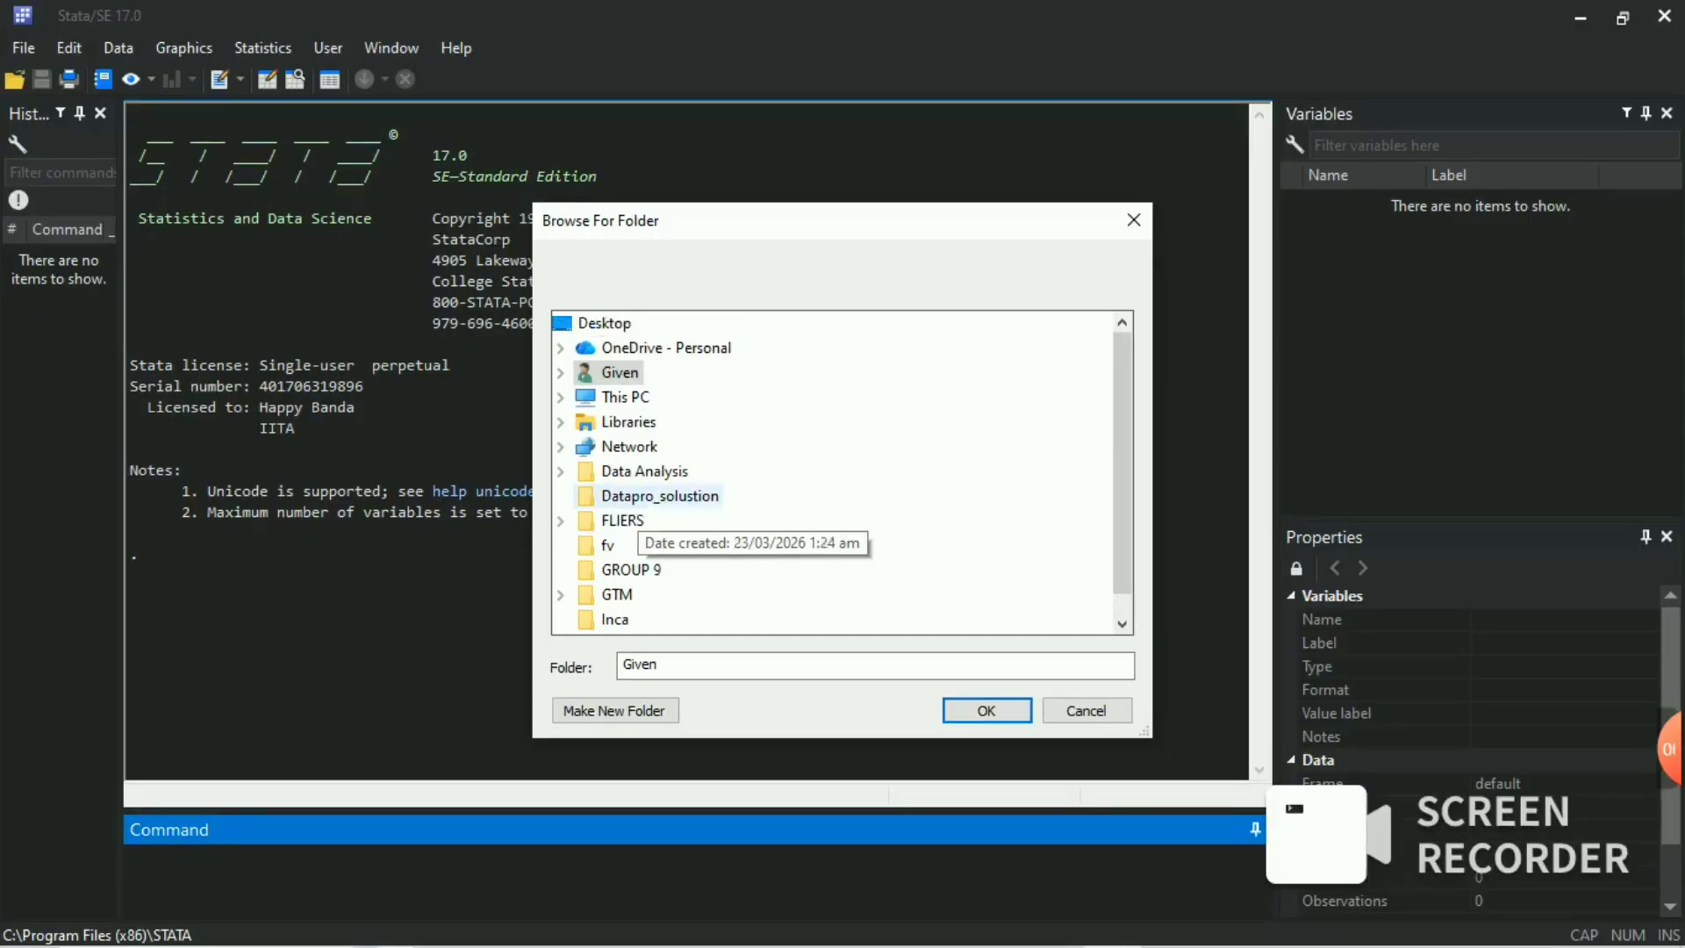
left_click(625, 398)
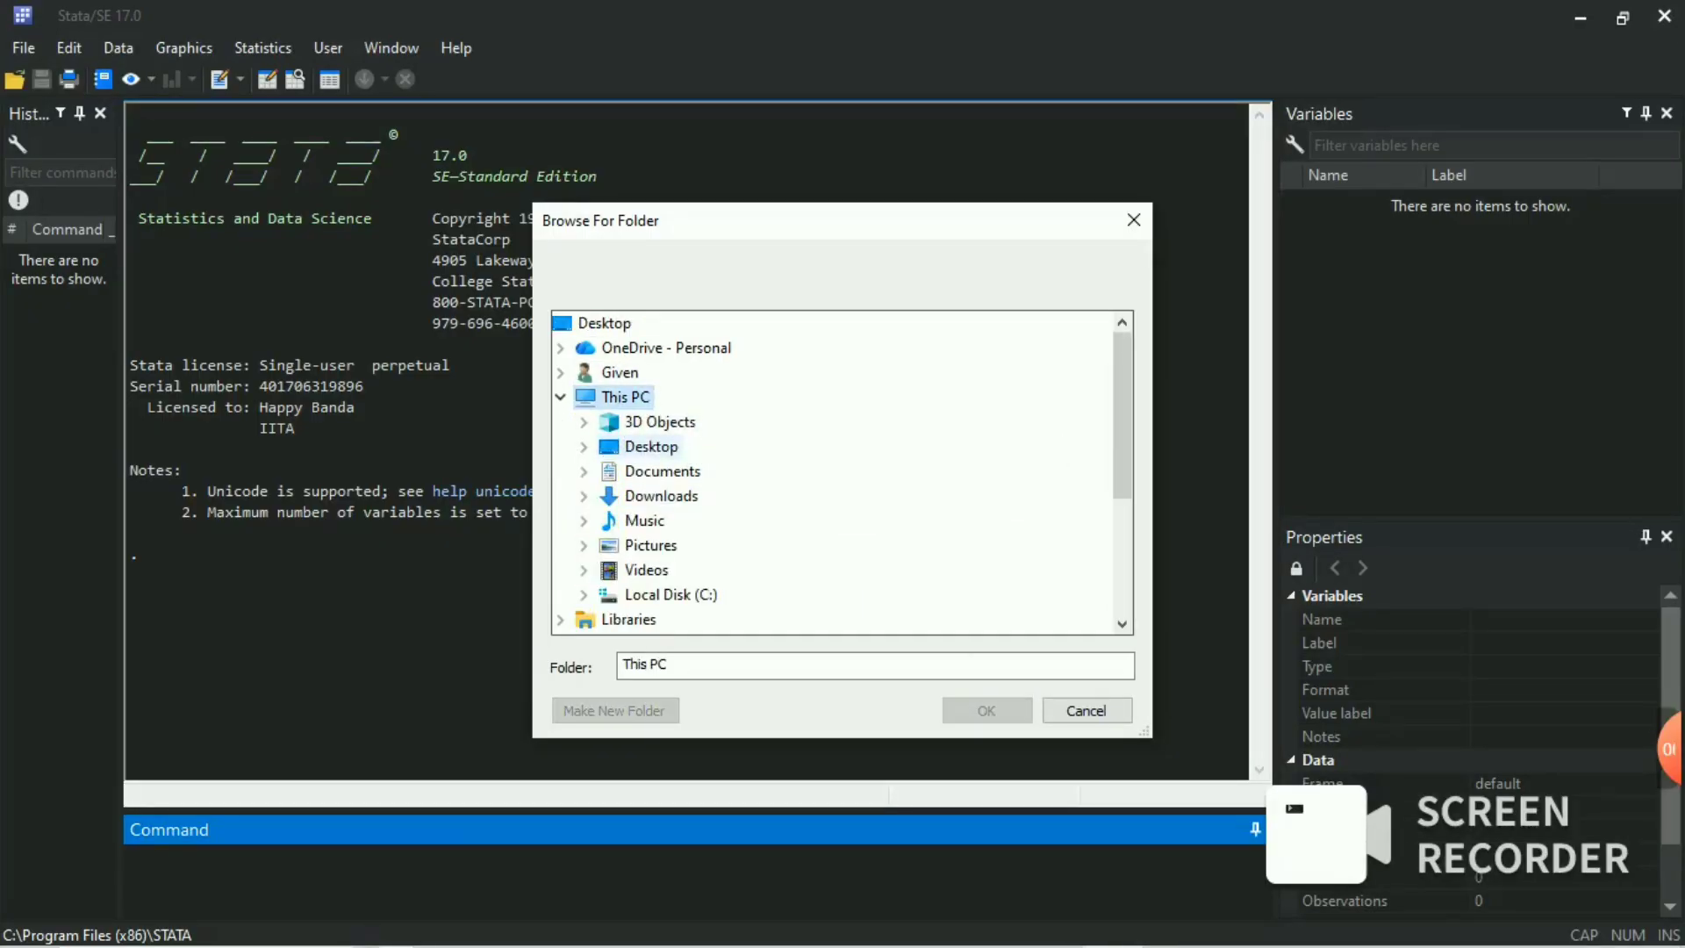
left_click(651, 446)
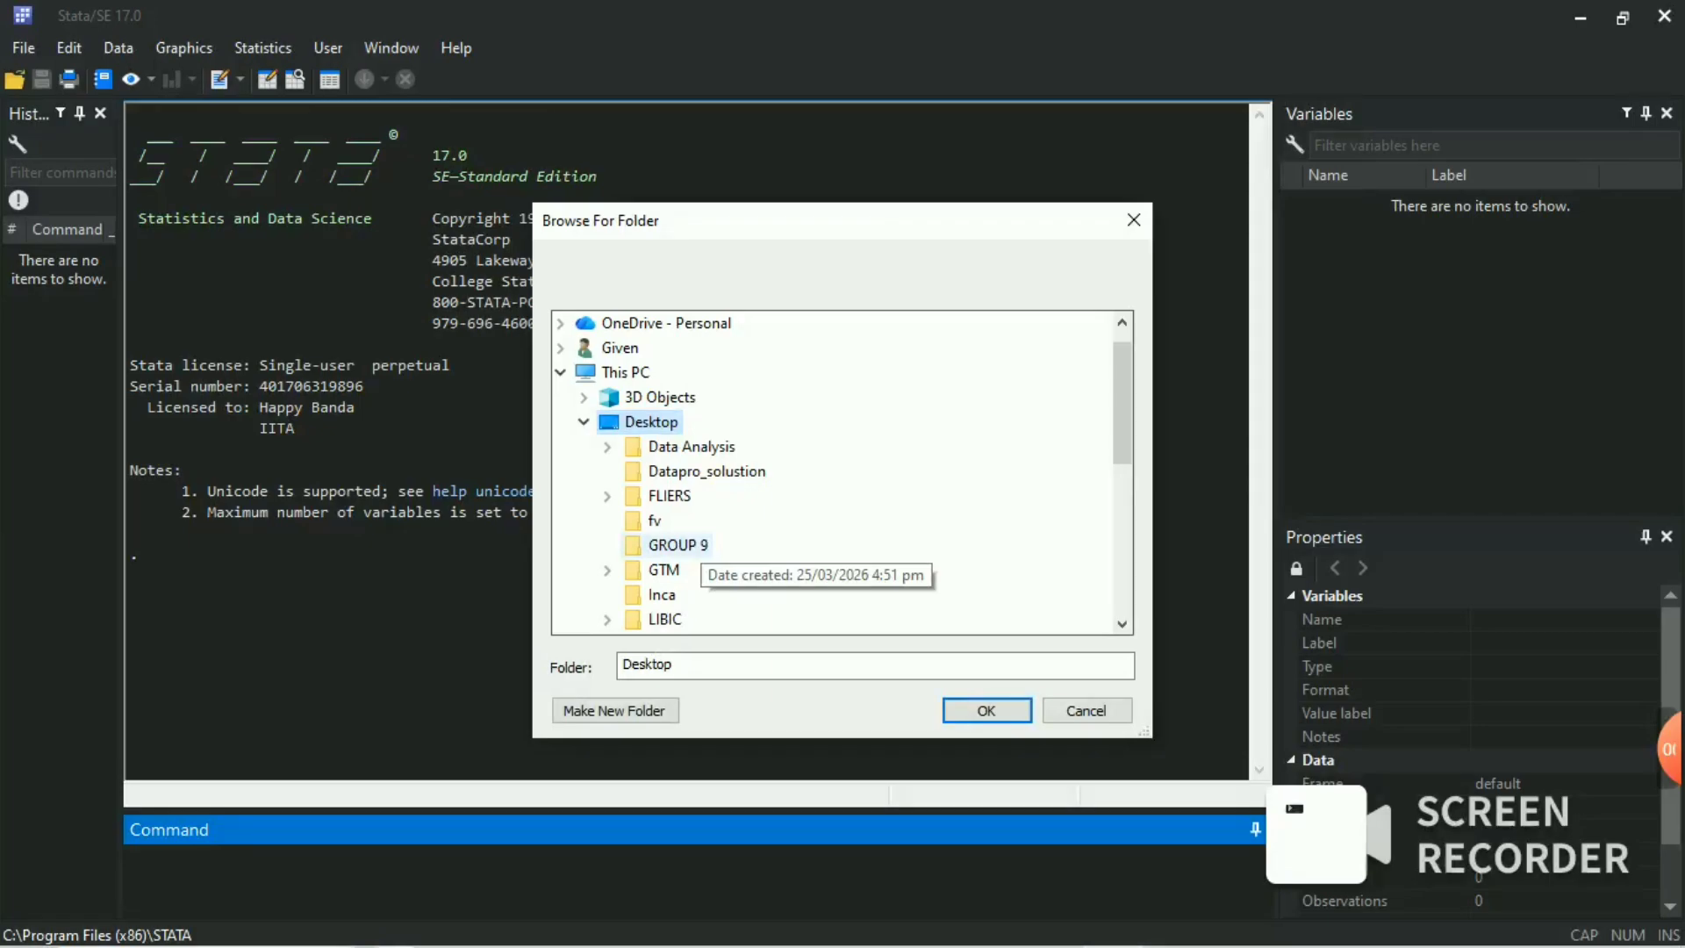
left_click(678, 545)
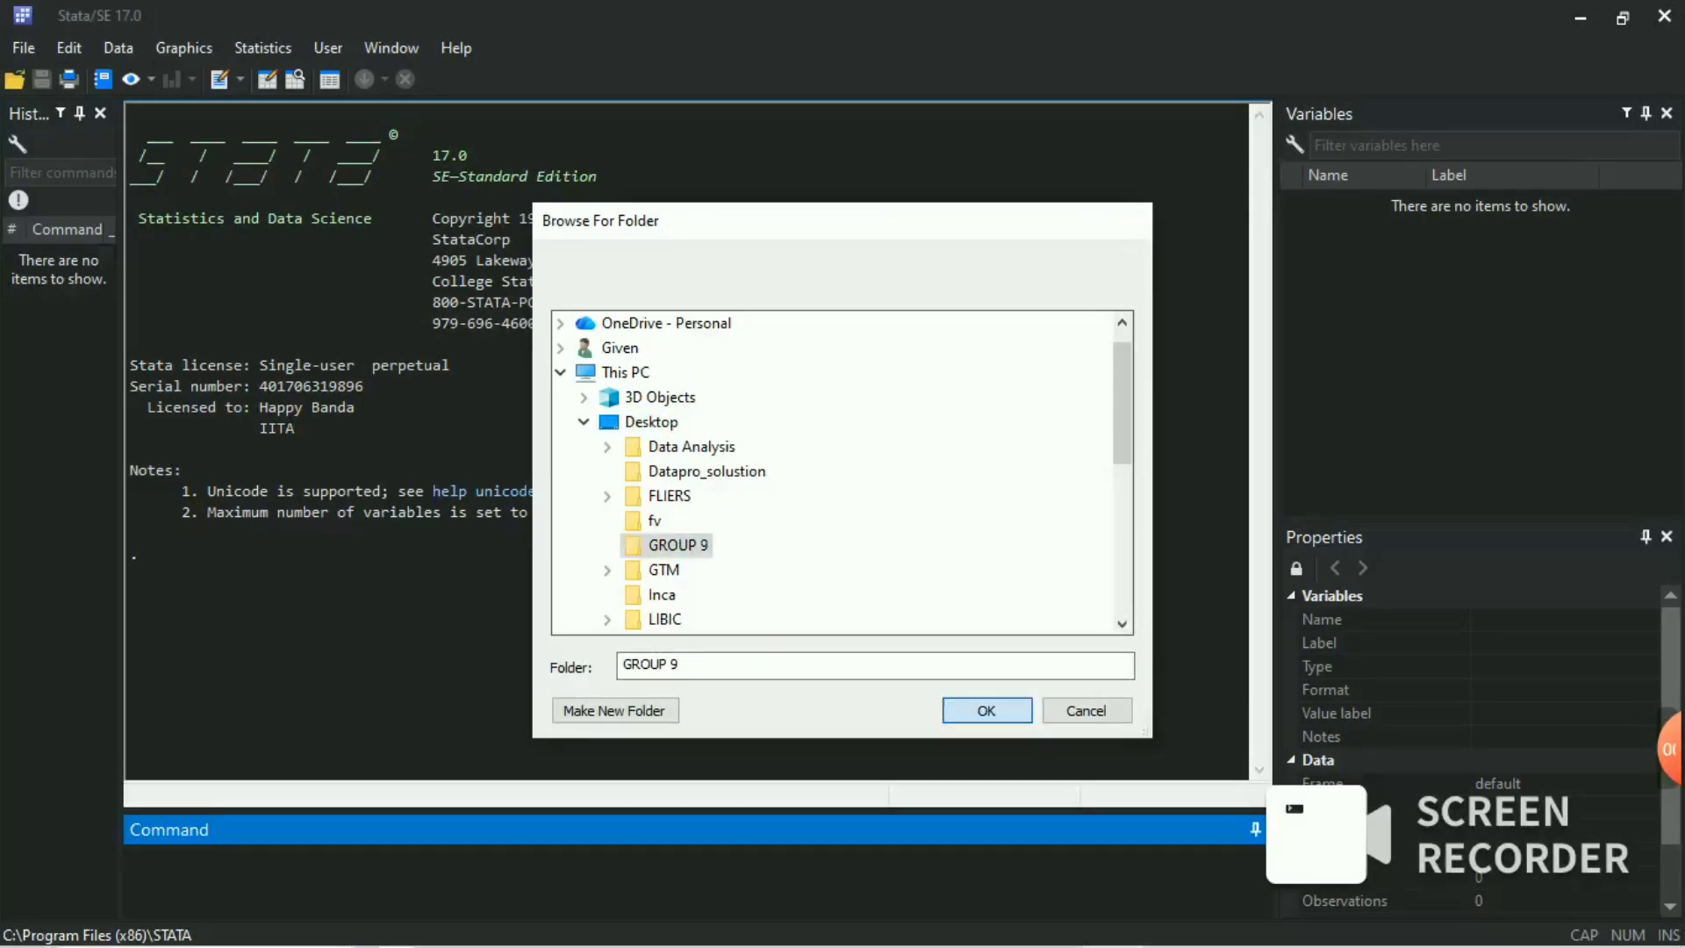
left_click(987, 710)
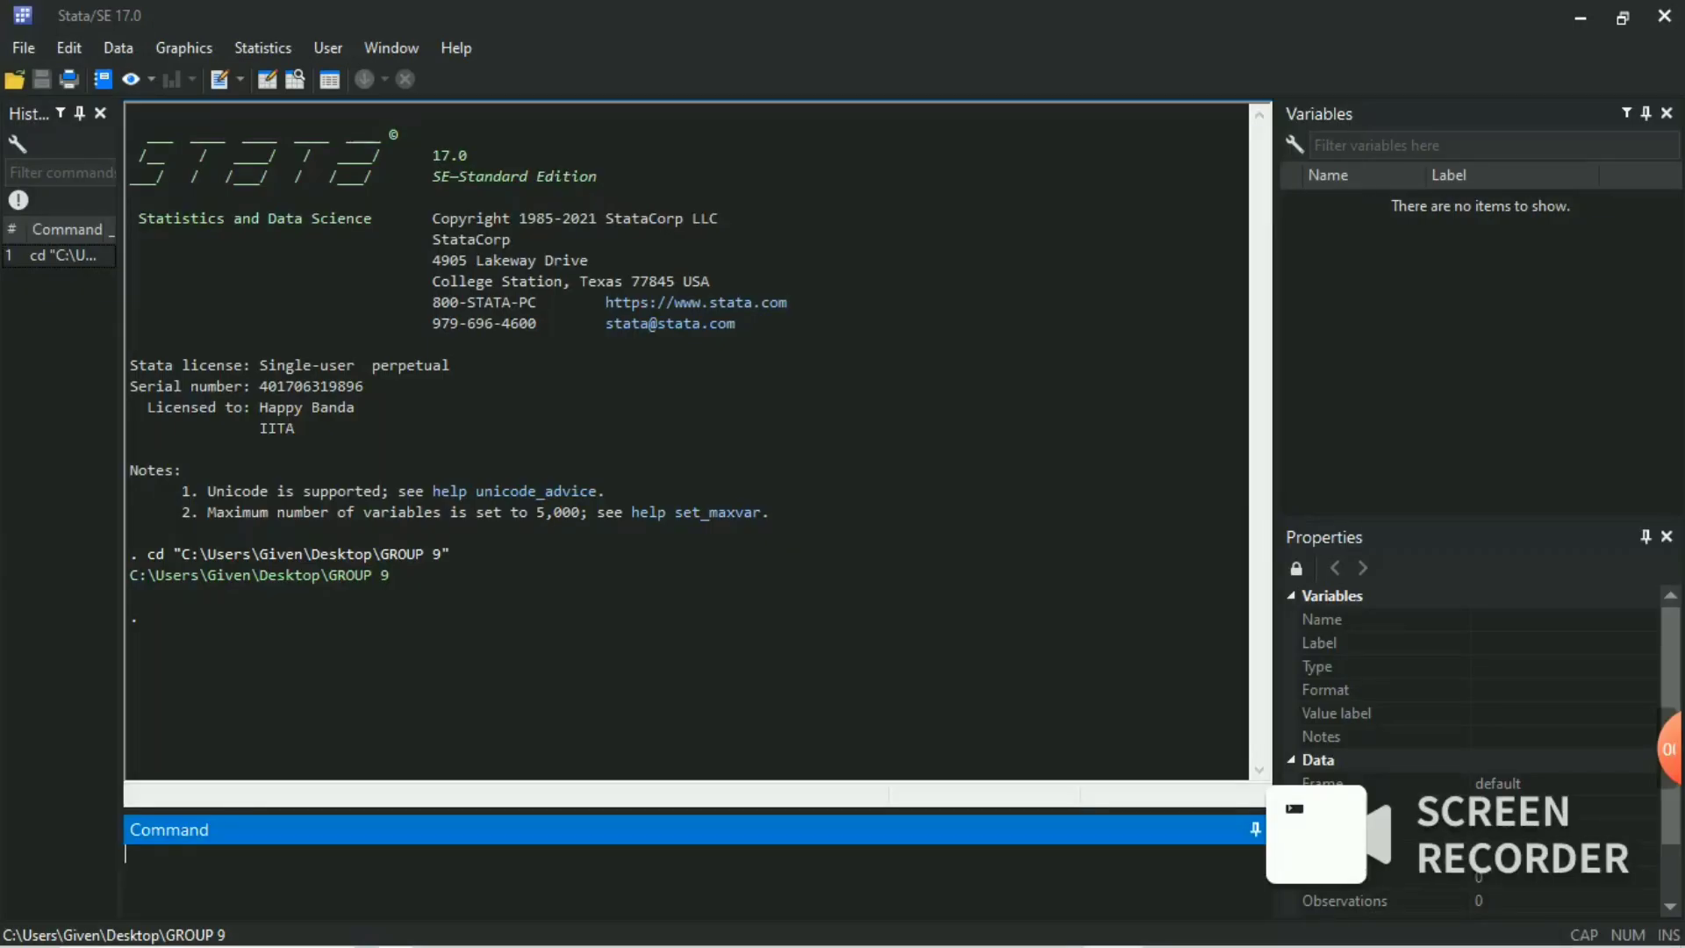
Step: Begin a new log and choose the Desktop's GROUP 9 folder as its save location
mouse_move(627, 946)
left_click(24, 48)
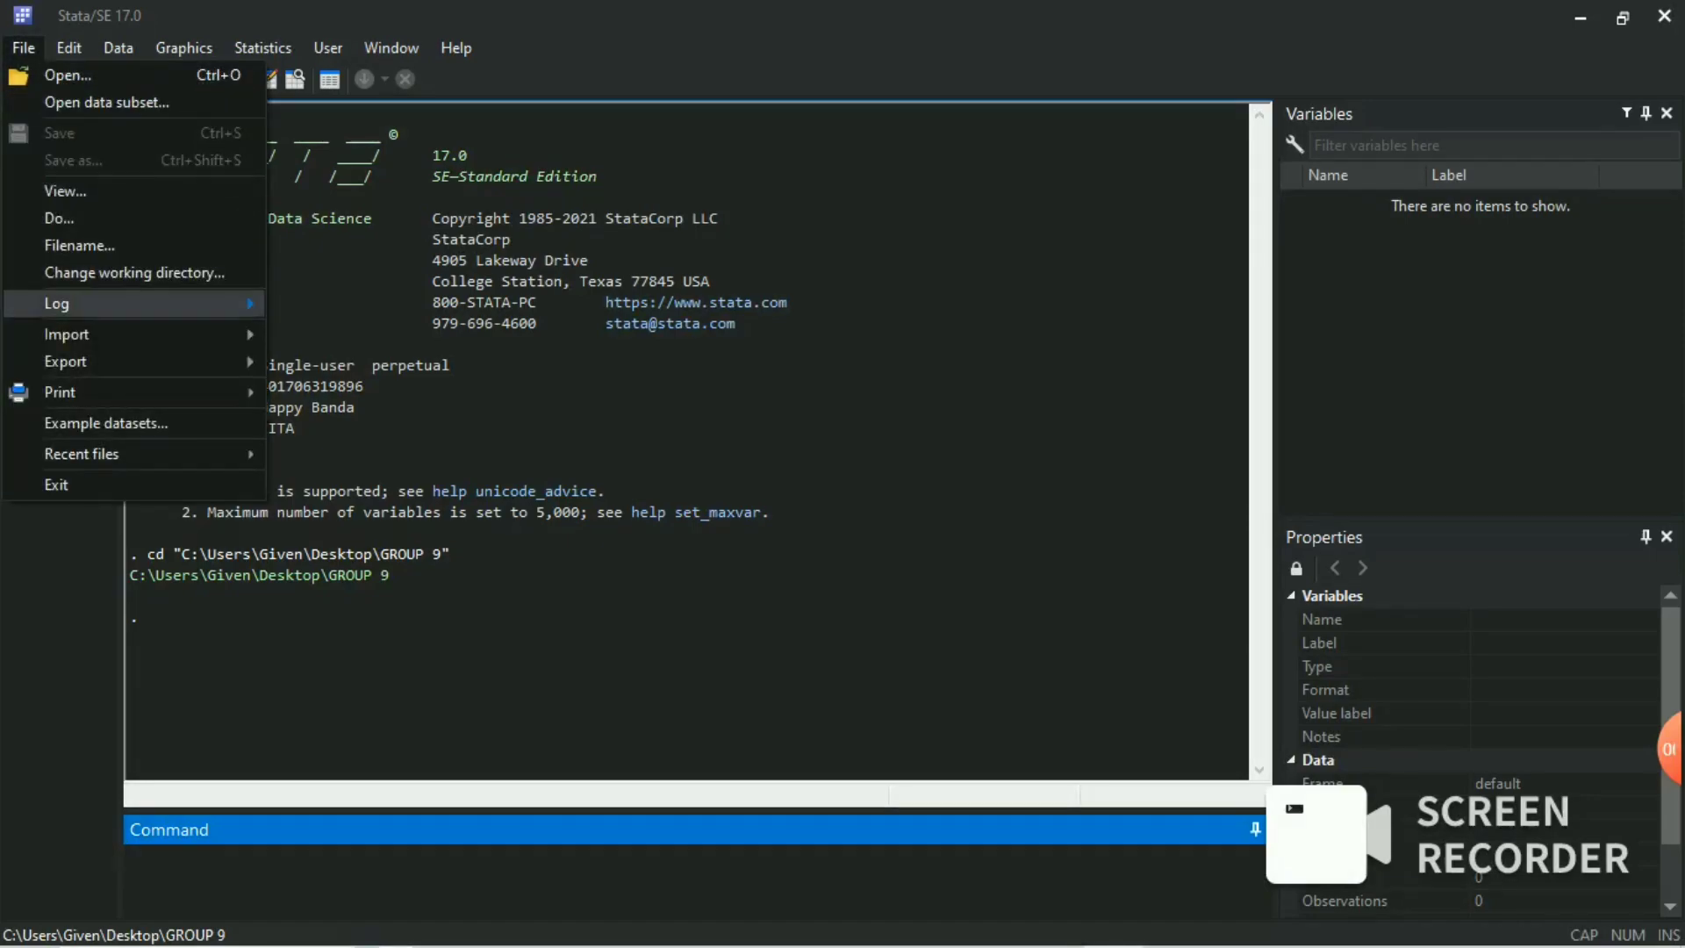
mouse_move(133, 304)
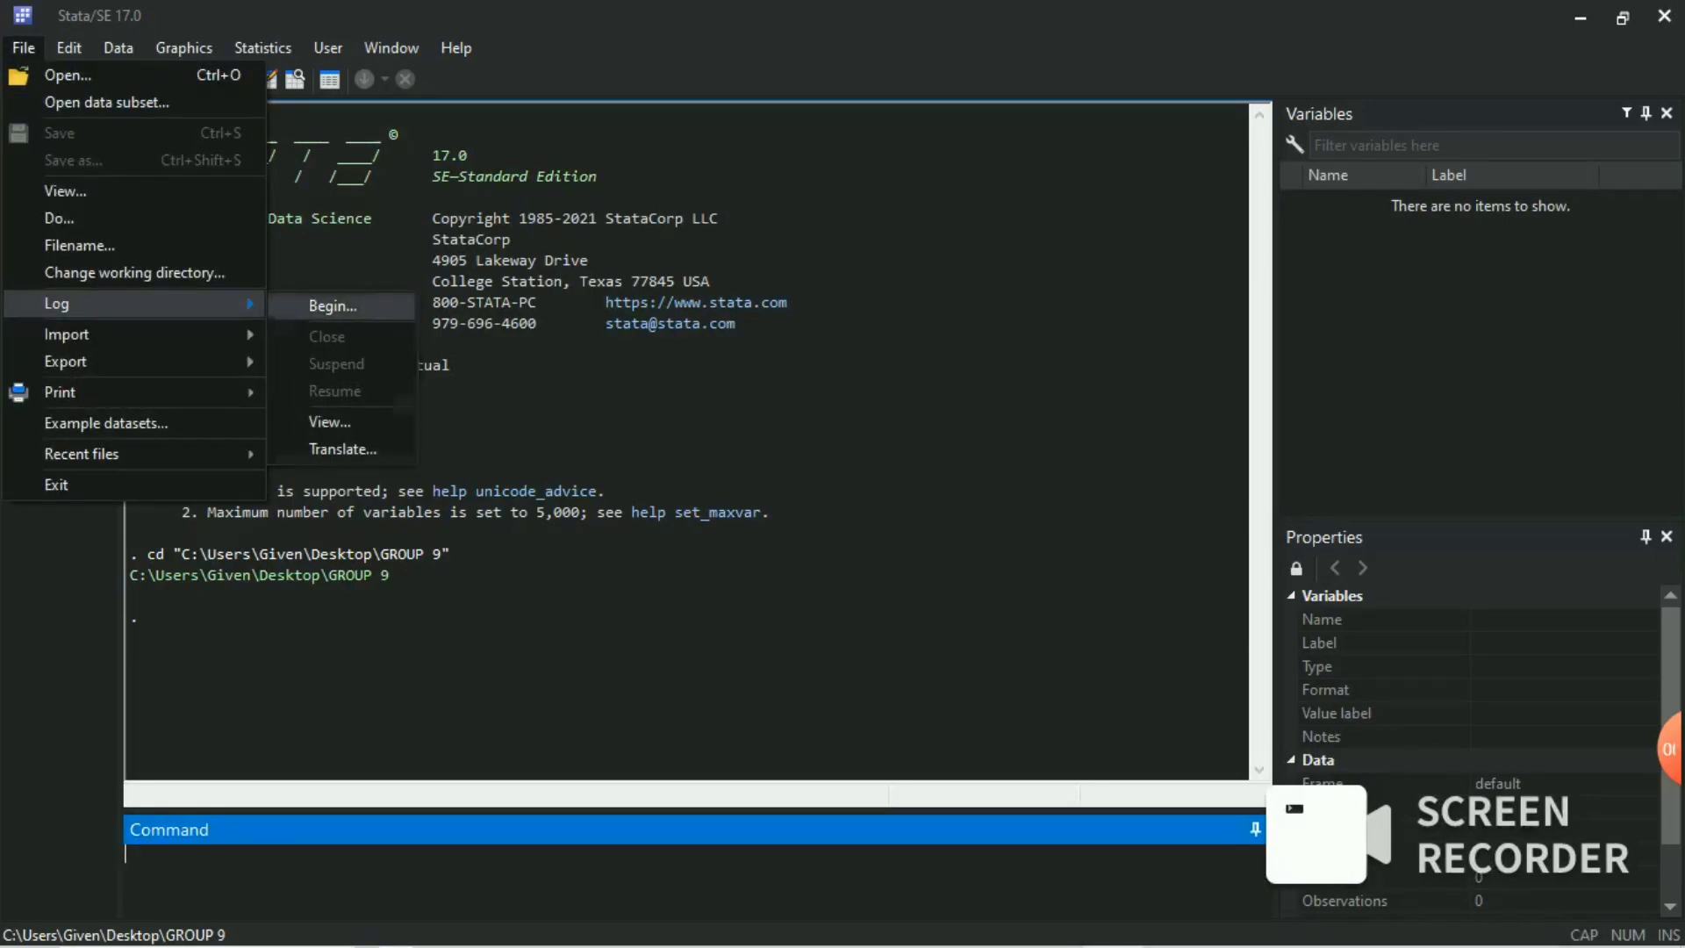
left_click(332, 305)
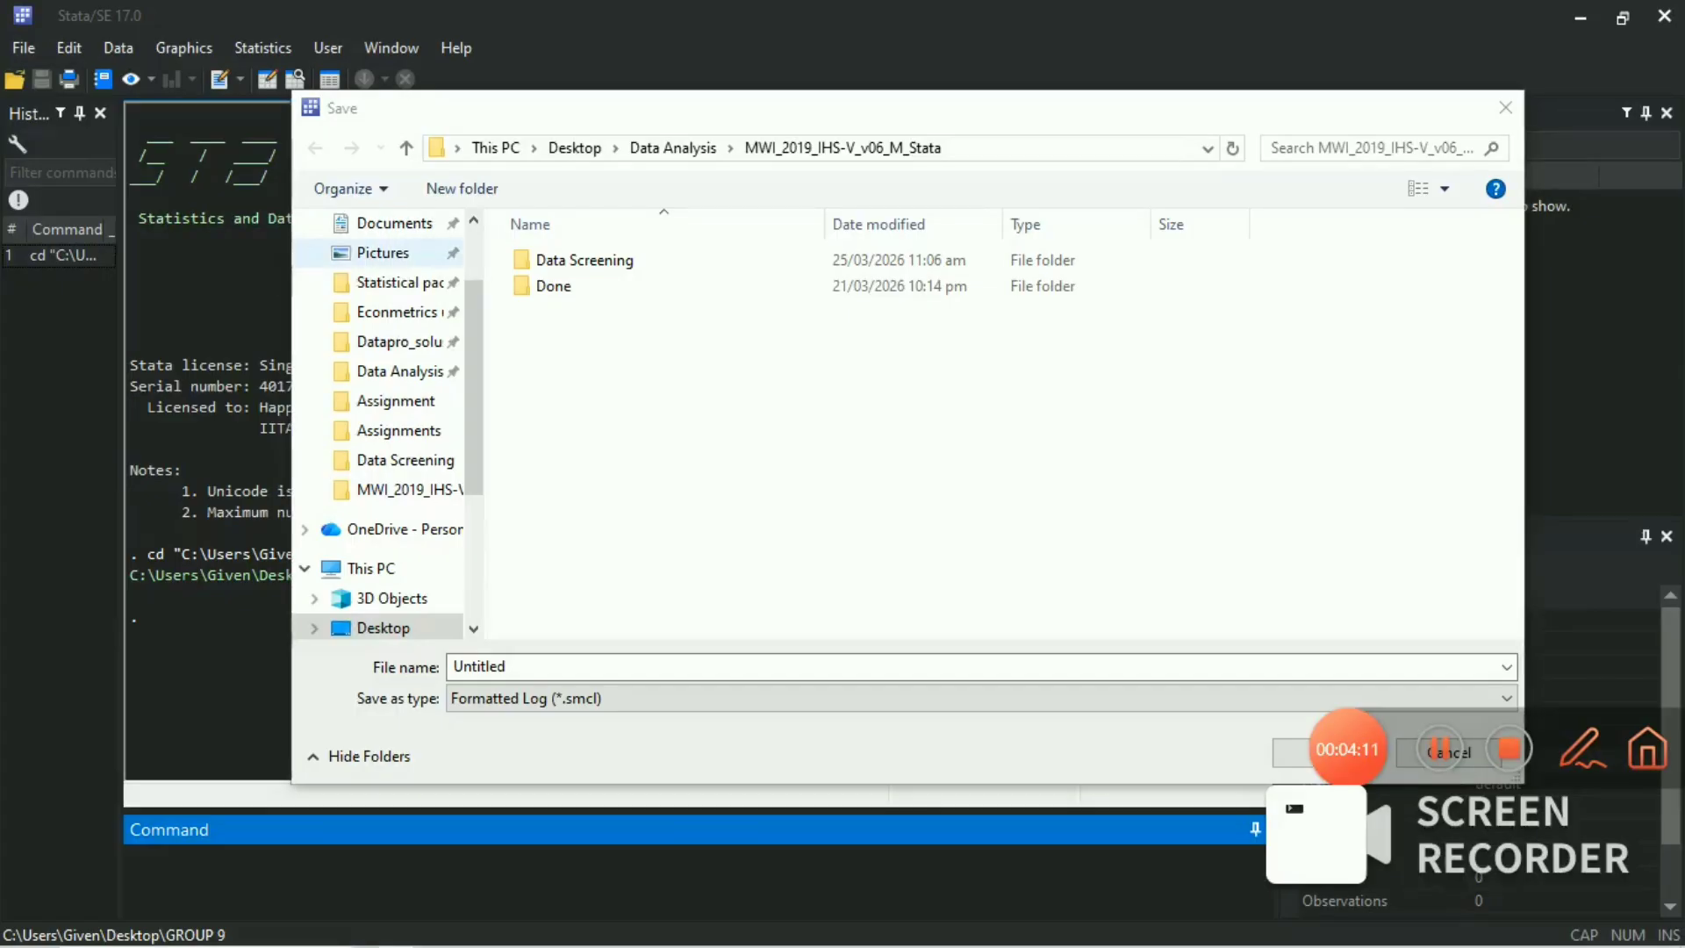
scroll(386, 421, "up", 2)
left_click(382, 272)
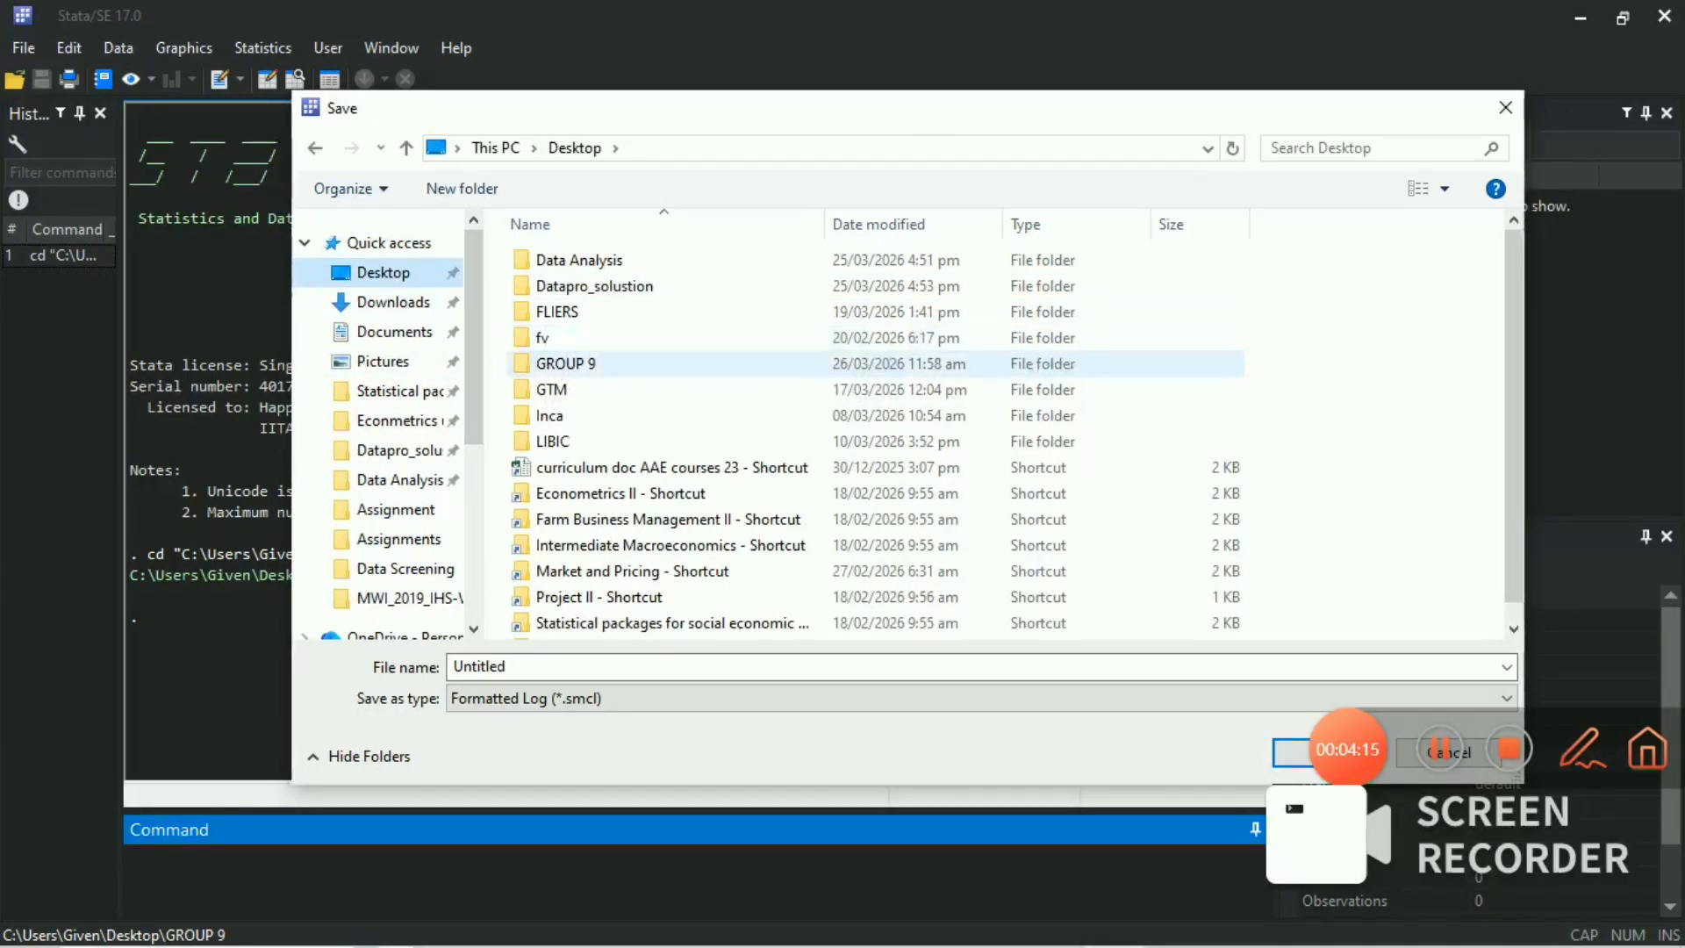
double_click(570, 364)
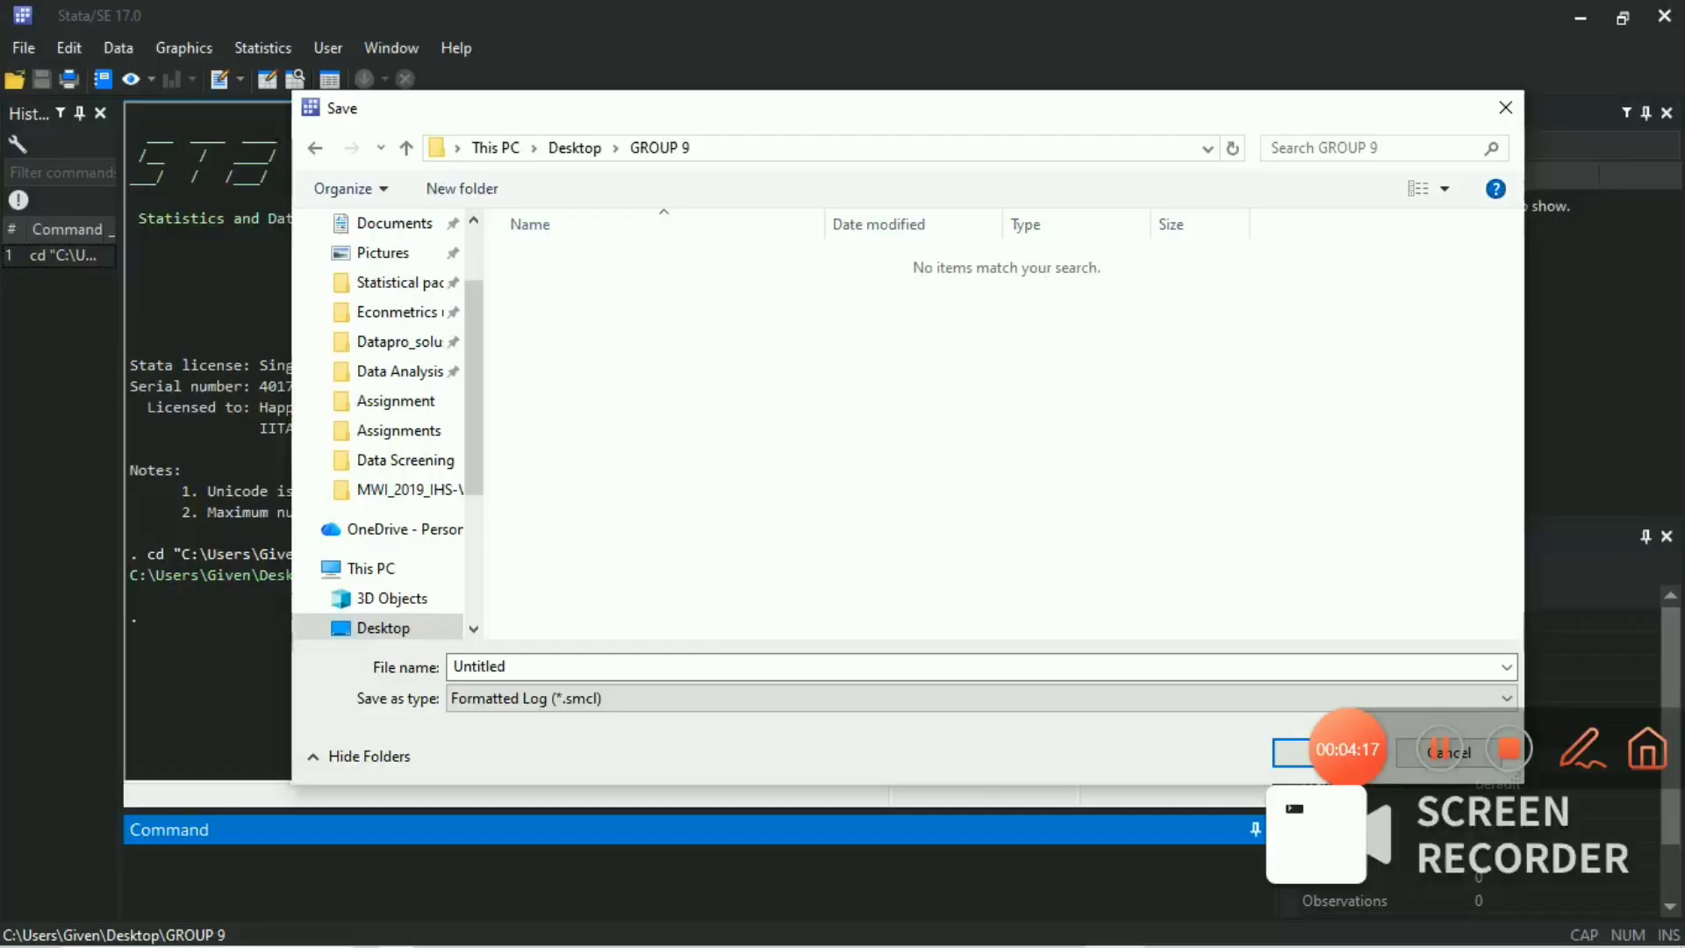
Step: Name the log file "Group 9" and save it as a Formatted Log (*.smcl)
left_click(562, 668)
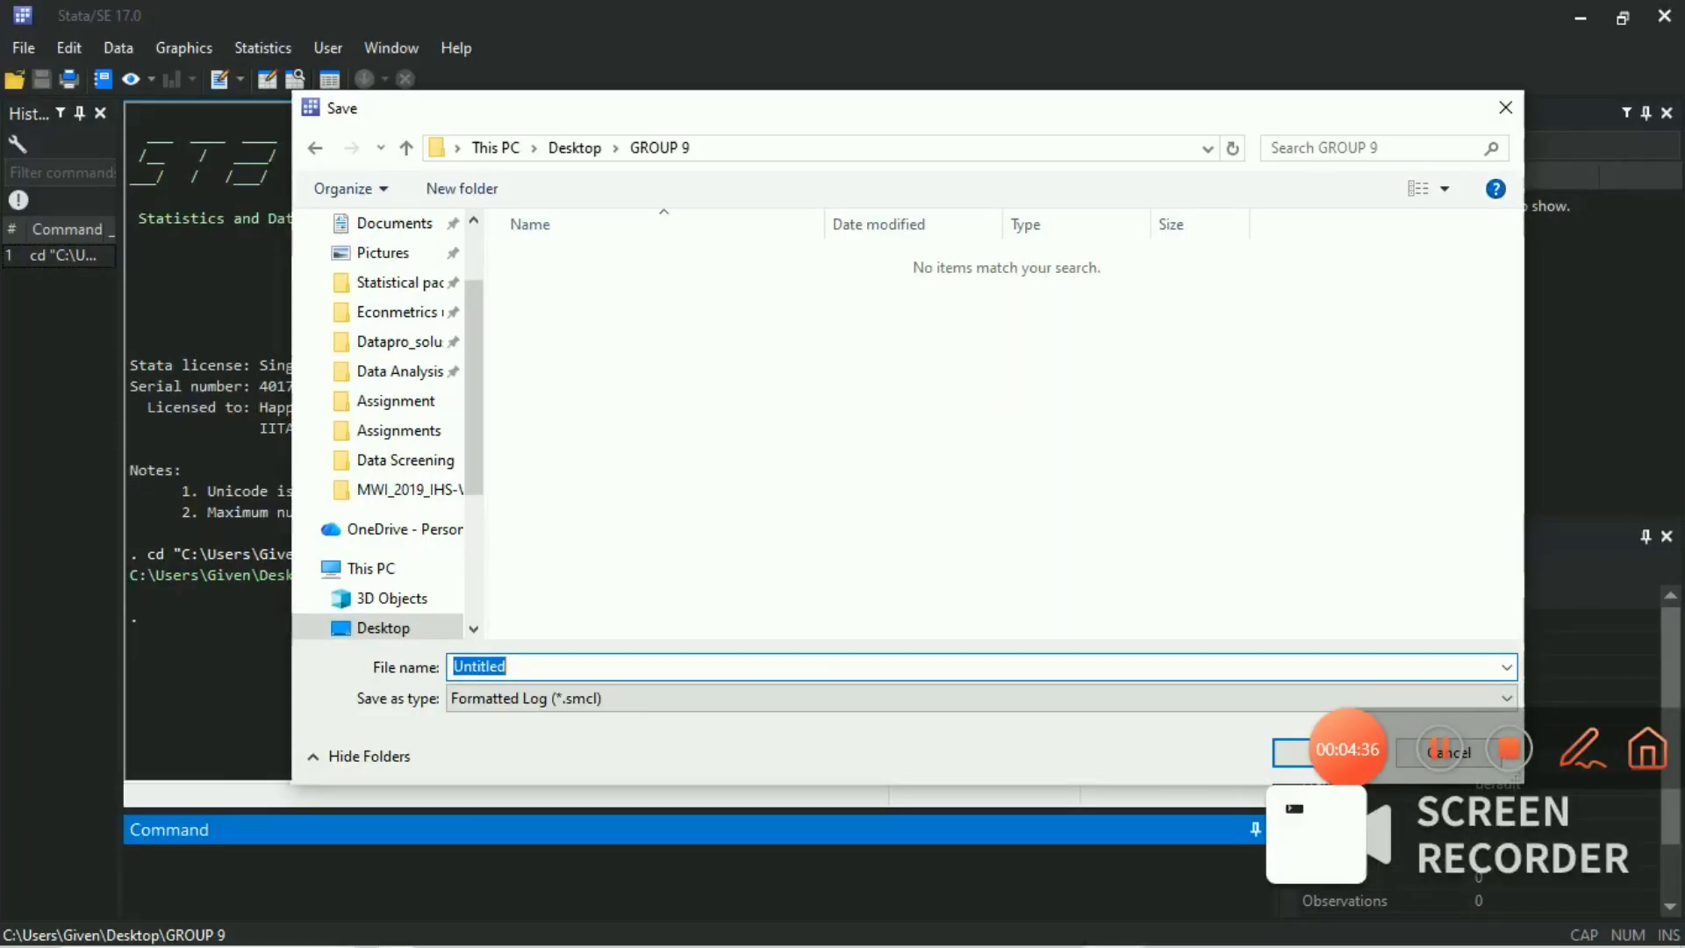
type("gro")
key("BackSpace")
key("BackSpace")
key("BackSpace")
type("Group 9")
left_click_drag(1176, 111, 1155, 47)
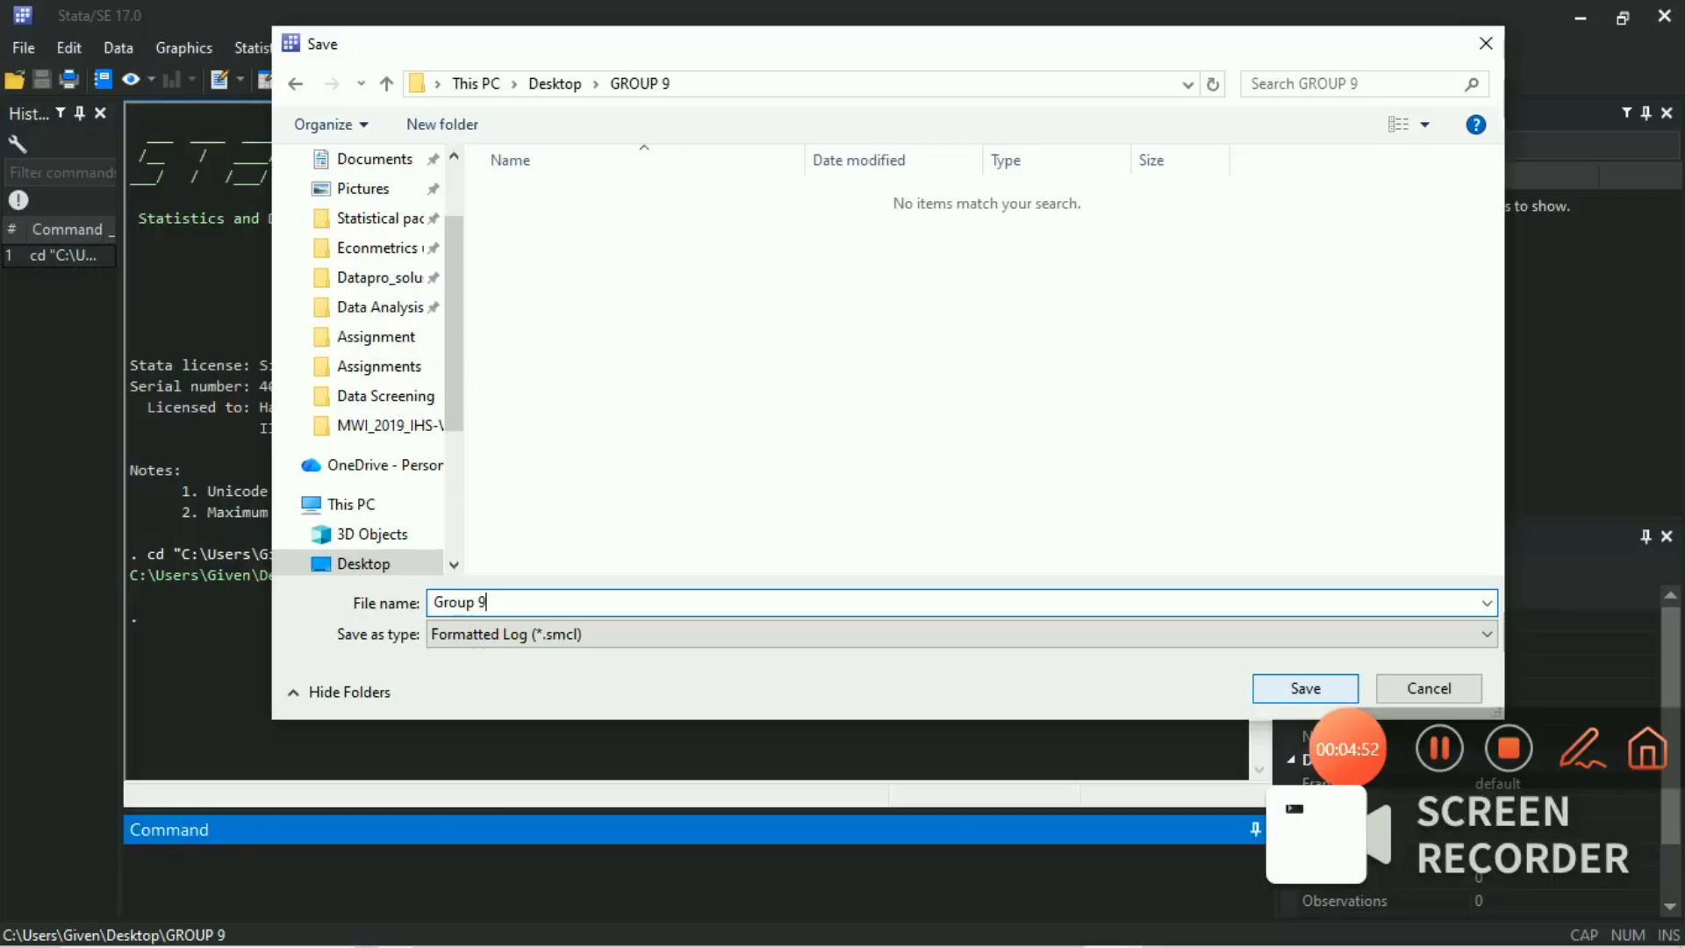
key("Return")
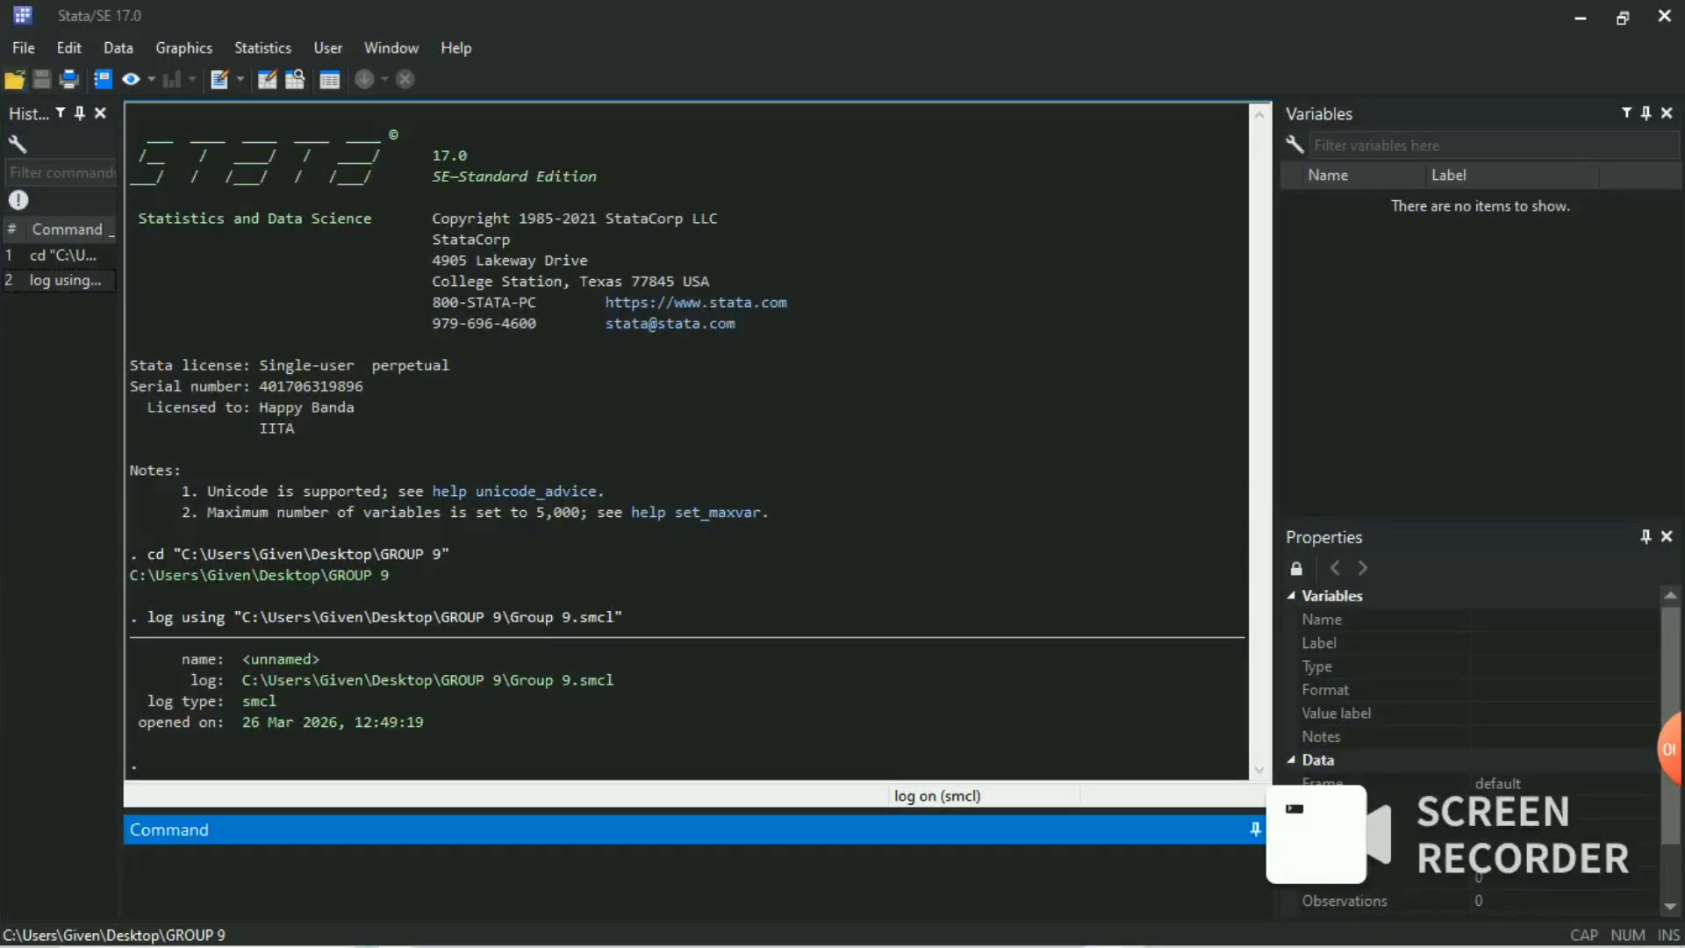
Step: Open the "plot area reported" dataset from the Data Screening folder inside Data Analysis\MWI_2019_IHS-V_v06_M_Stata
left_click(14, 79)
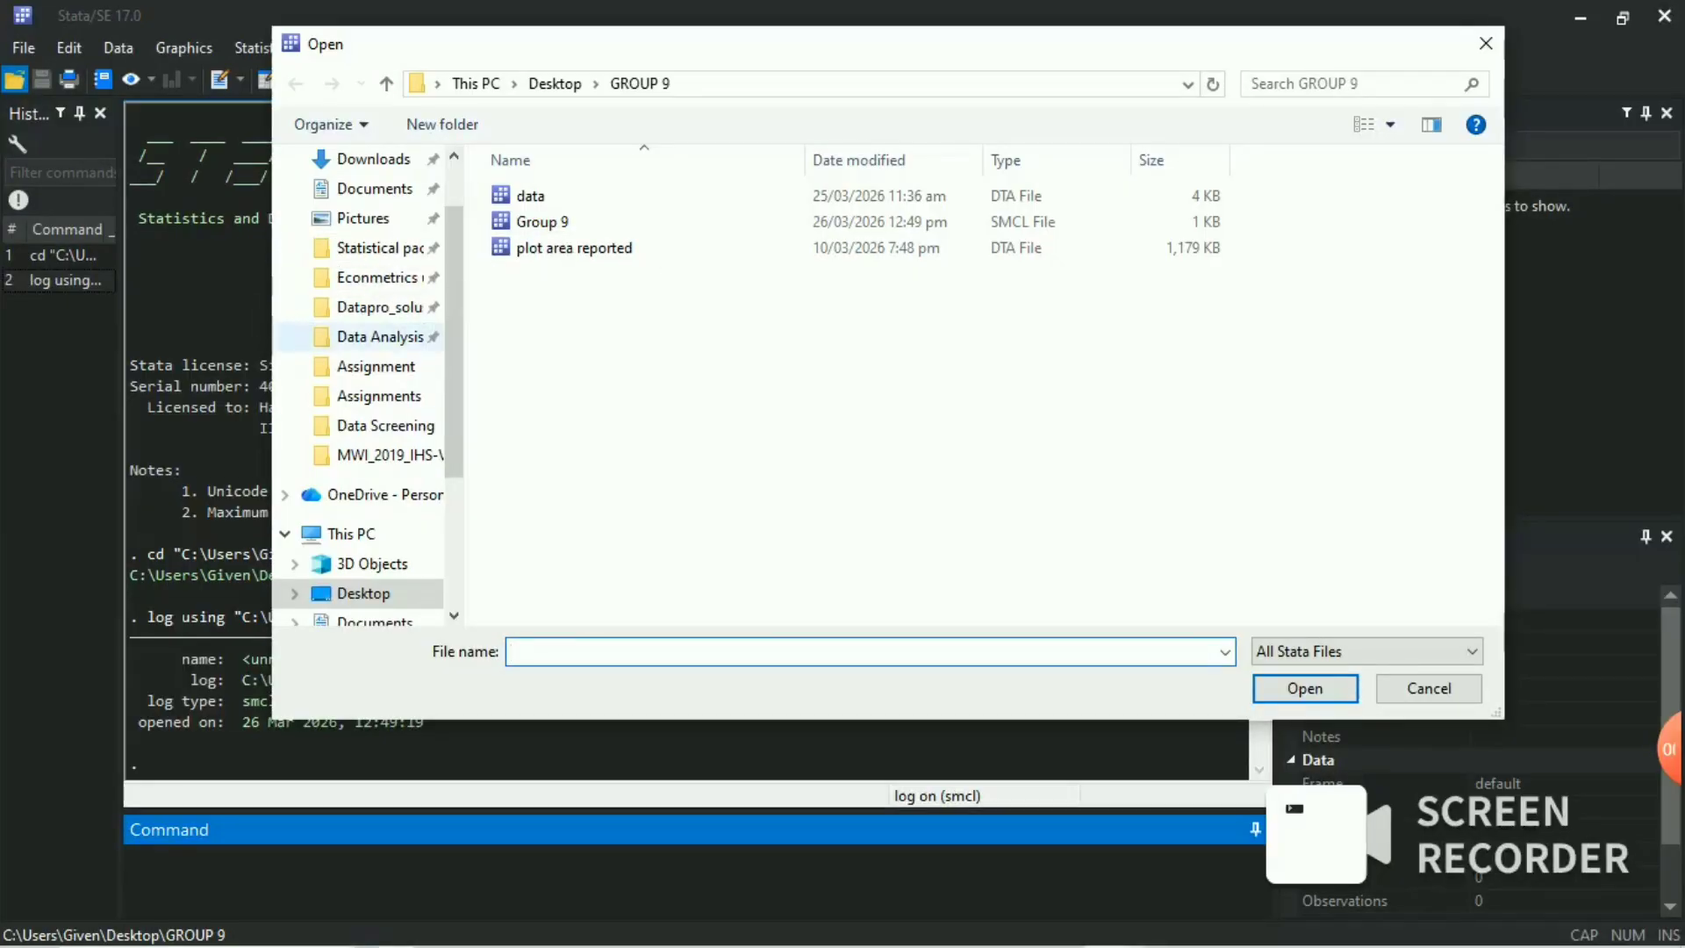
left_click(380, 336)
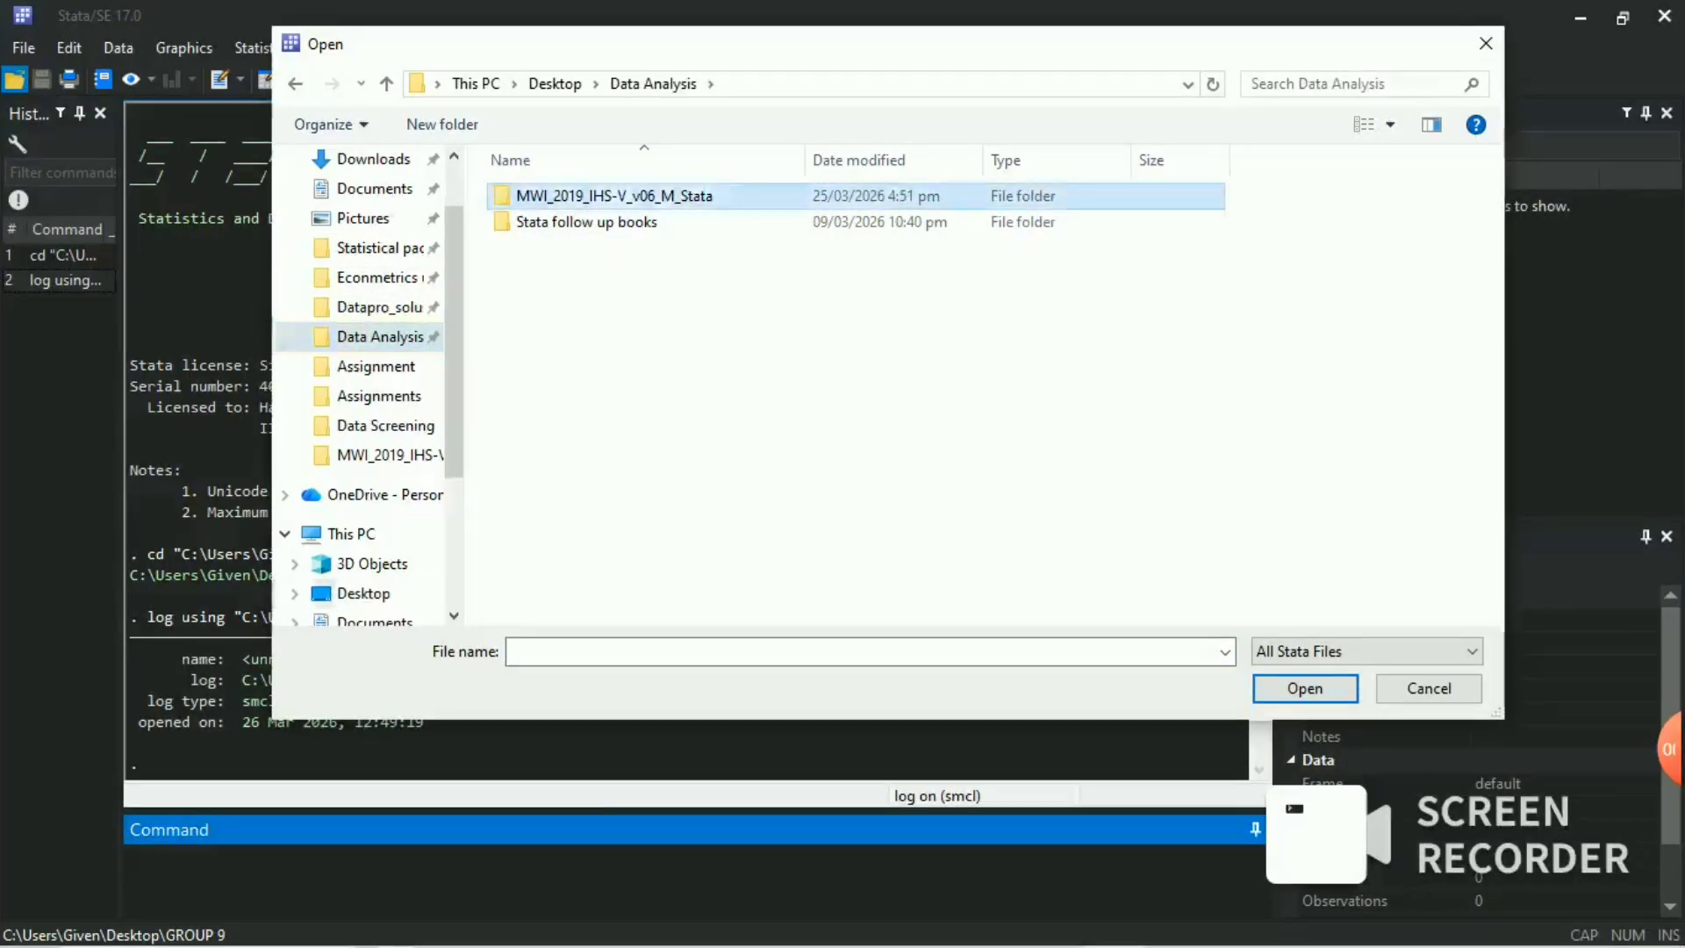
double_click(614, 195)
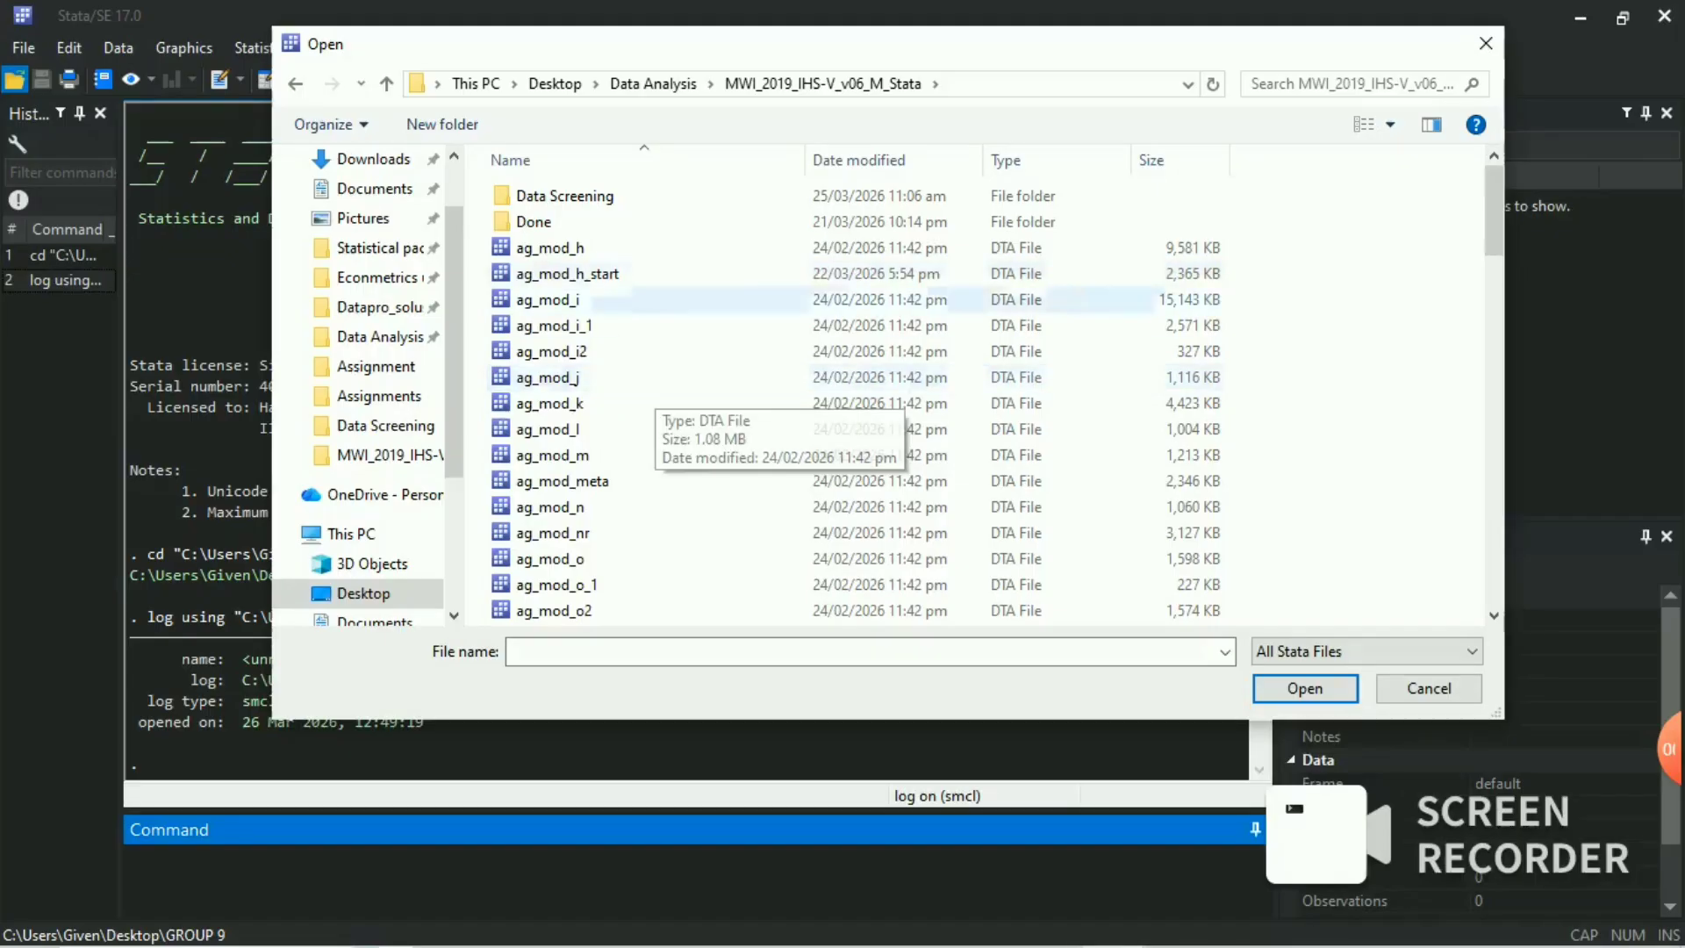
left_click(619, 196)
double_click(619, 196)
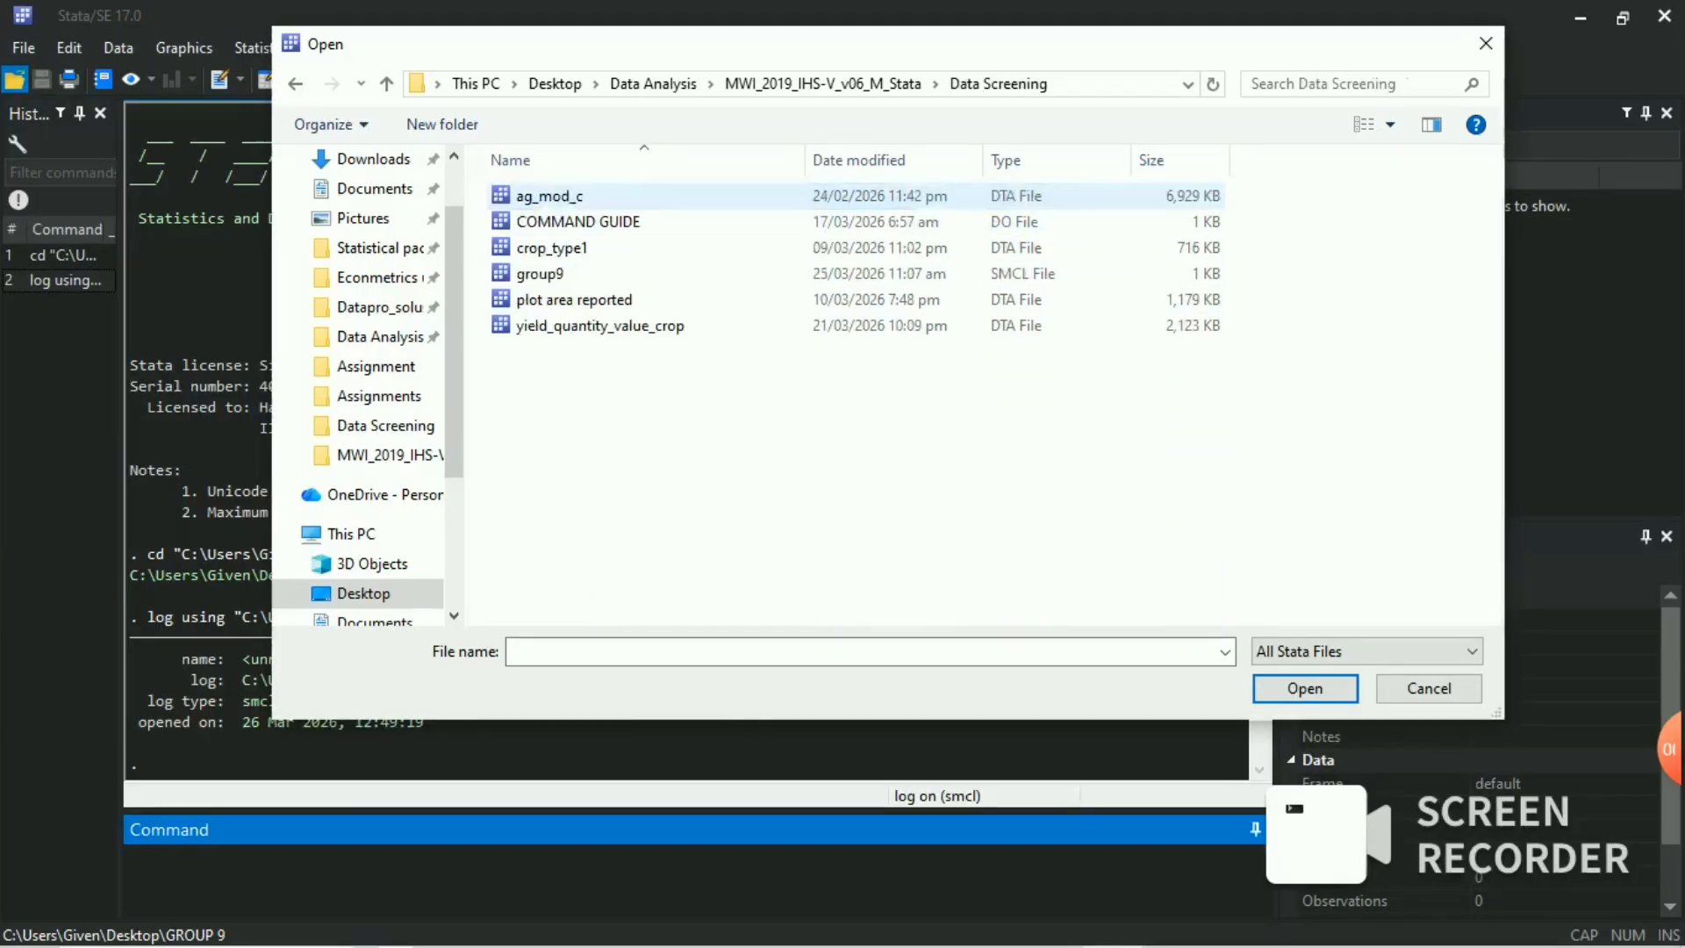
left_click(614, 300)
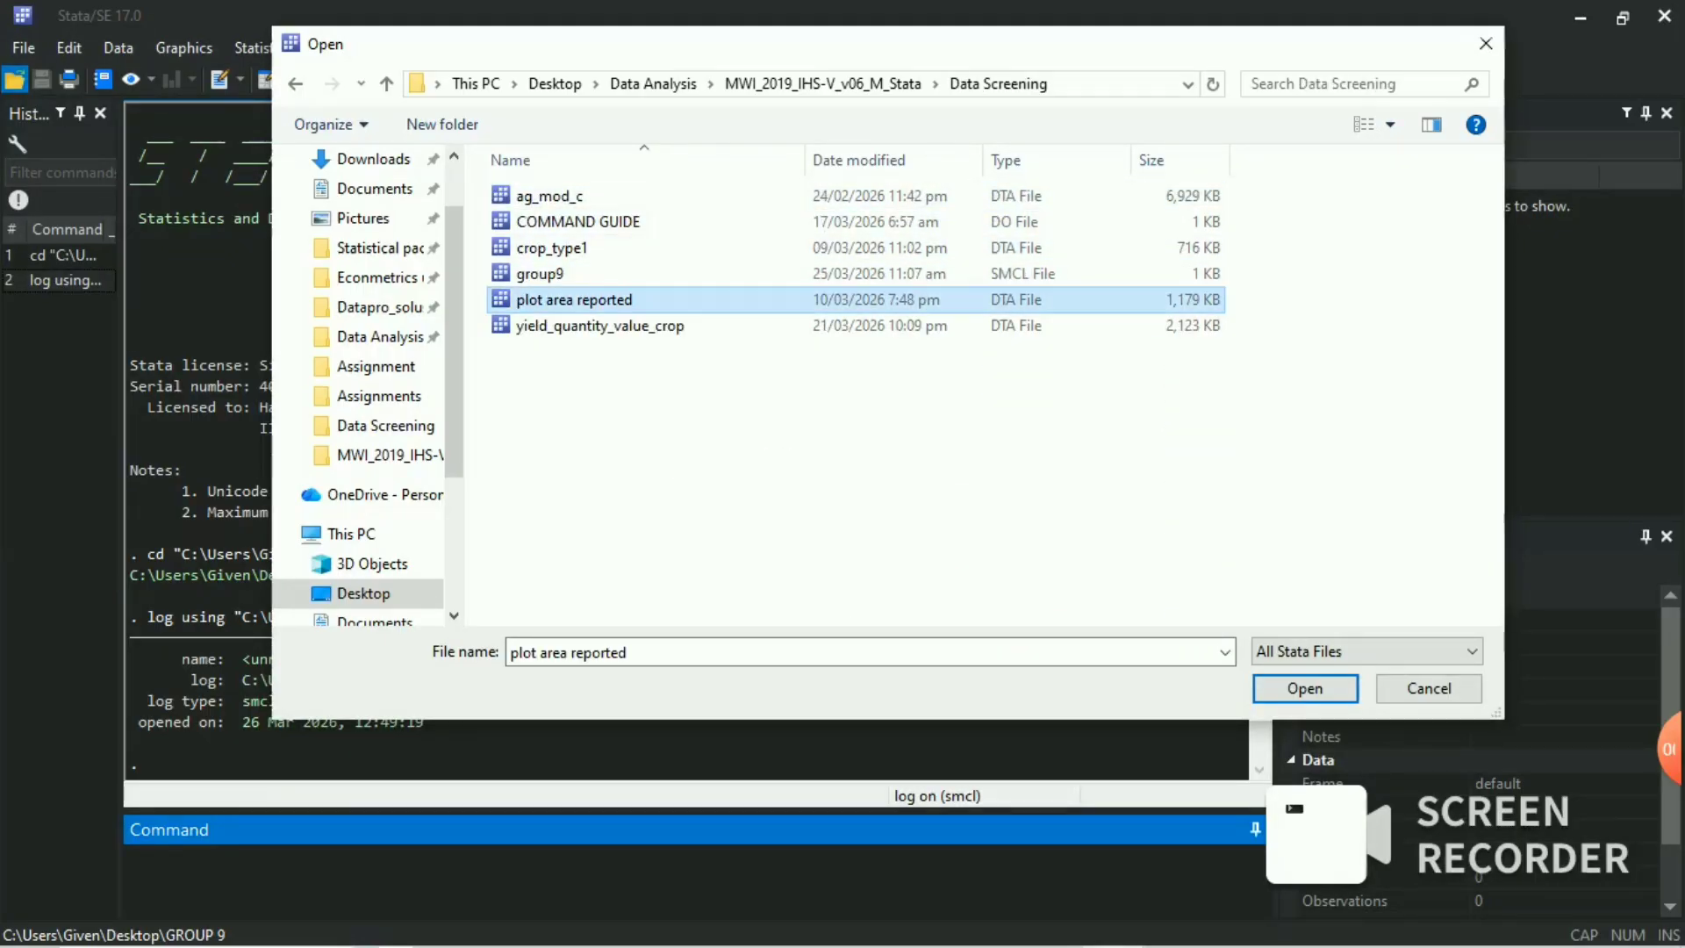
double_click(616, 300)
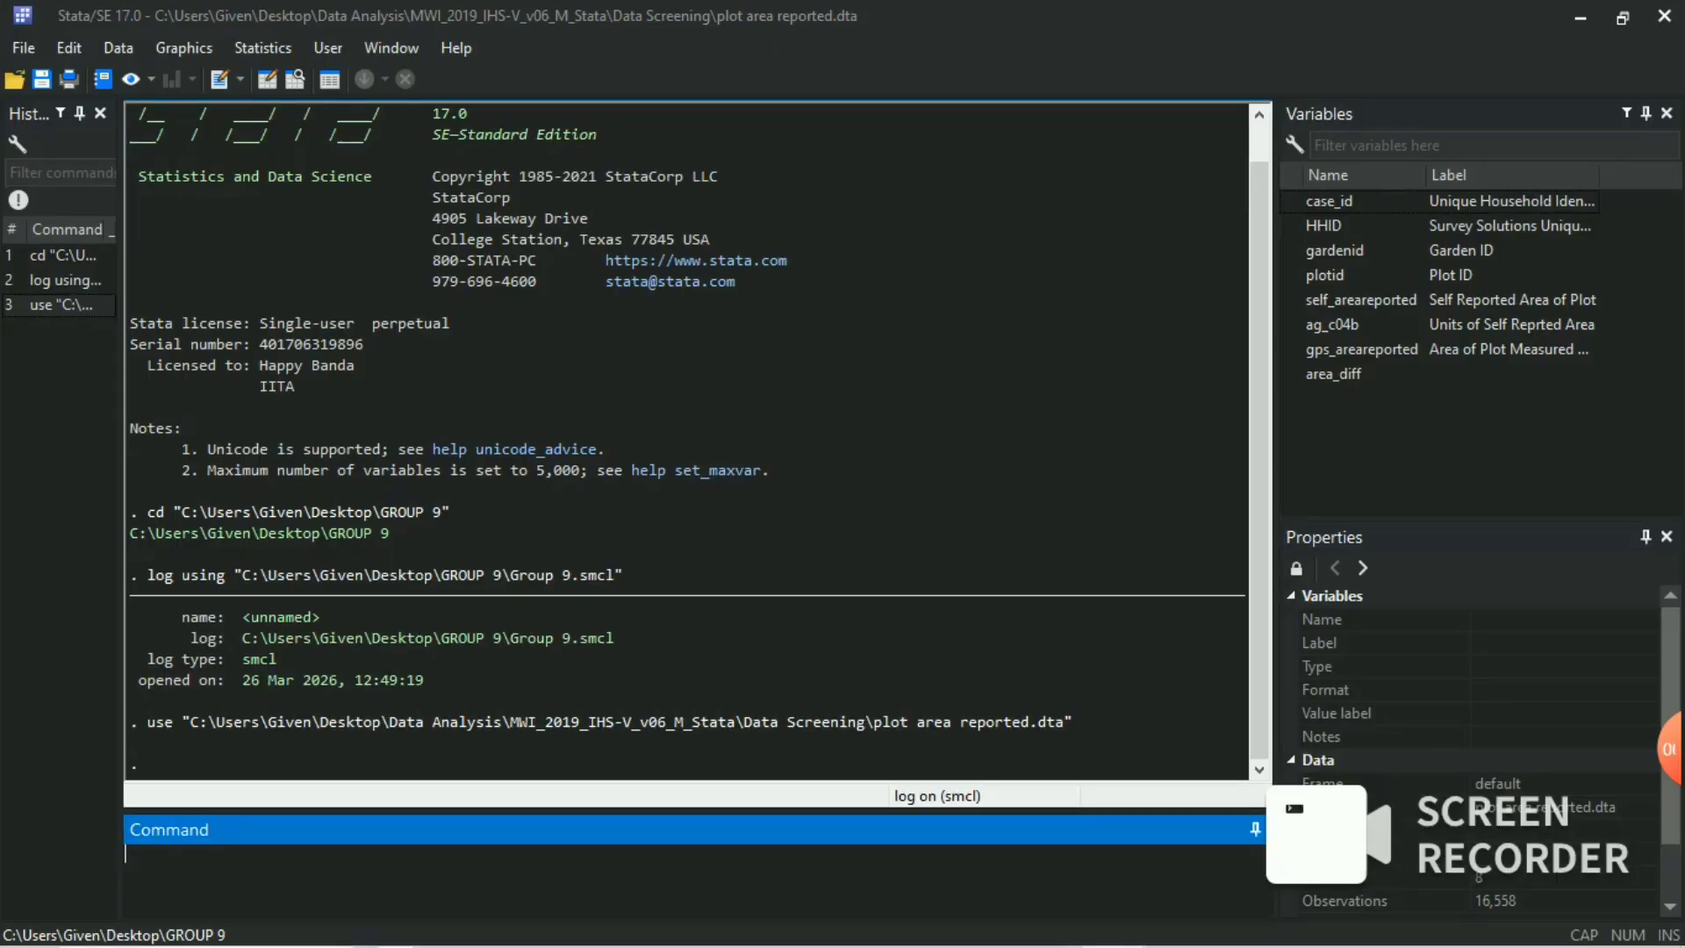
Step: Describe the dataset with d and generate summary statistics for all variables with sum
type("d")
key("Return")
type("s")
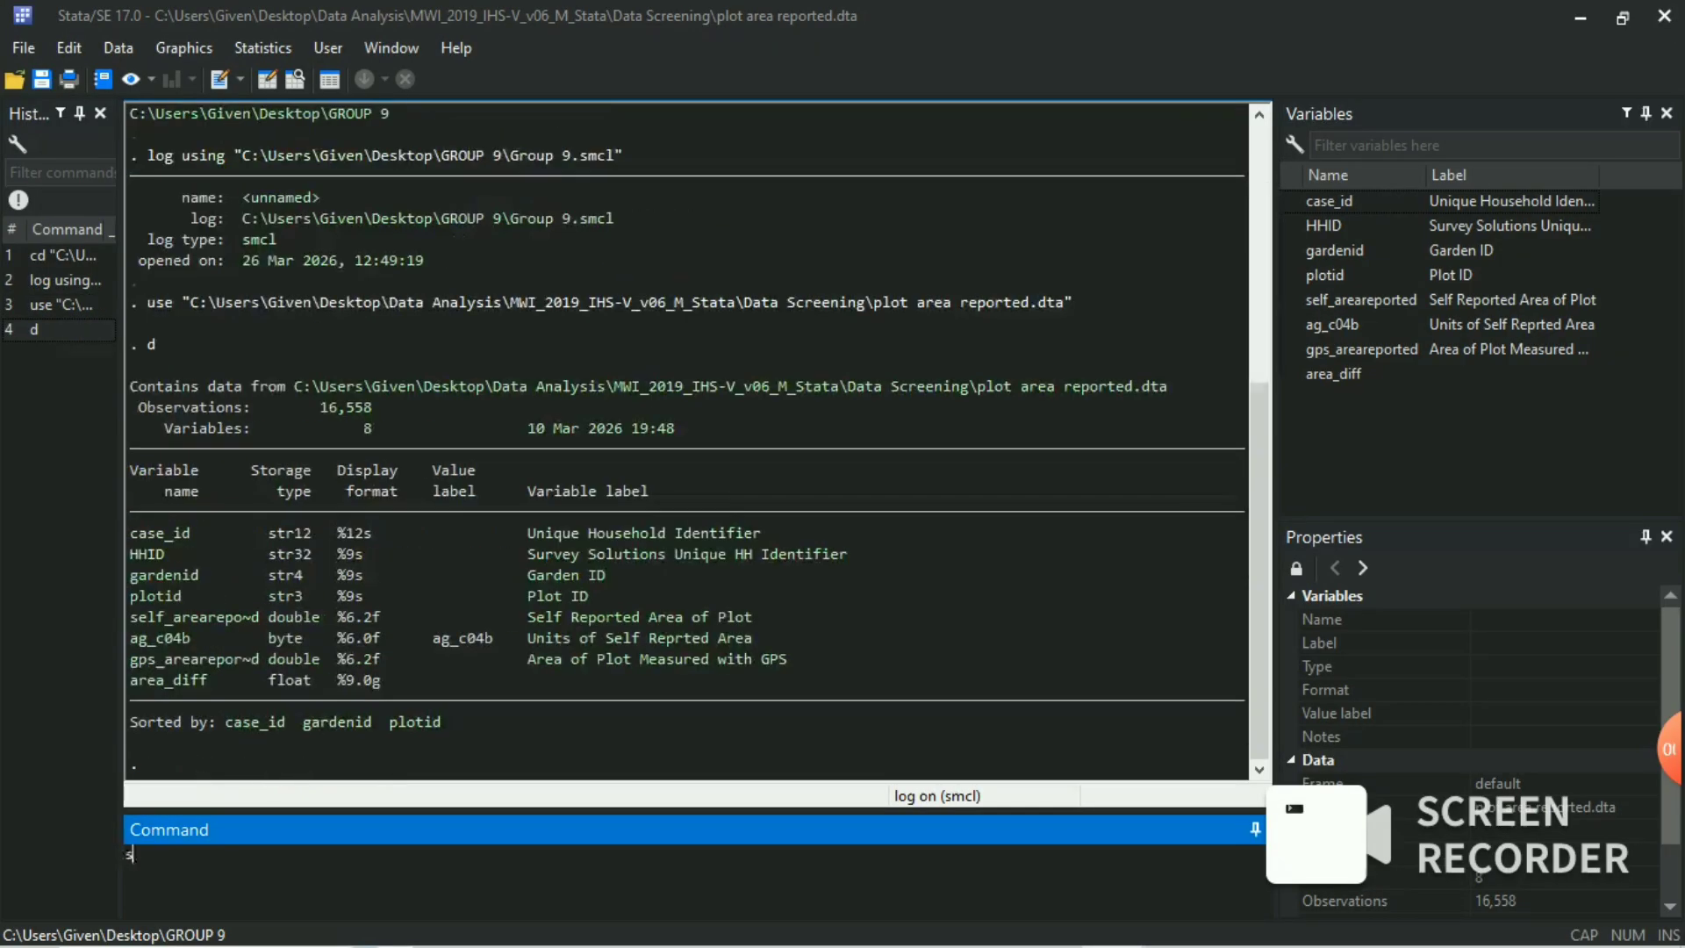
type("um")
key("Return")
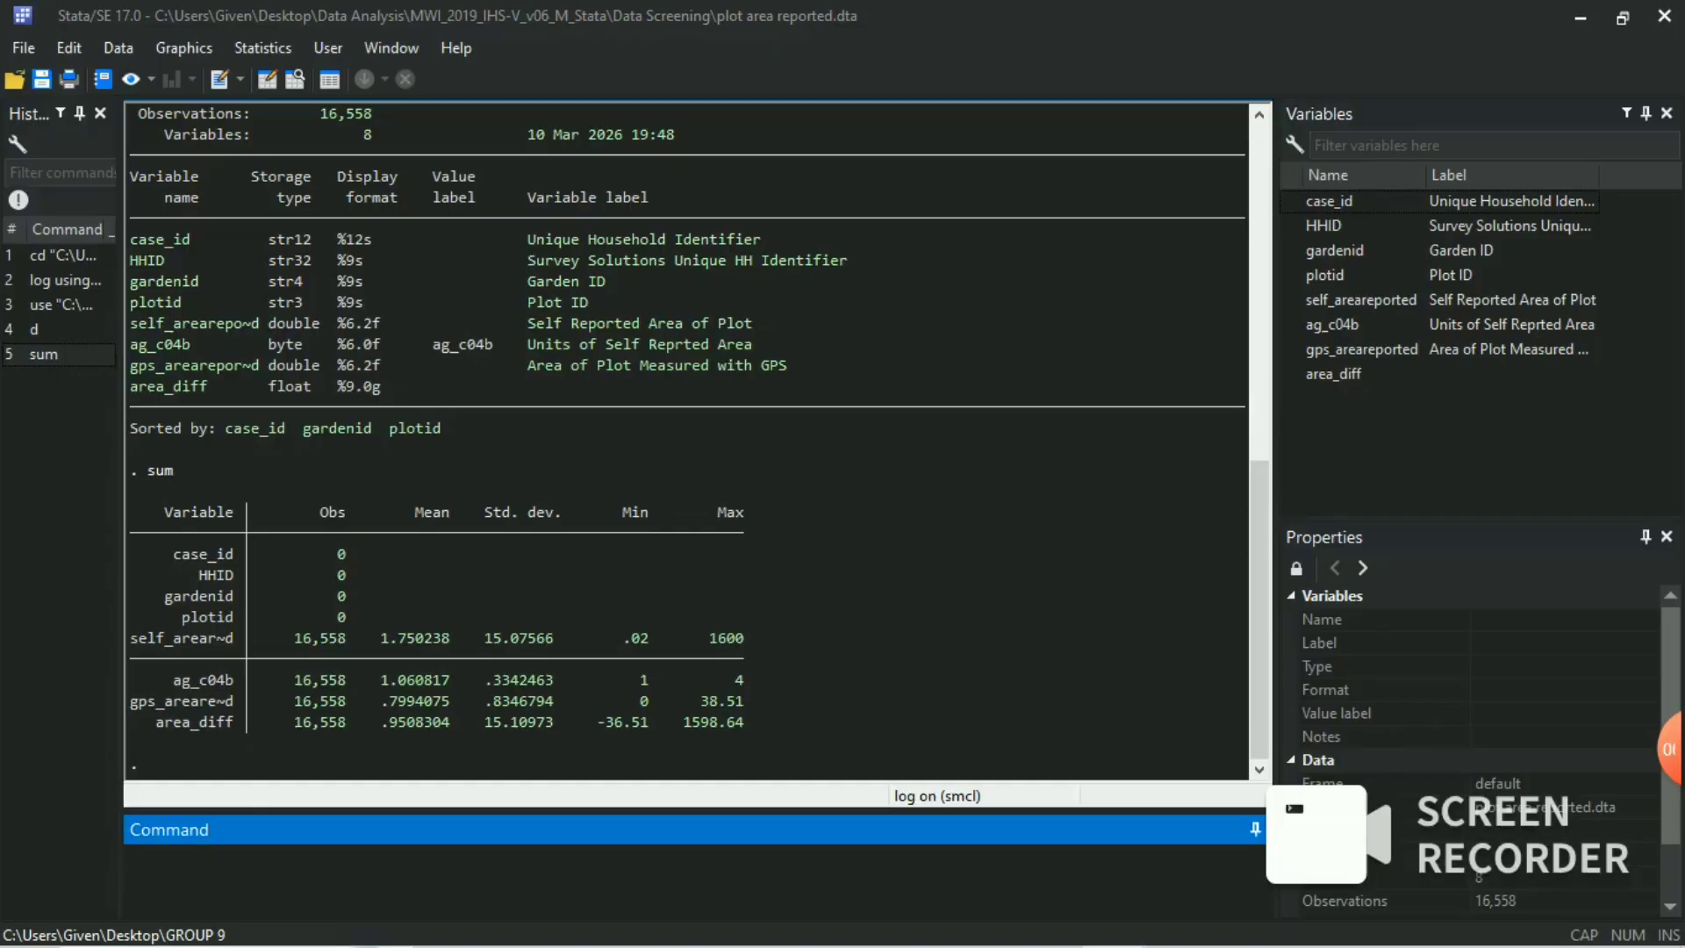
Step: Close the current log file with the log close command
type("log close")
key("Return")
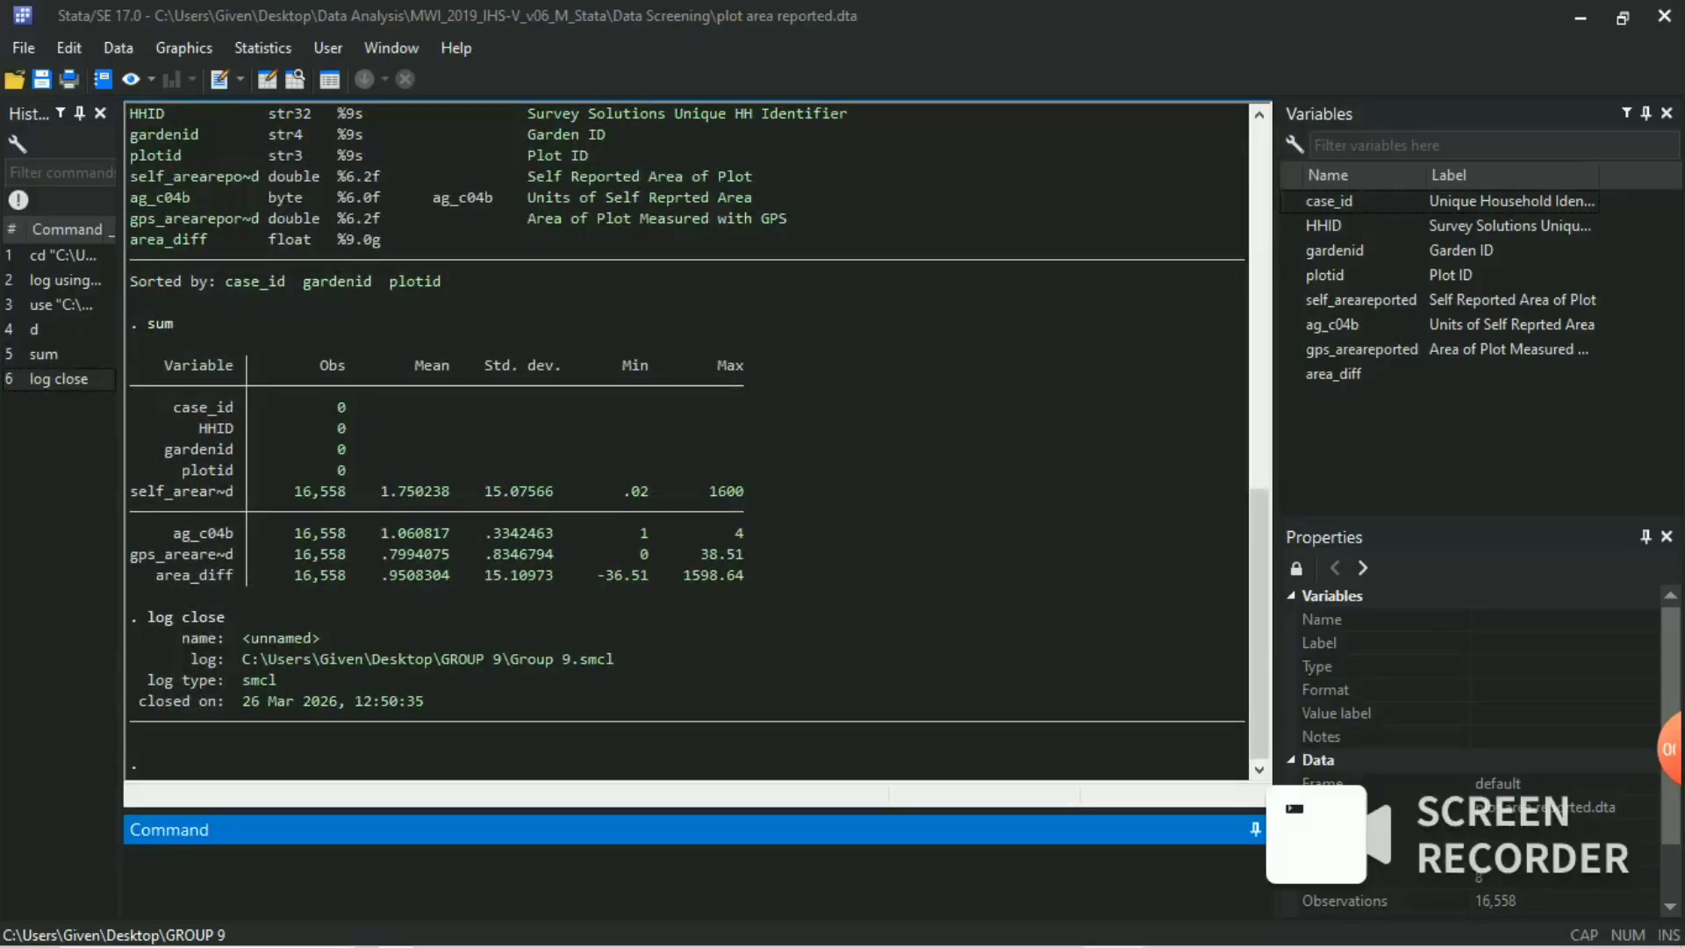
mouse_move(1670, 749)
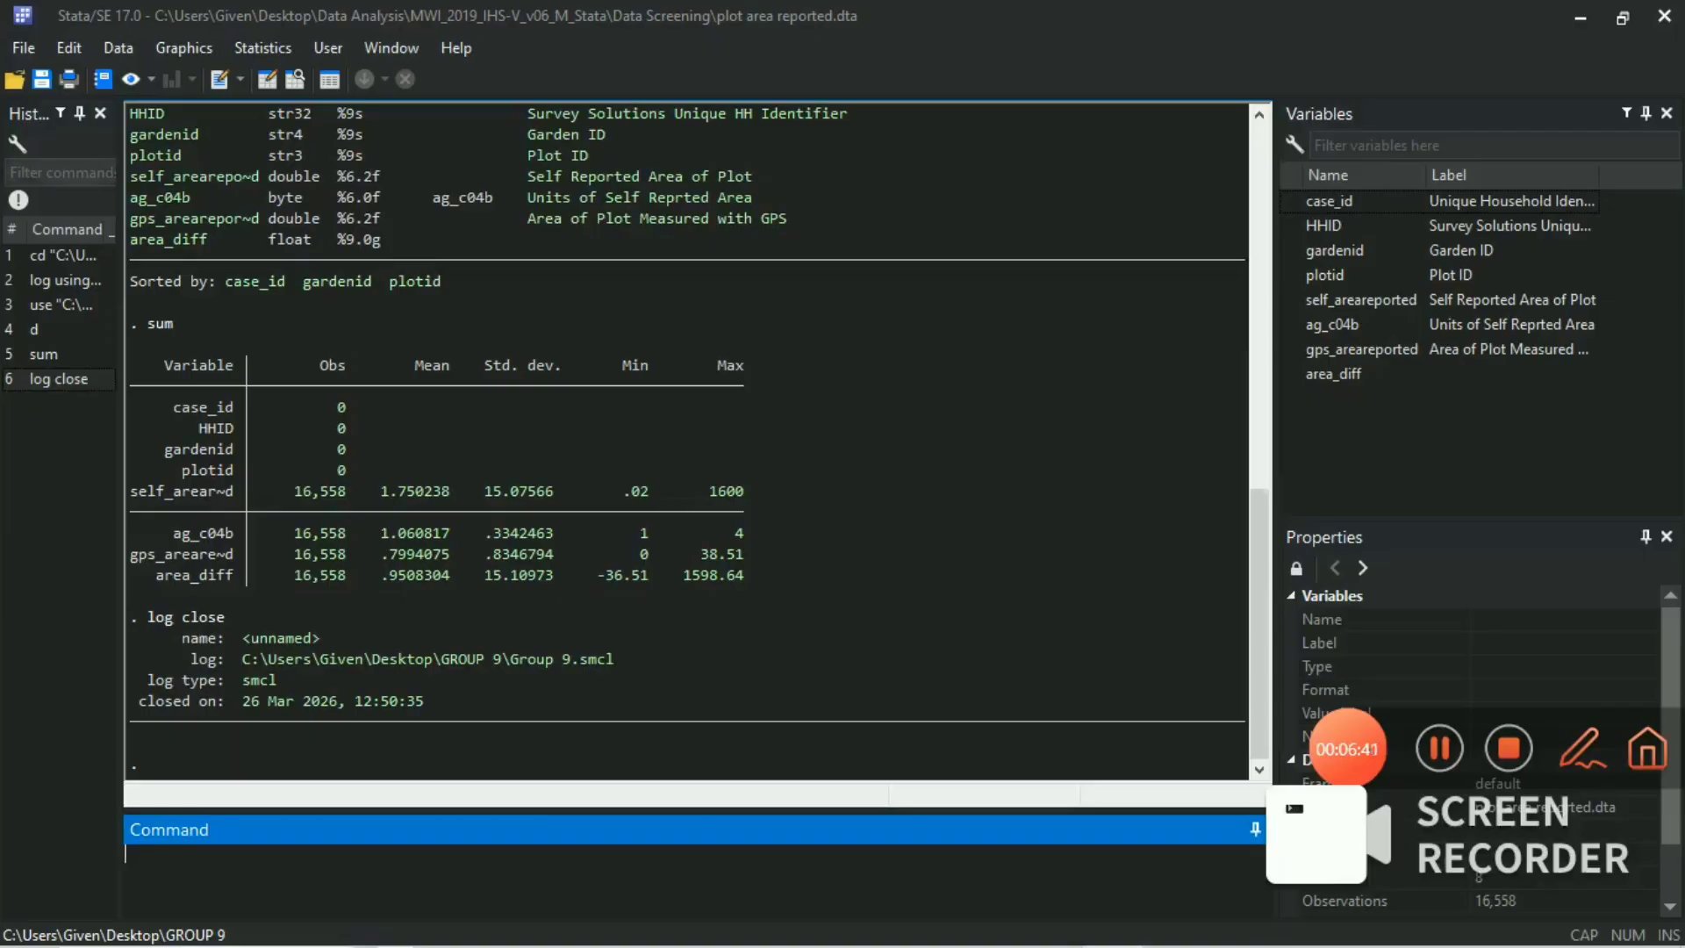
left_click(14, 79)
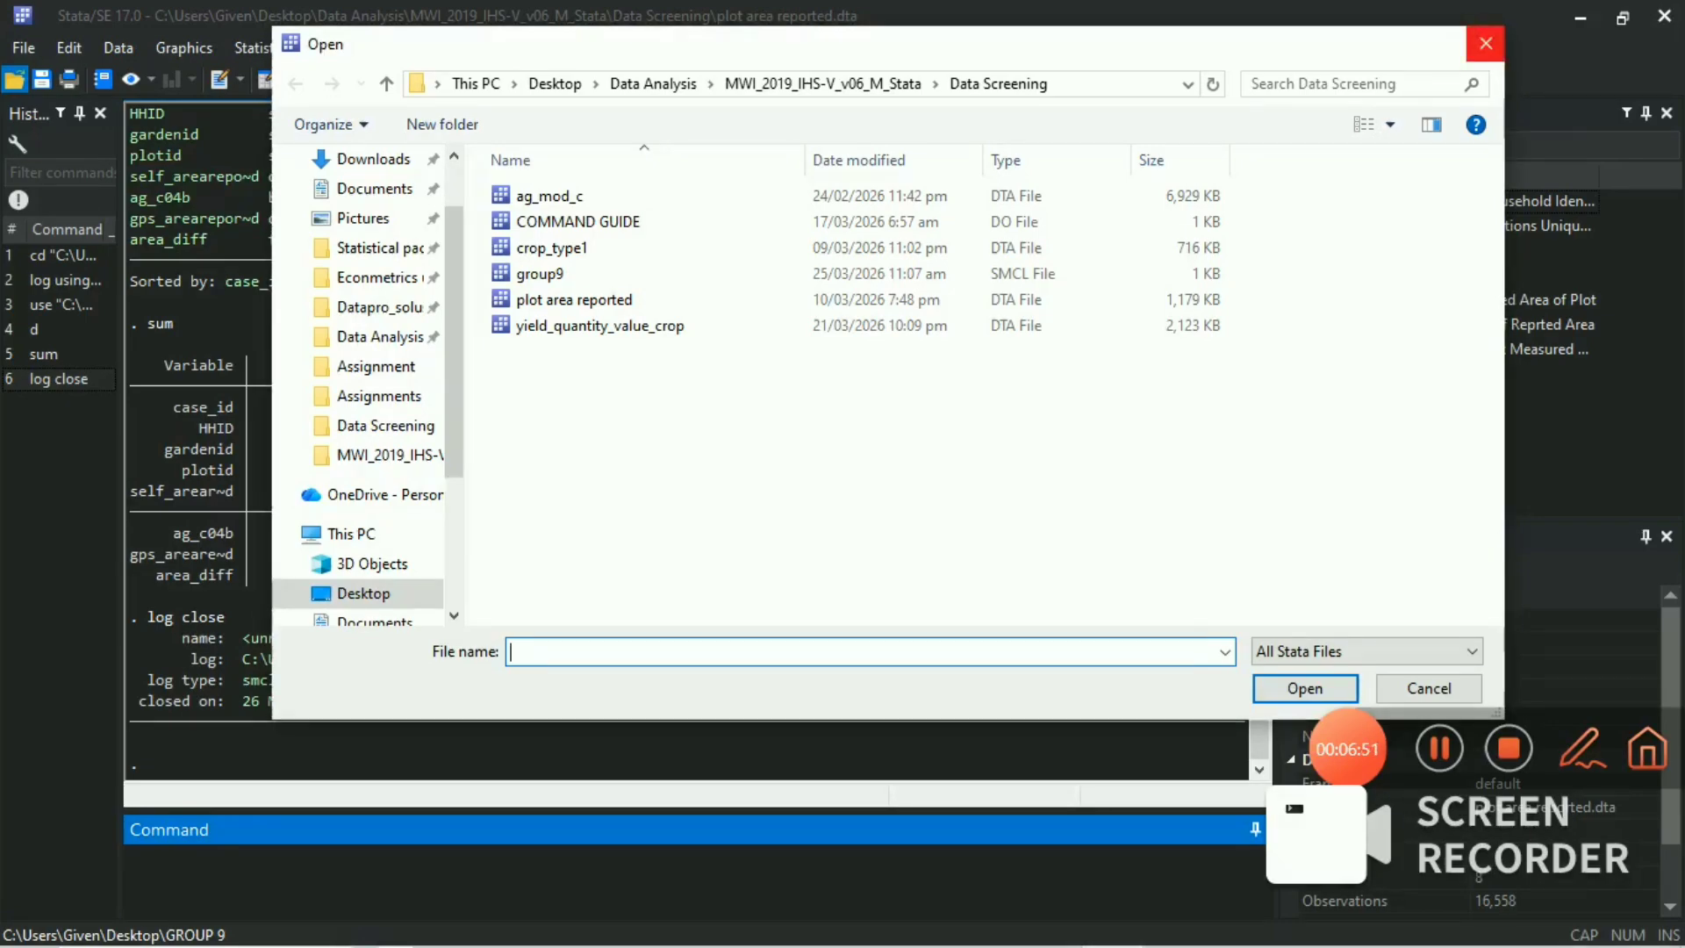
left_click(1485, 43)
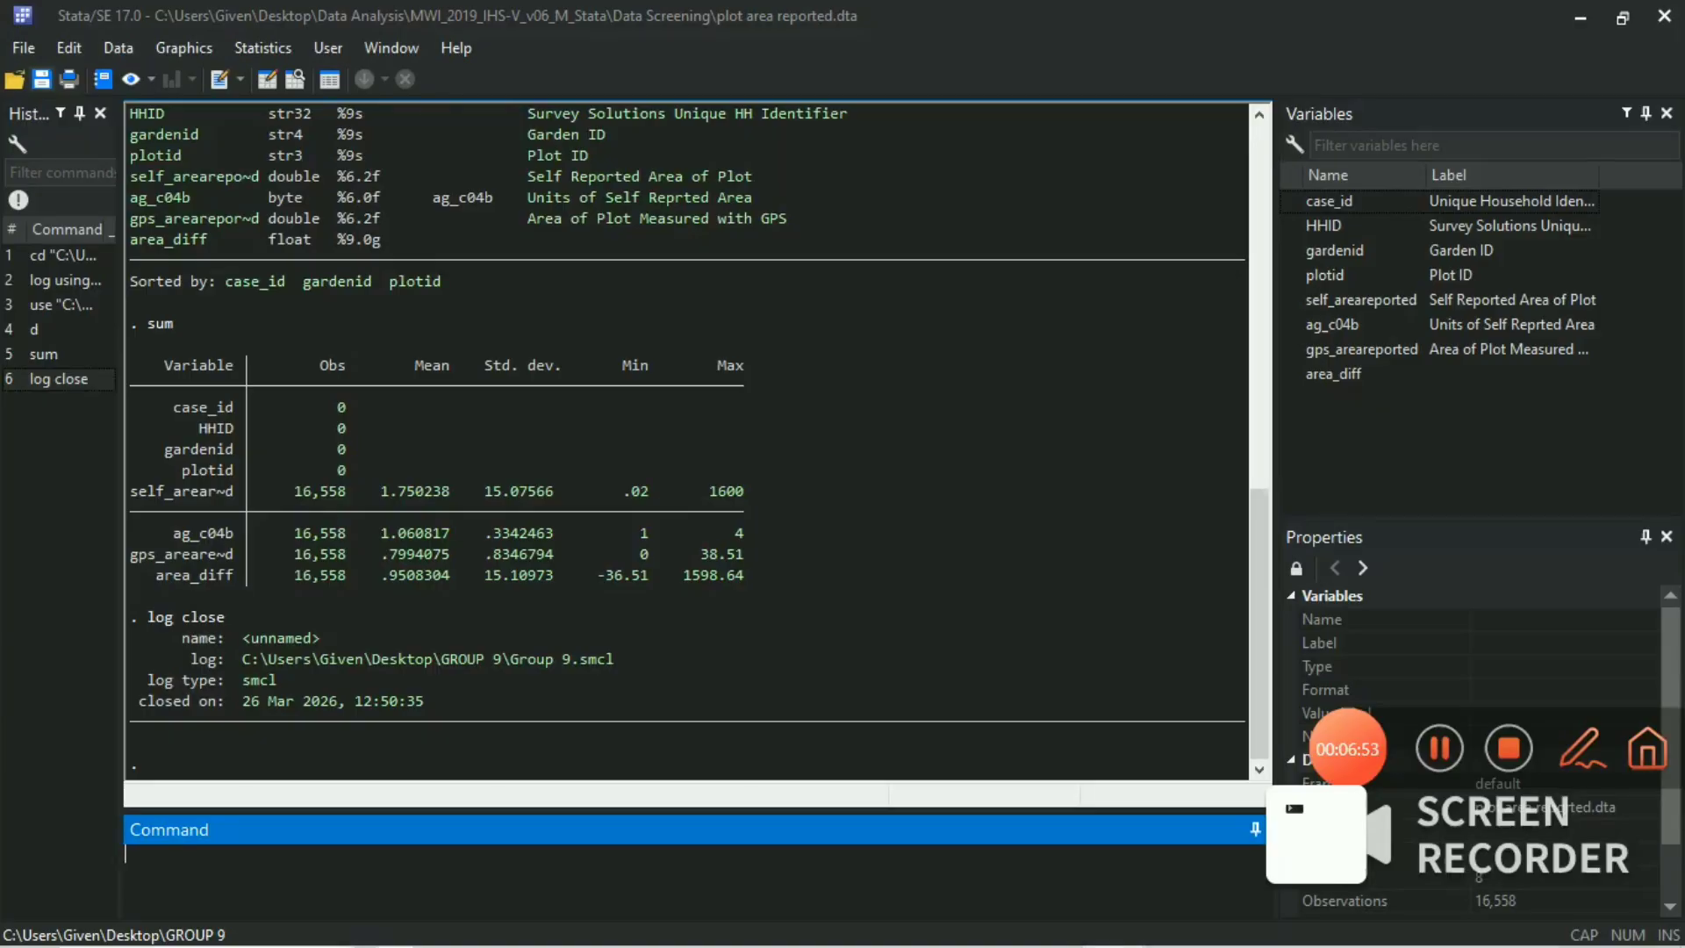
left_click(23, 47)
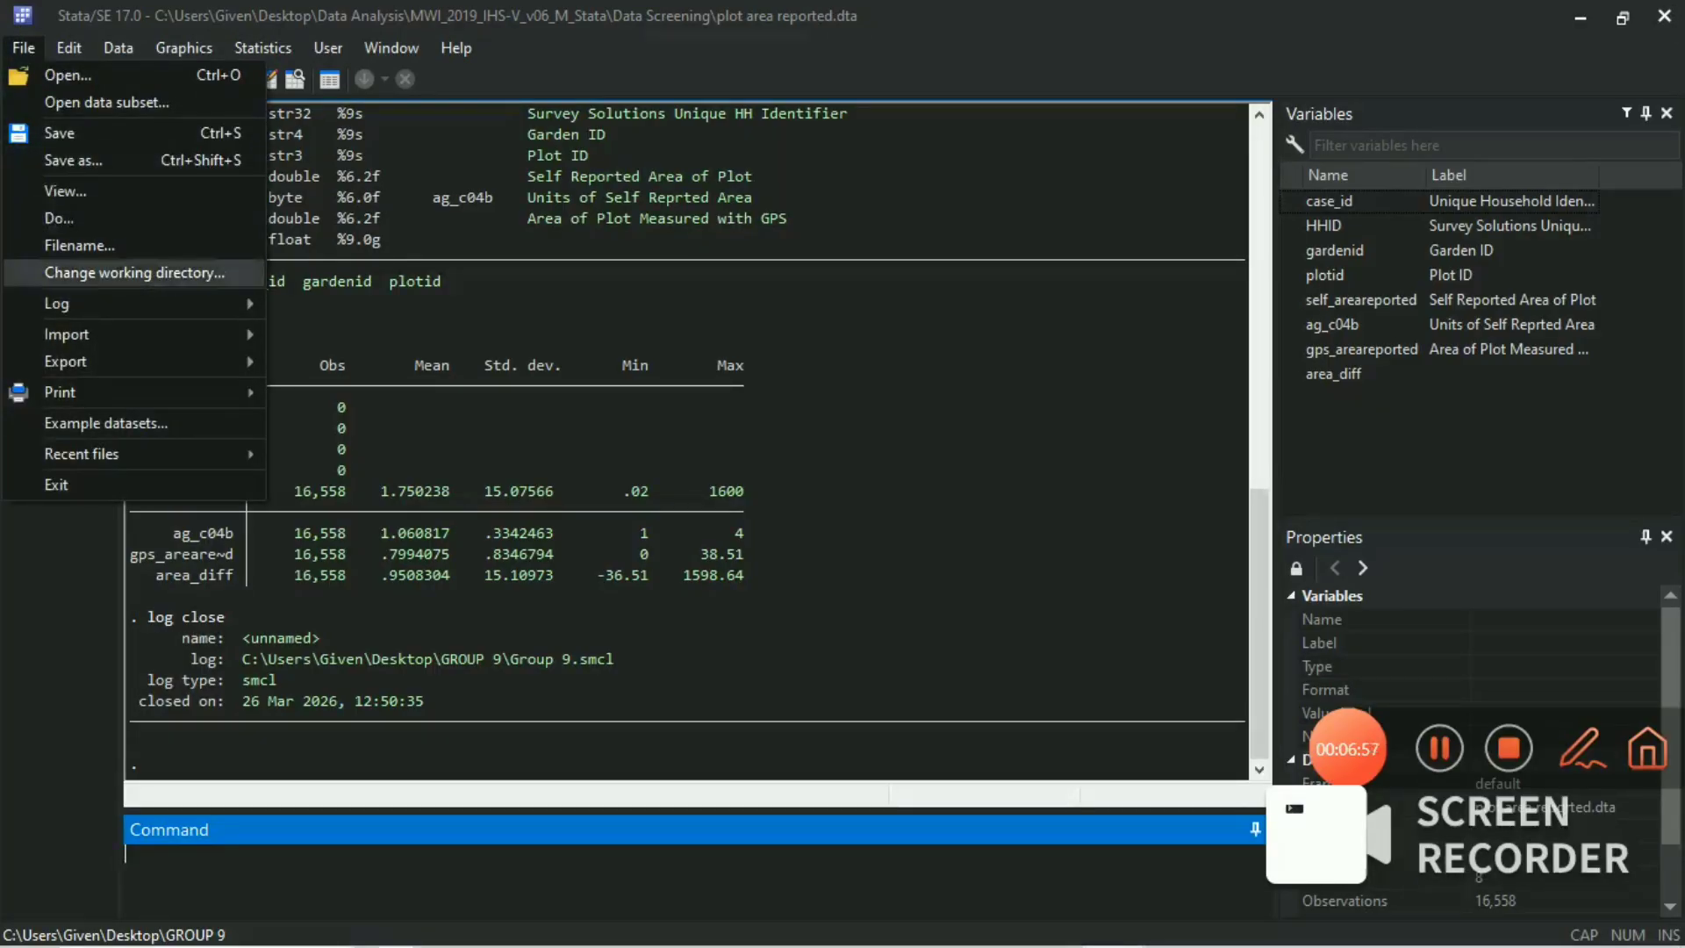
mouse_move(132, 303)
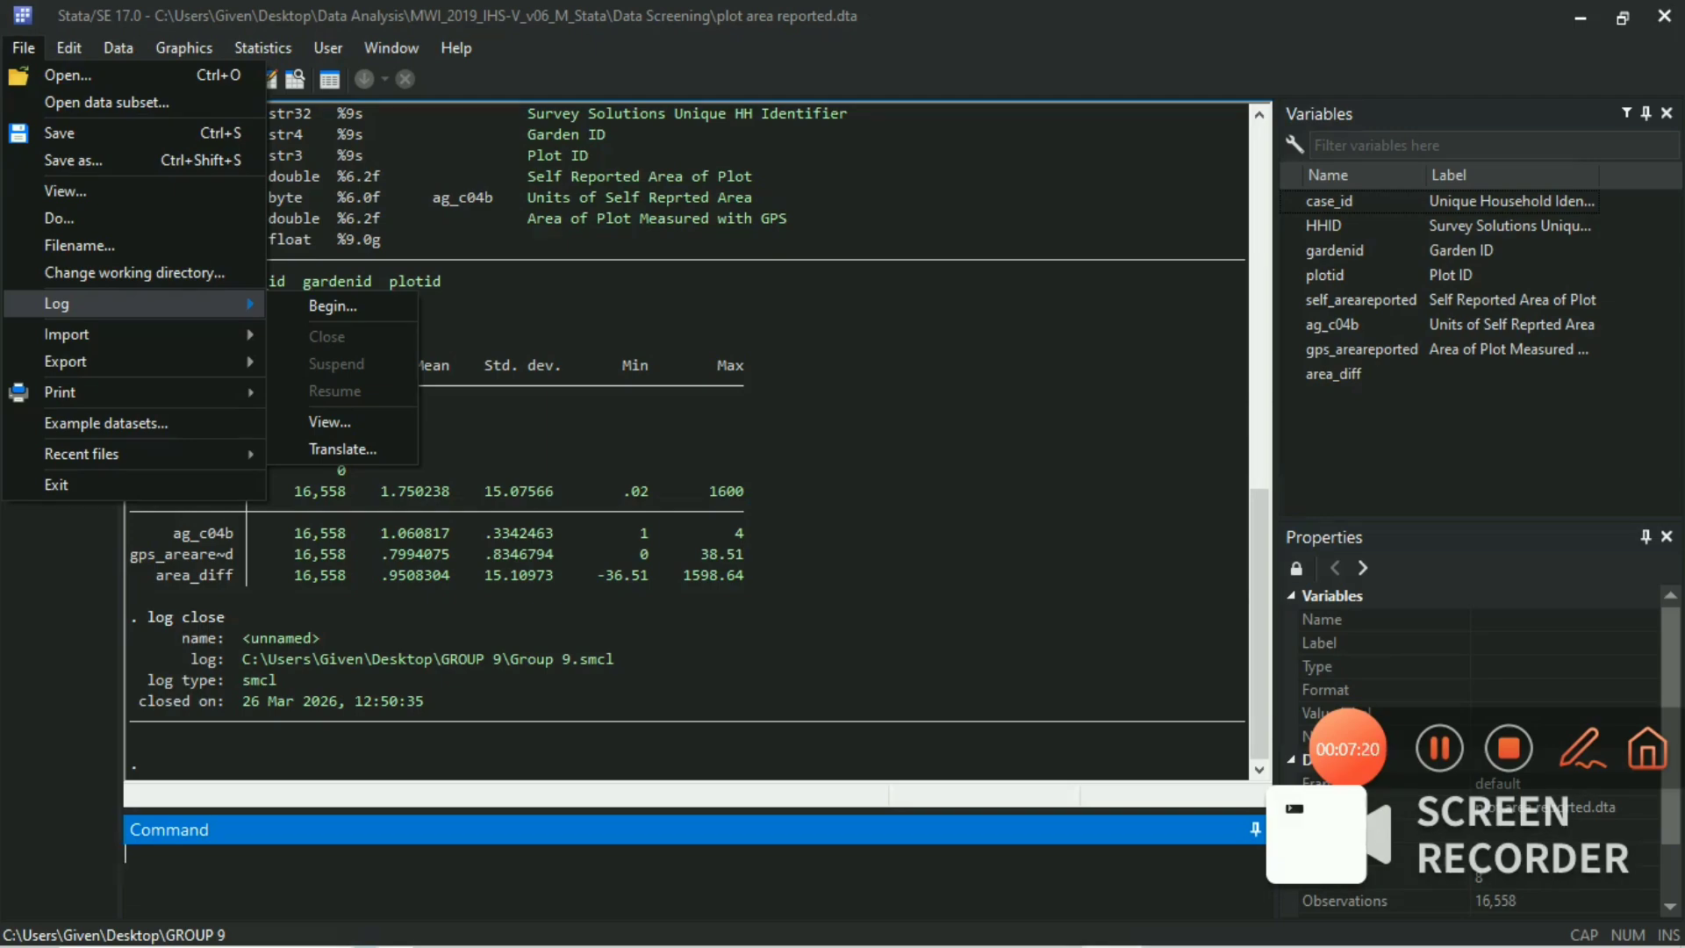
left_click(1439, 325)
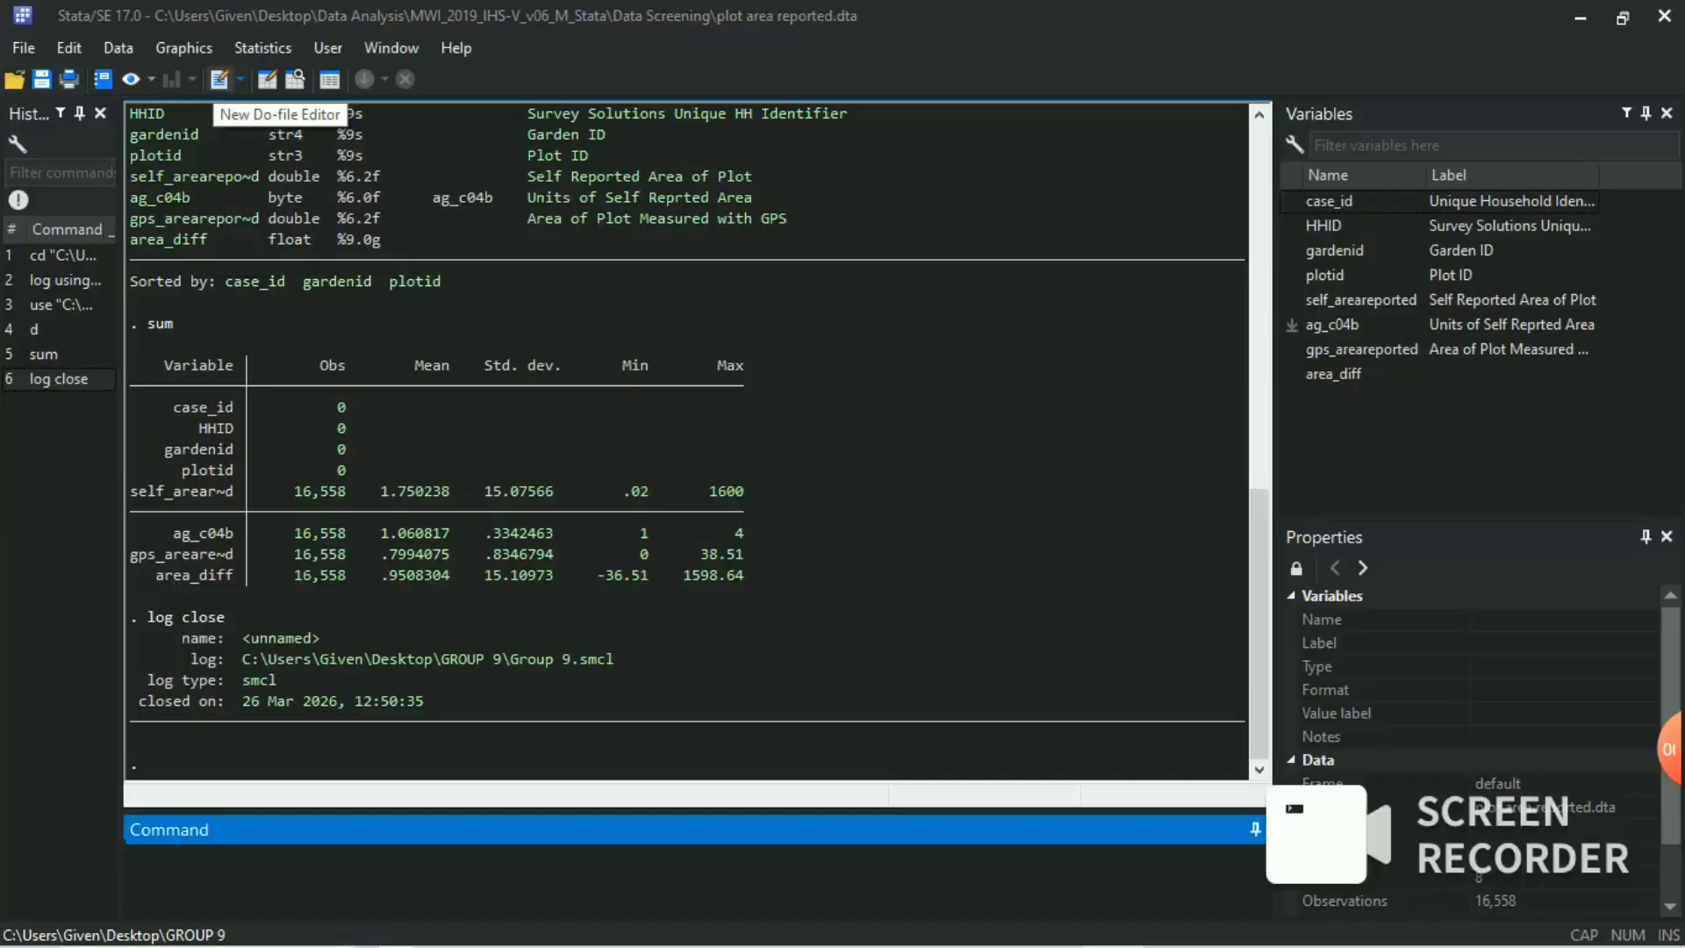
Step: Create a new do-file containing the text "tyhe" and save it as Untitled4 in the GROUP 9 folder
left_click(219, 80)
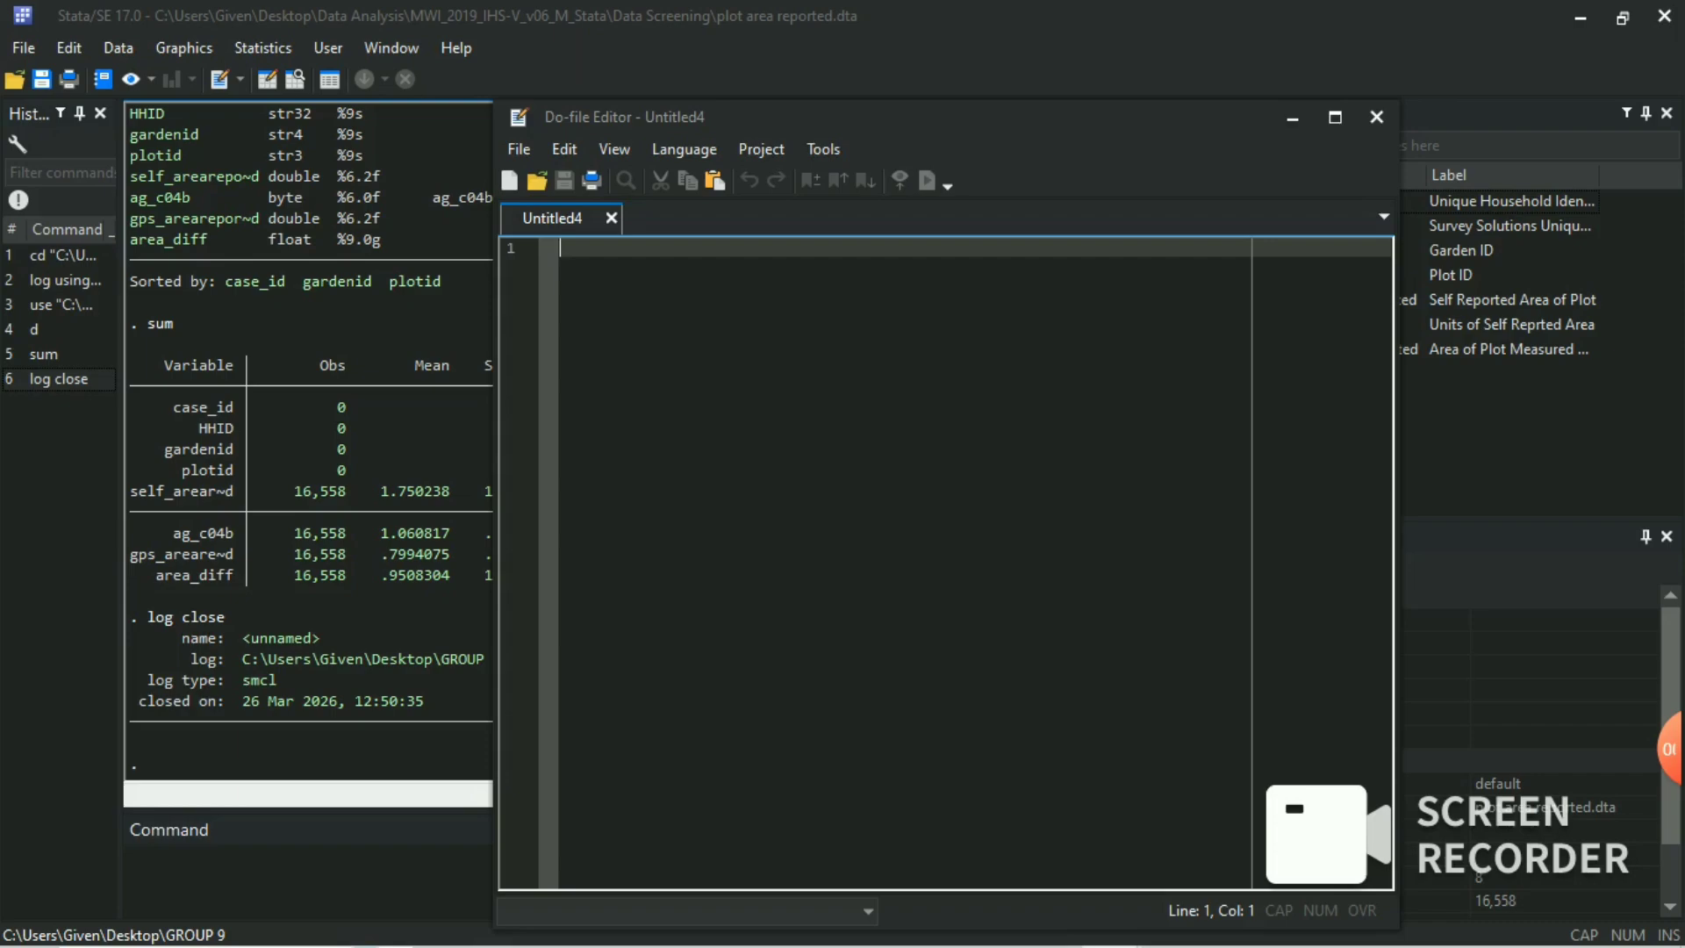
type("tyhe")
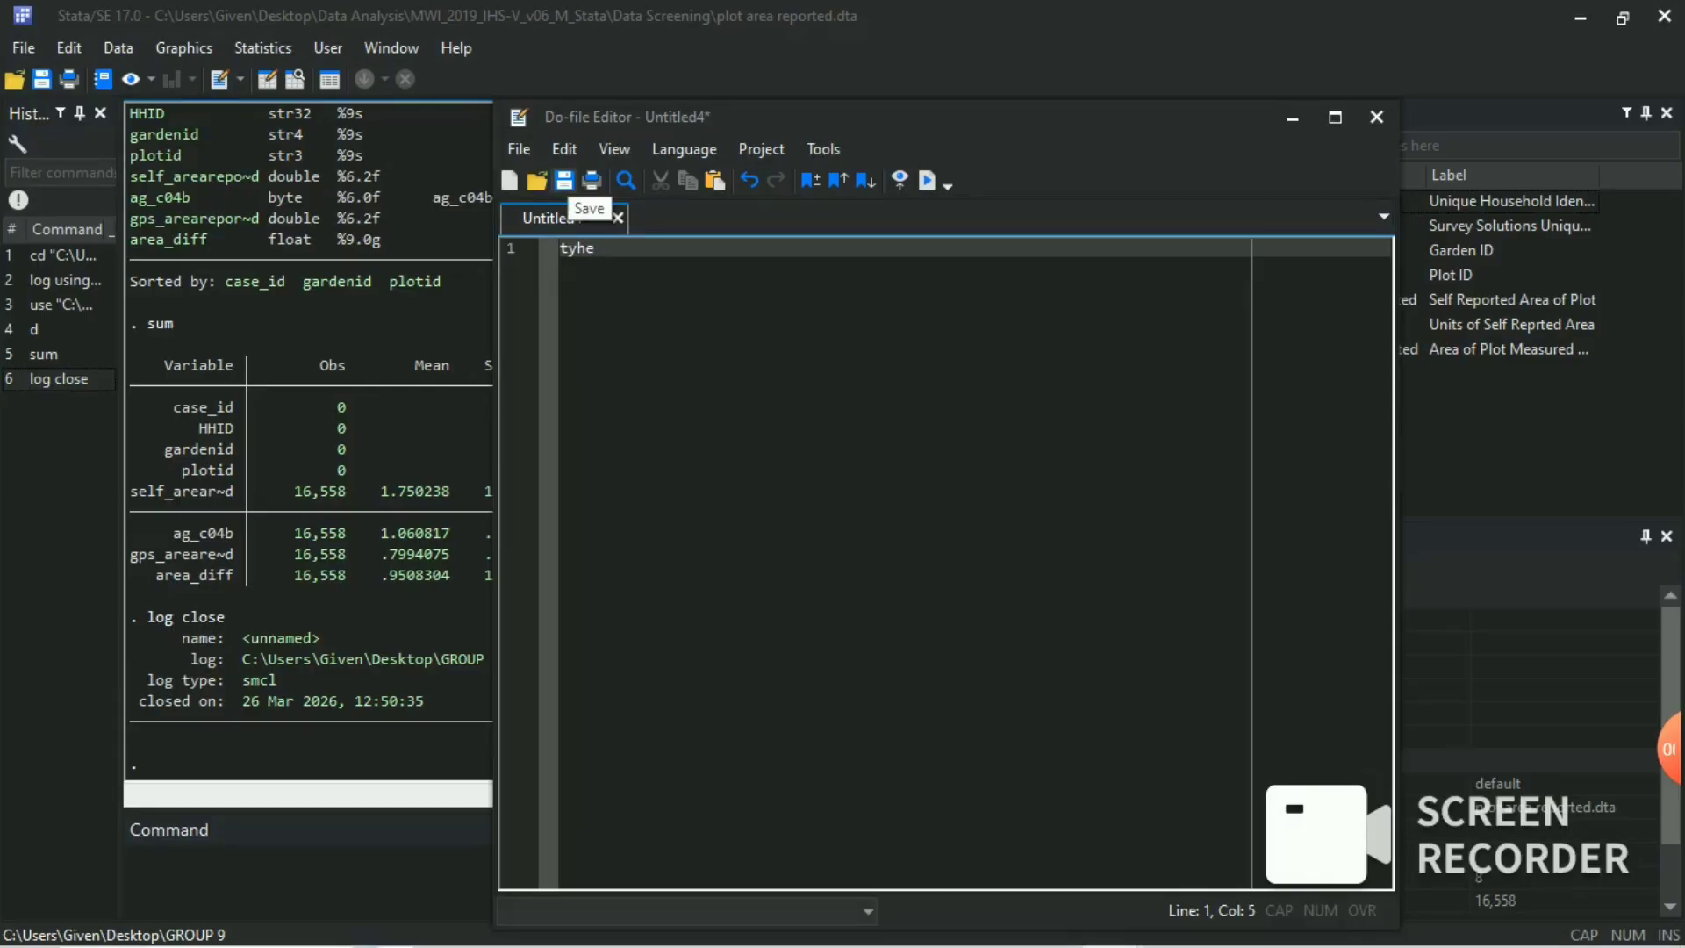
left_click(564, 181)
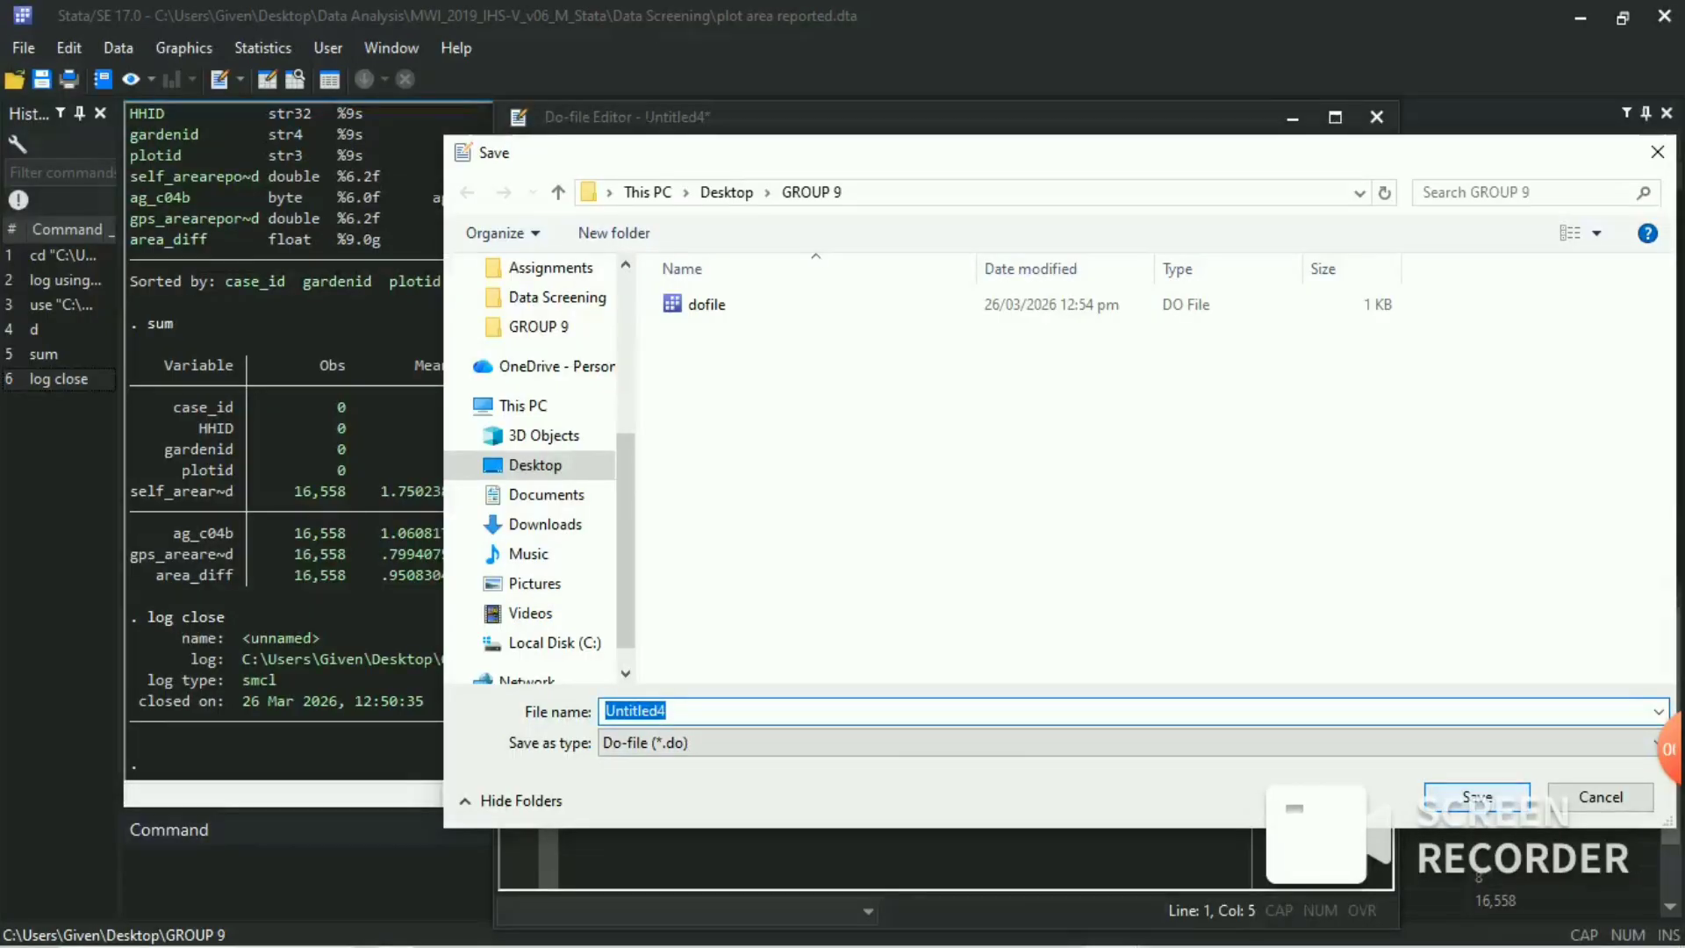
key("Escape")
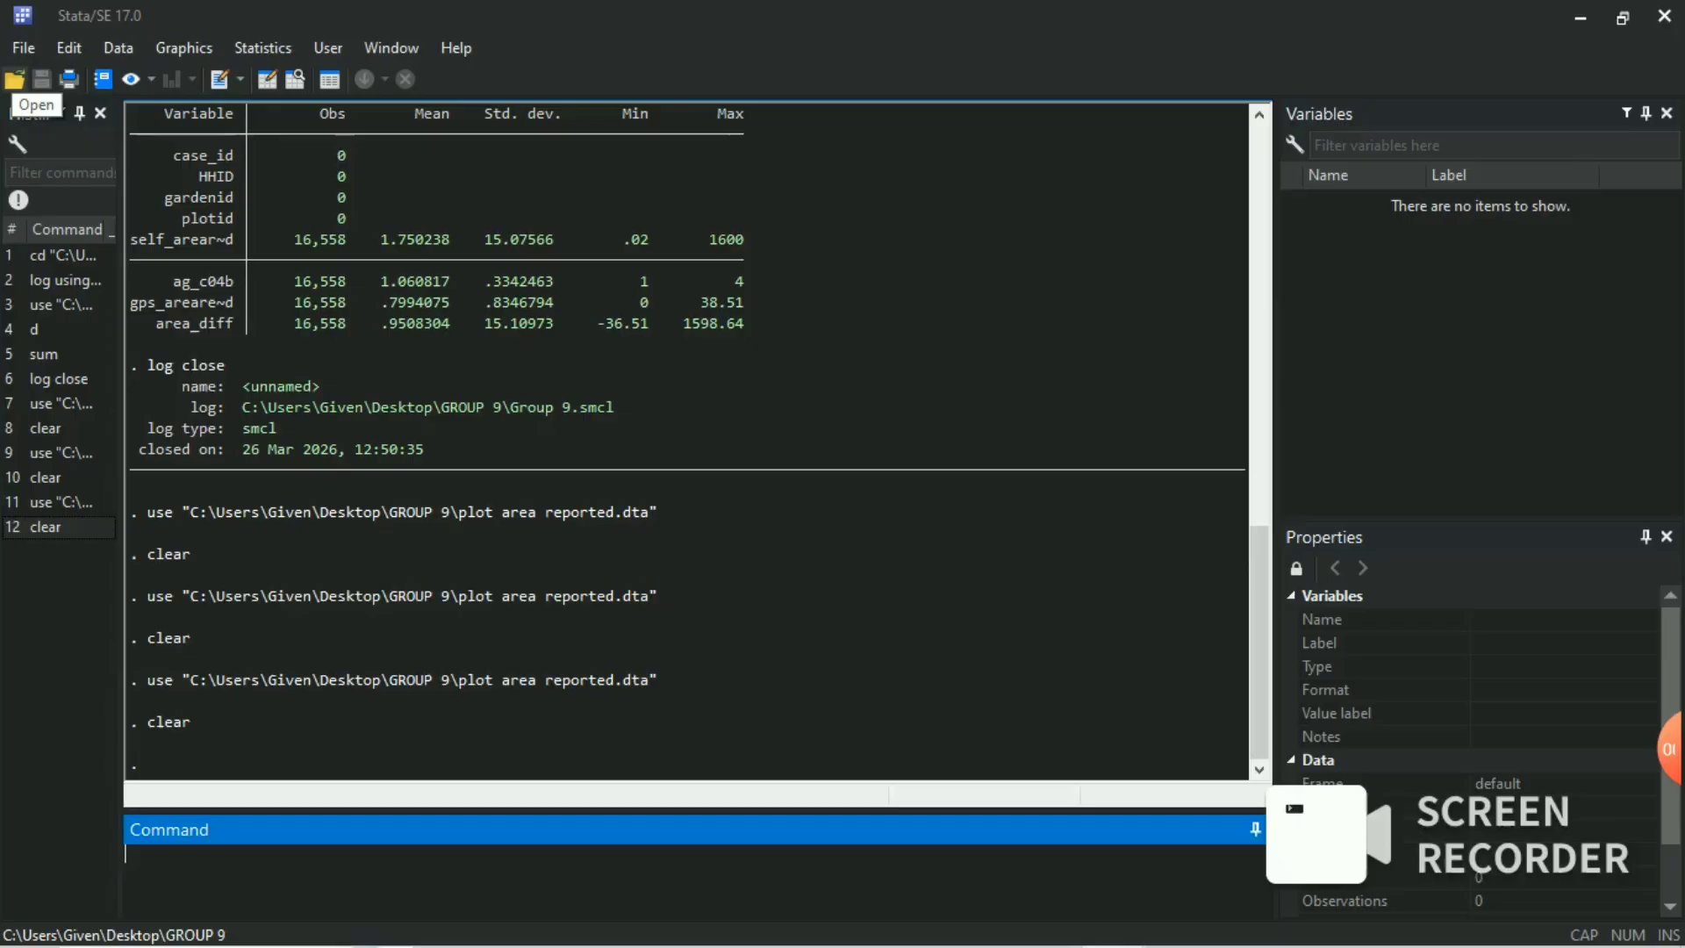
Step: Open the "plot area reported" dataset from the GROUP 9 folder
left_click(14, 80)
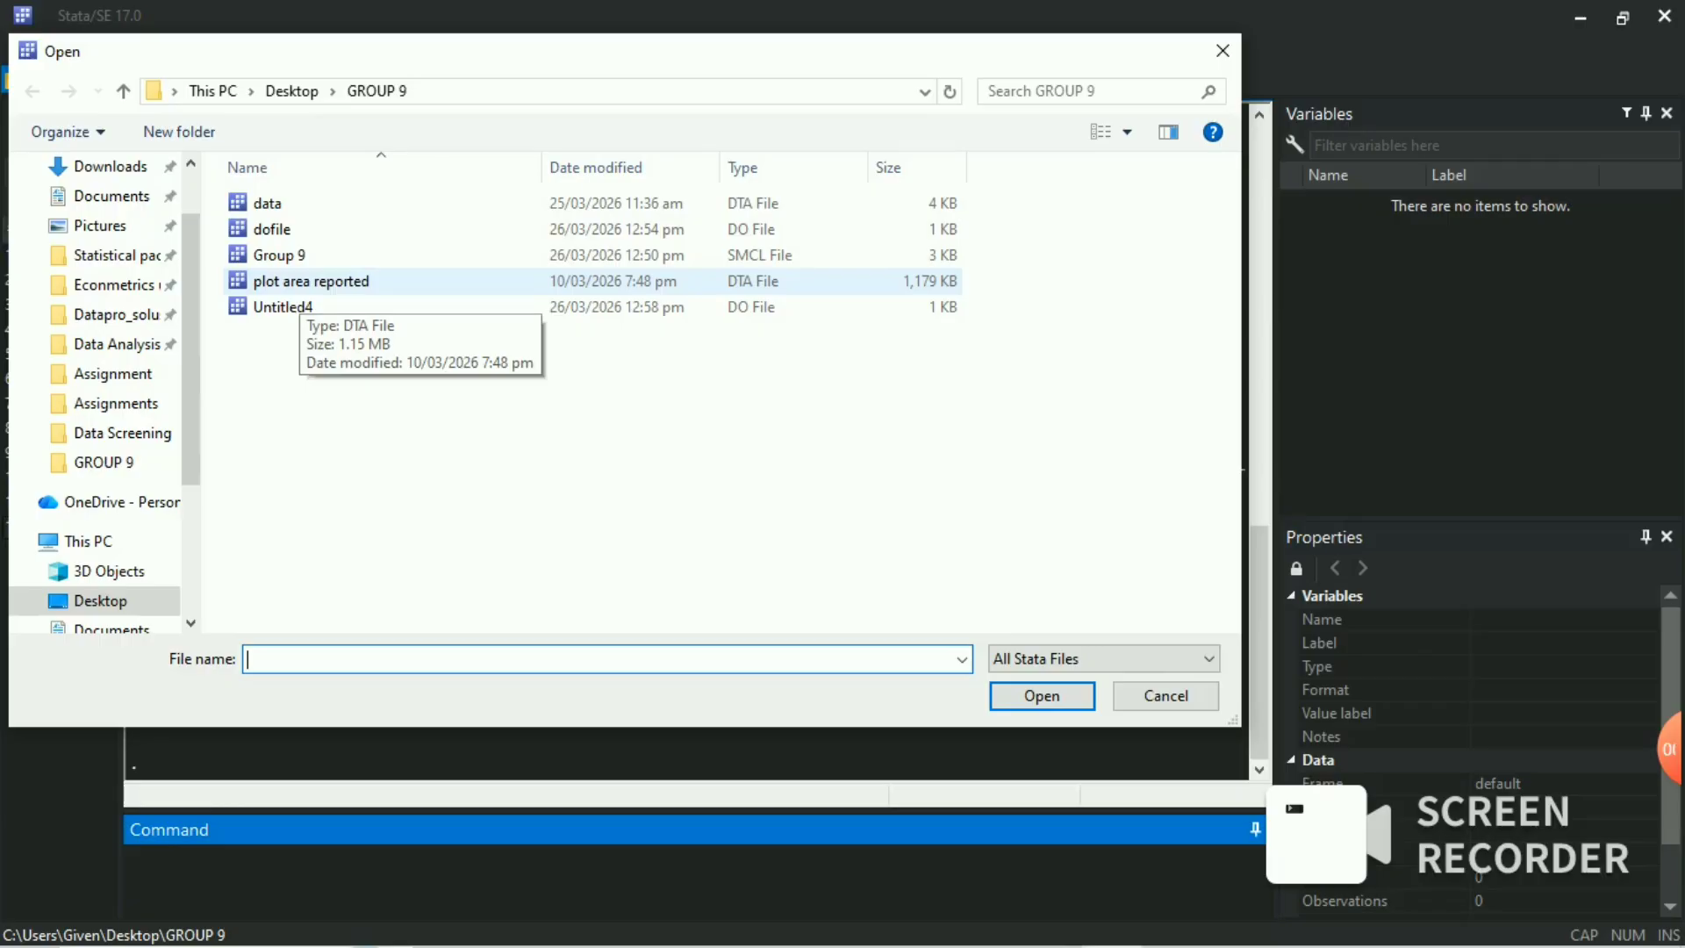
double_click(298, 283)
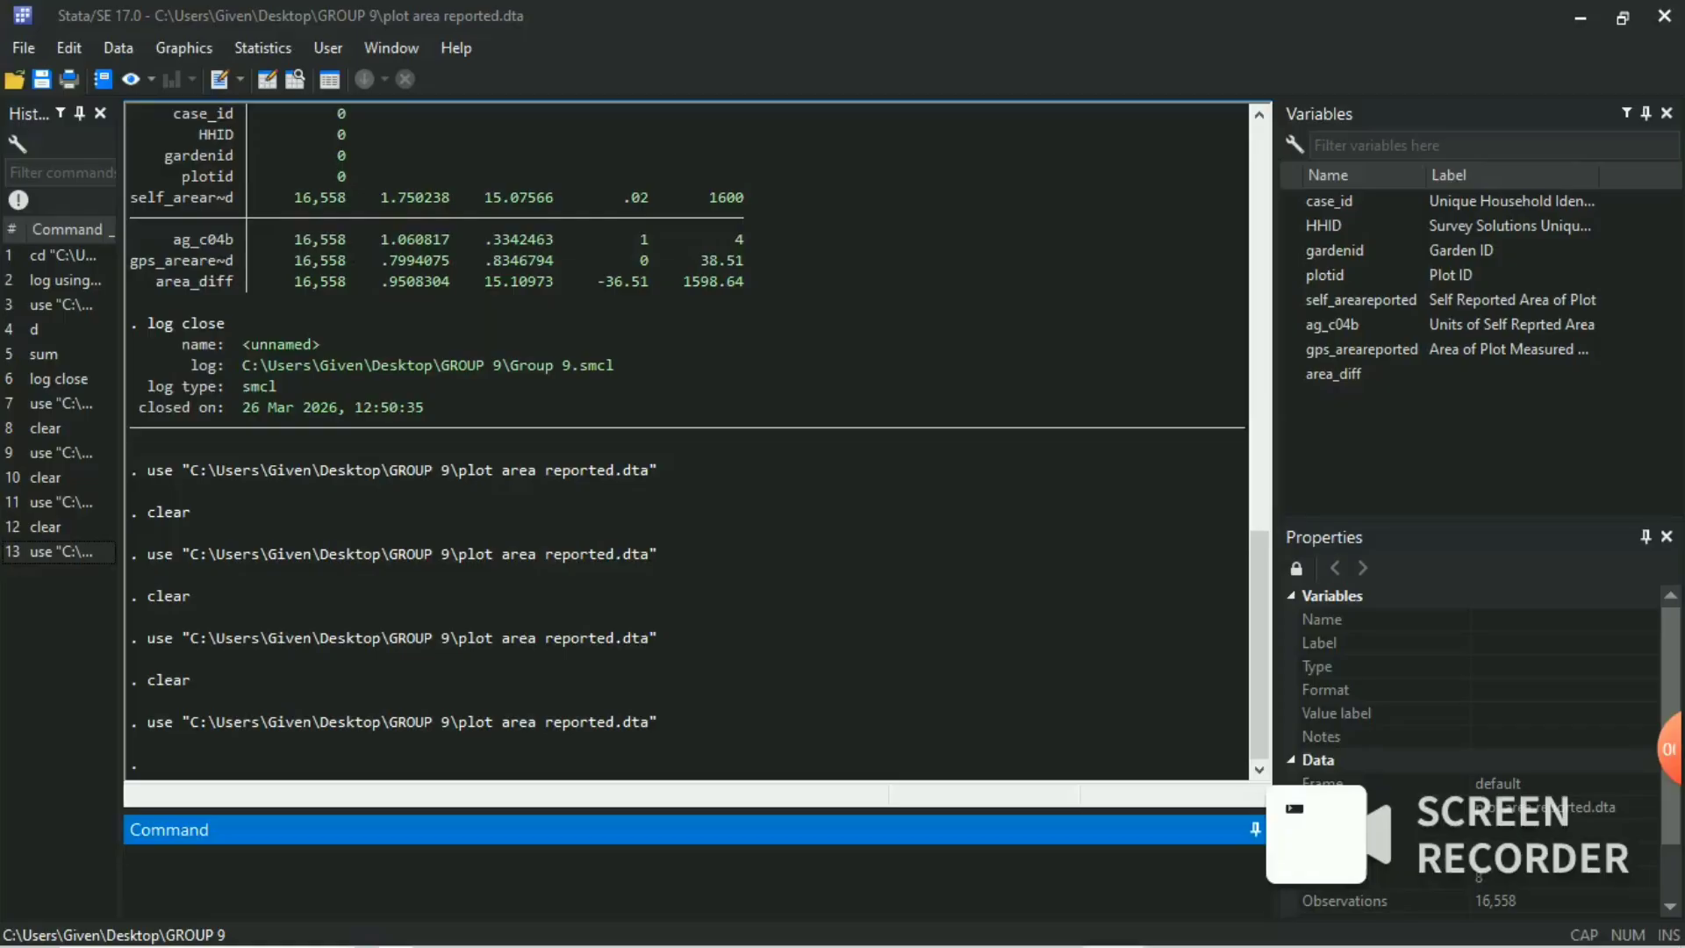
left_click(1670, 749)
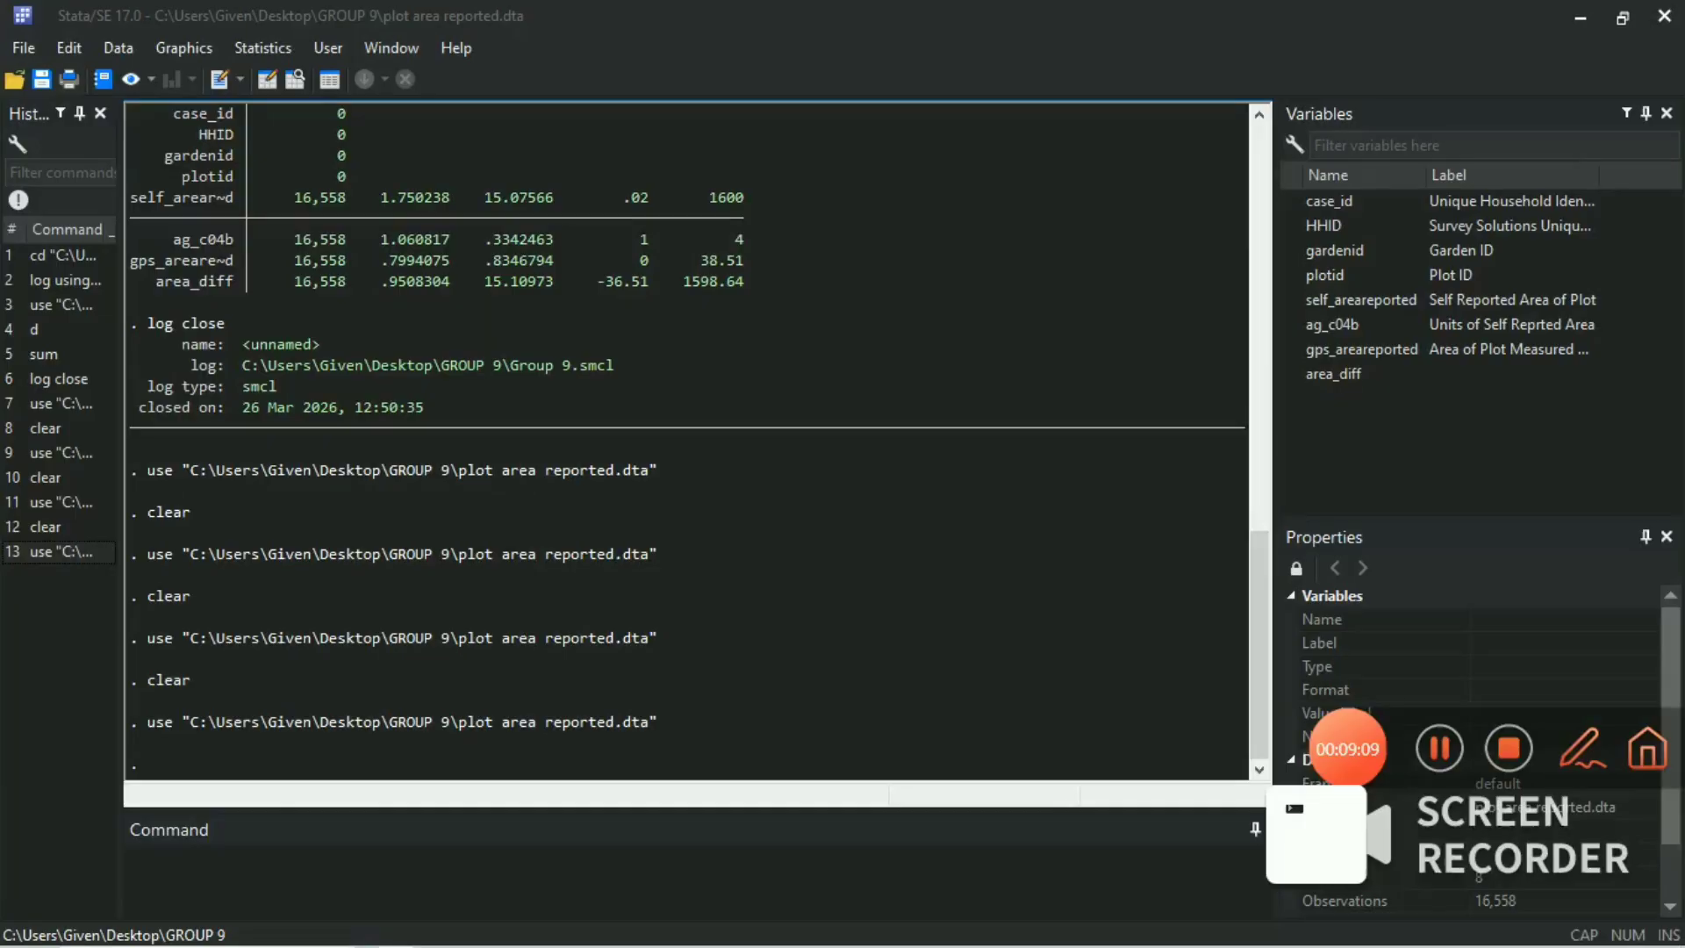
Step: Start an Excel spreadsheet import and choose the "Data MacroEdrissstudy" workbook from the GROUP 9 folder as its source
left_click(23, 48)
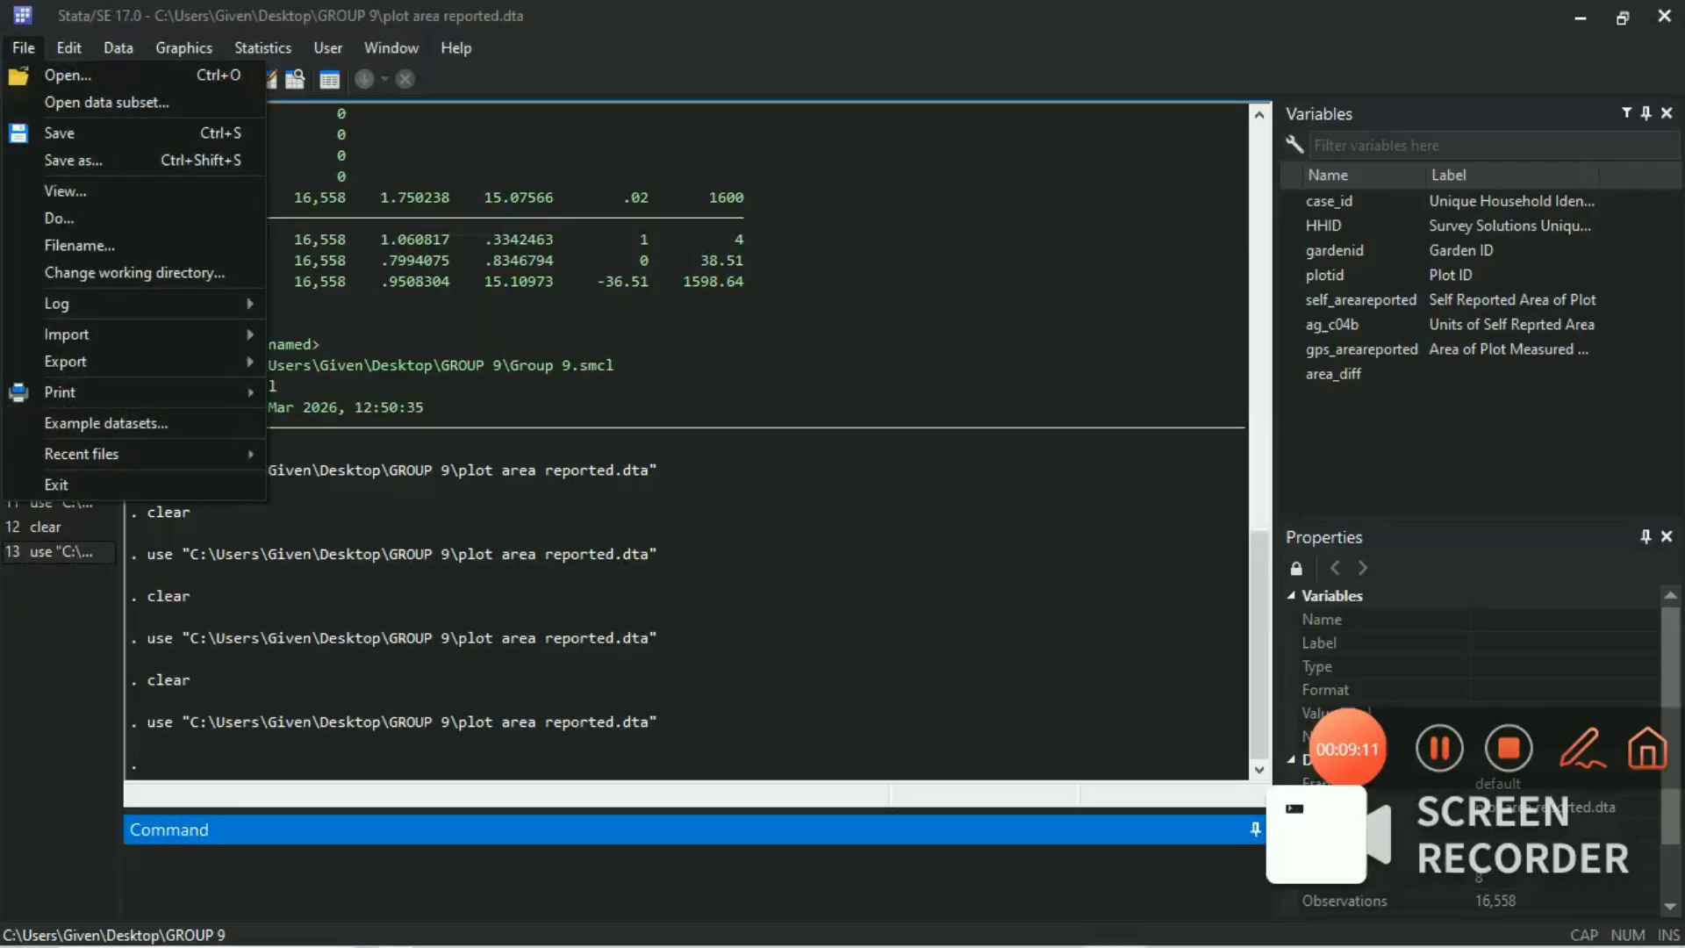
mouse_move(66, 335)
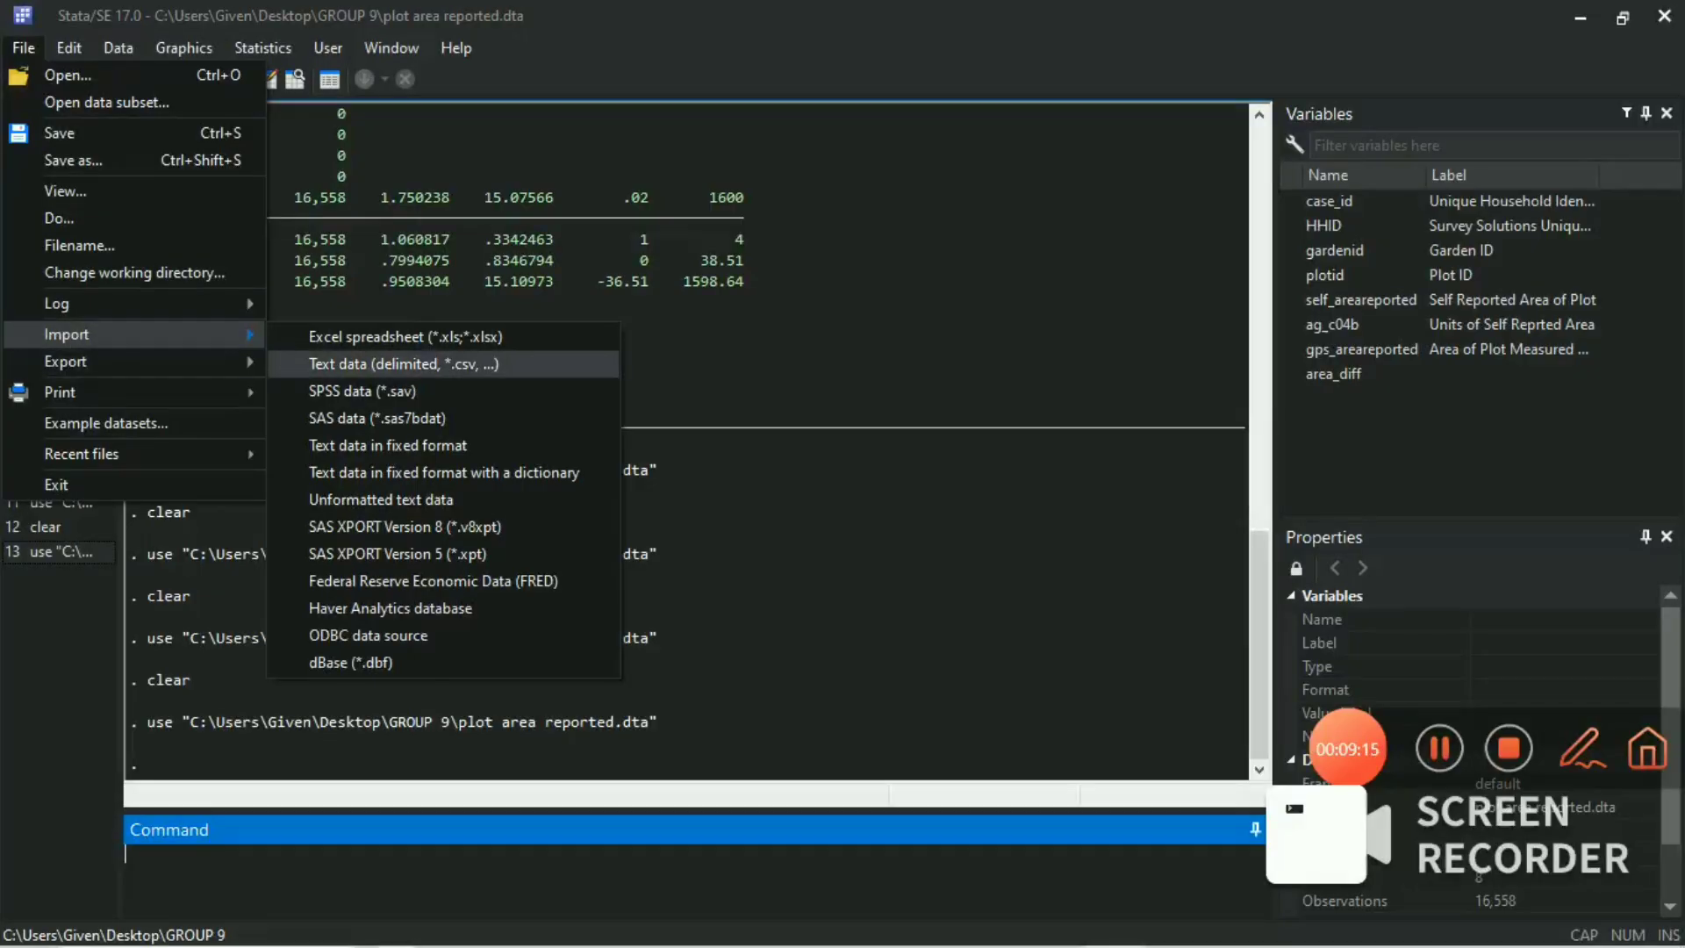
left_click(405, 336)
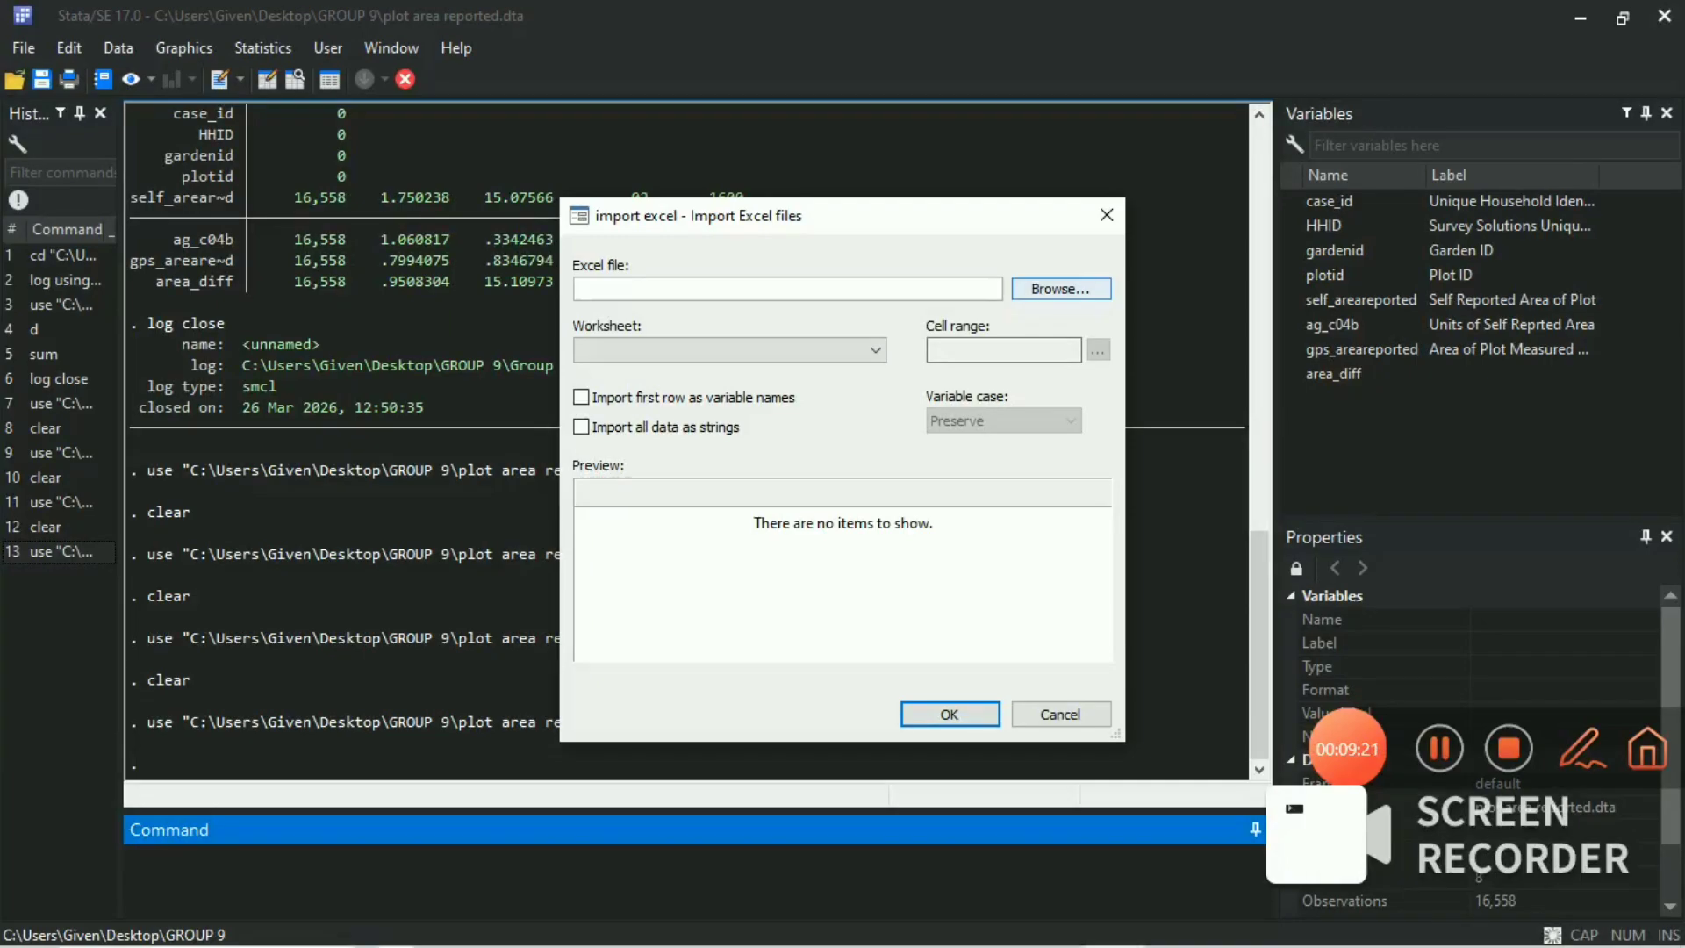
left_click(1061, 289)
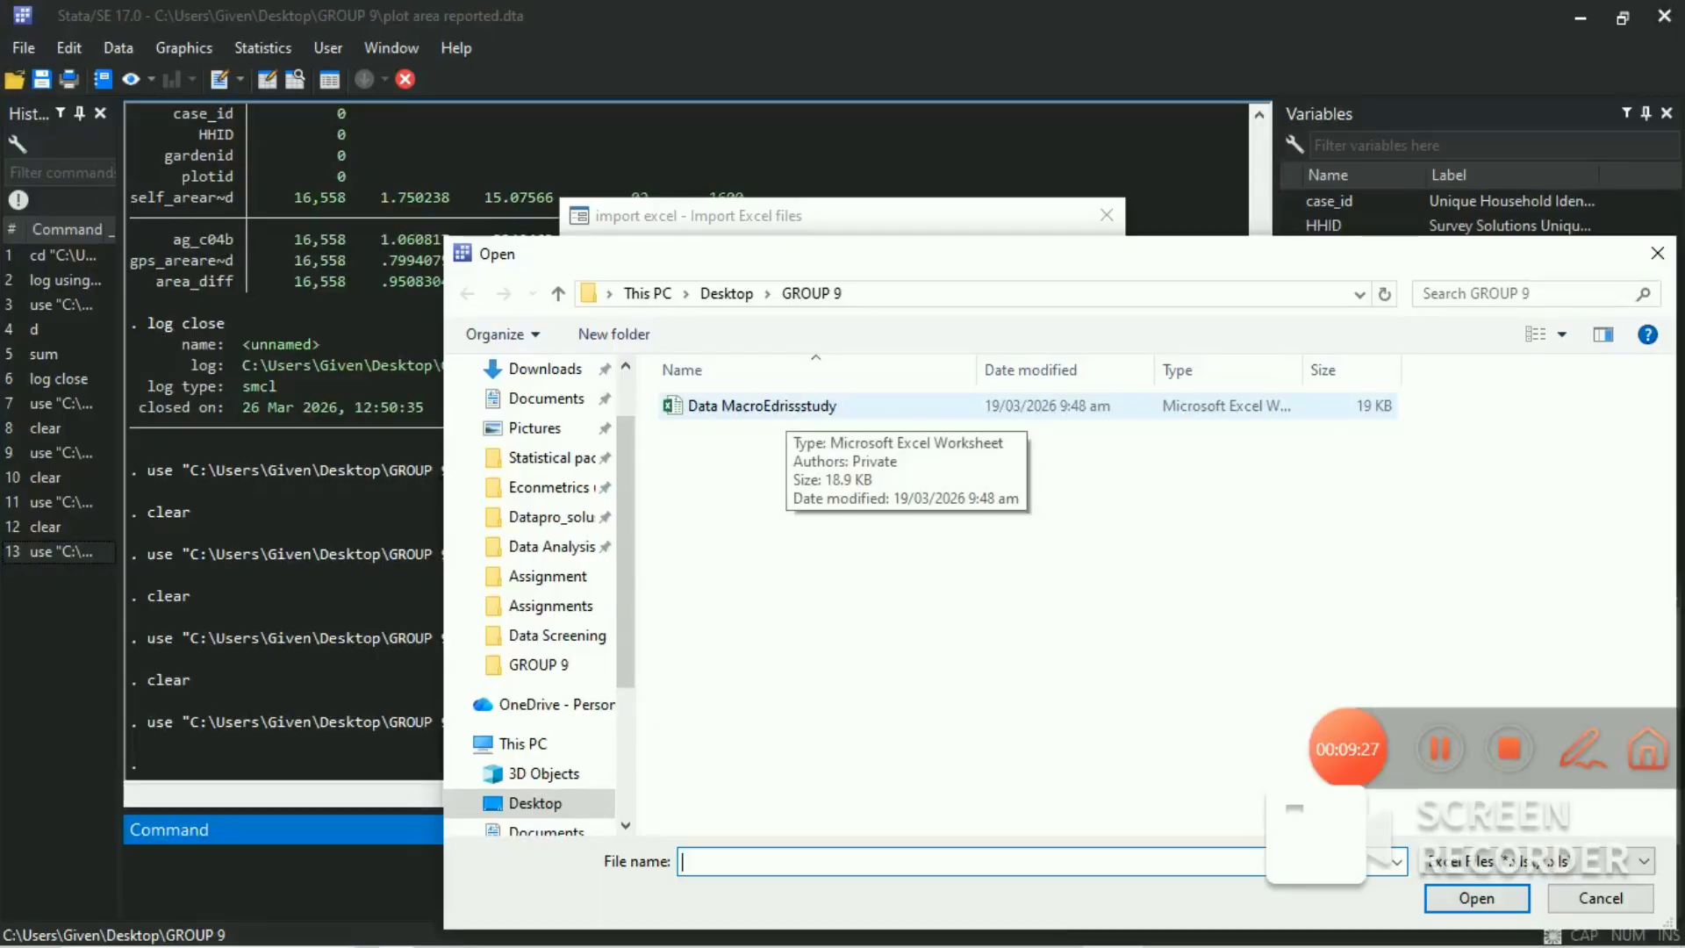
left_click(772, 405)
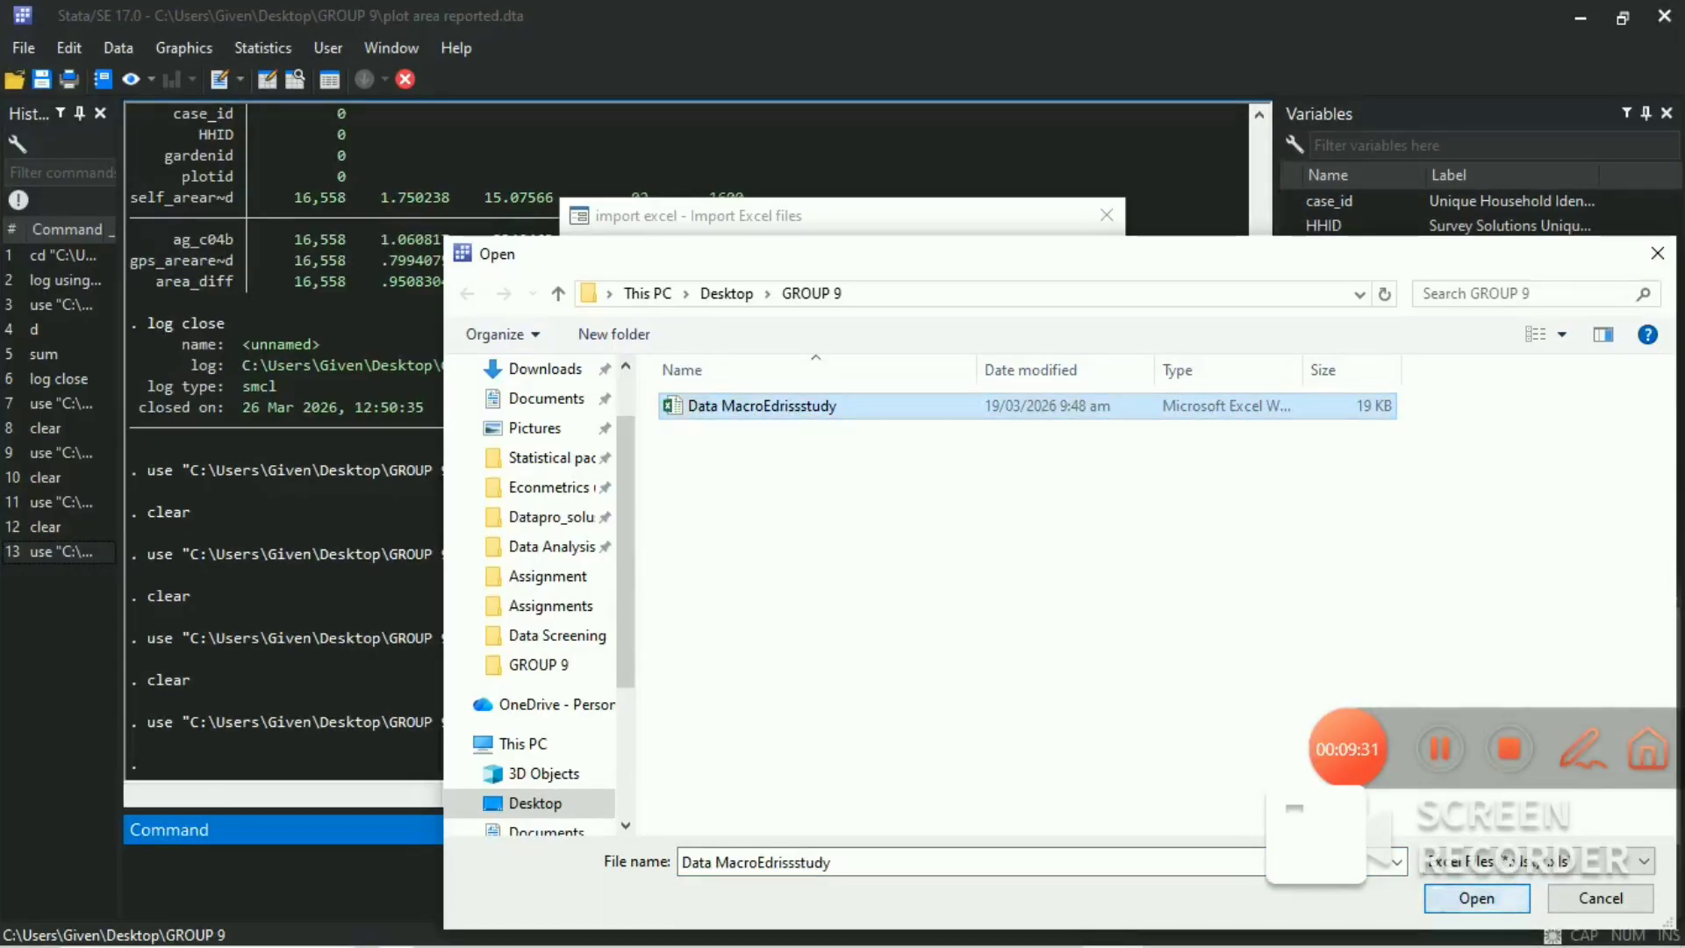
left_click(1477, 898)
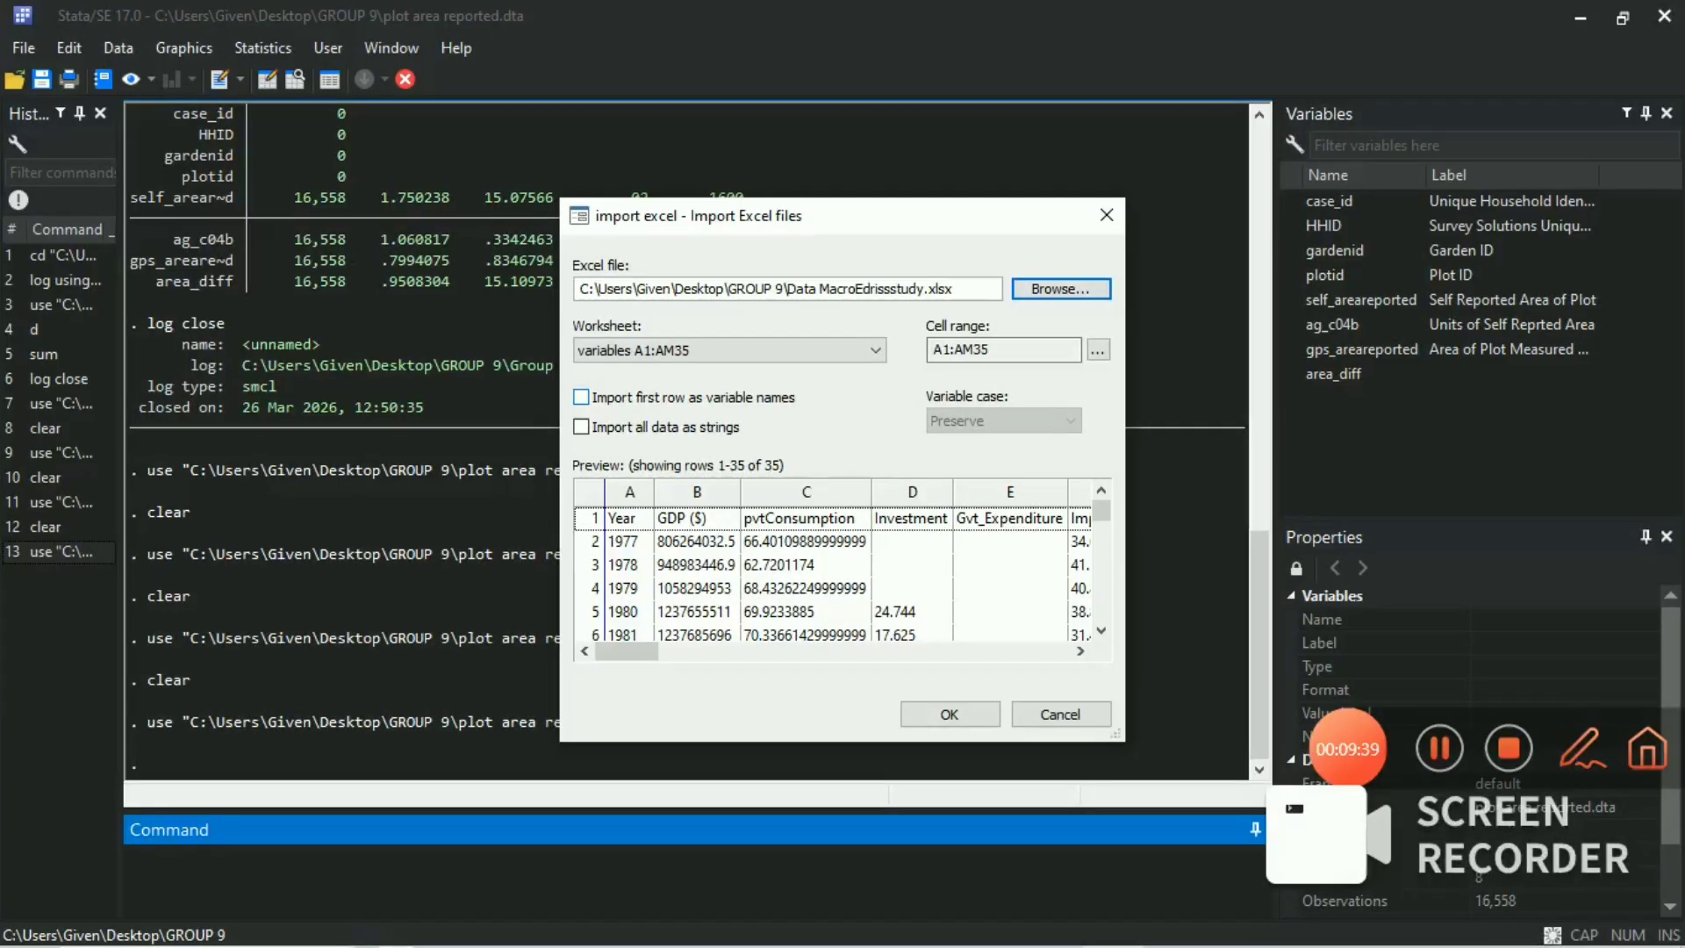
Step: Import the "variables" worksheet with its first row as variable names, replacing the data in memory
left_click(581, 397)
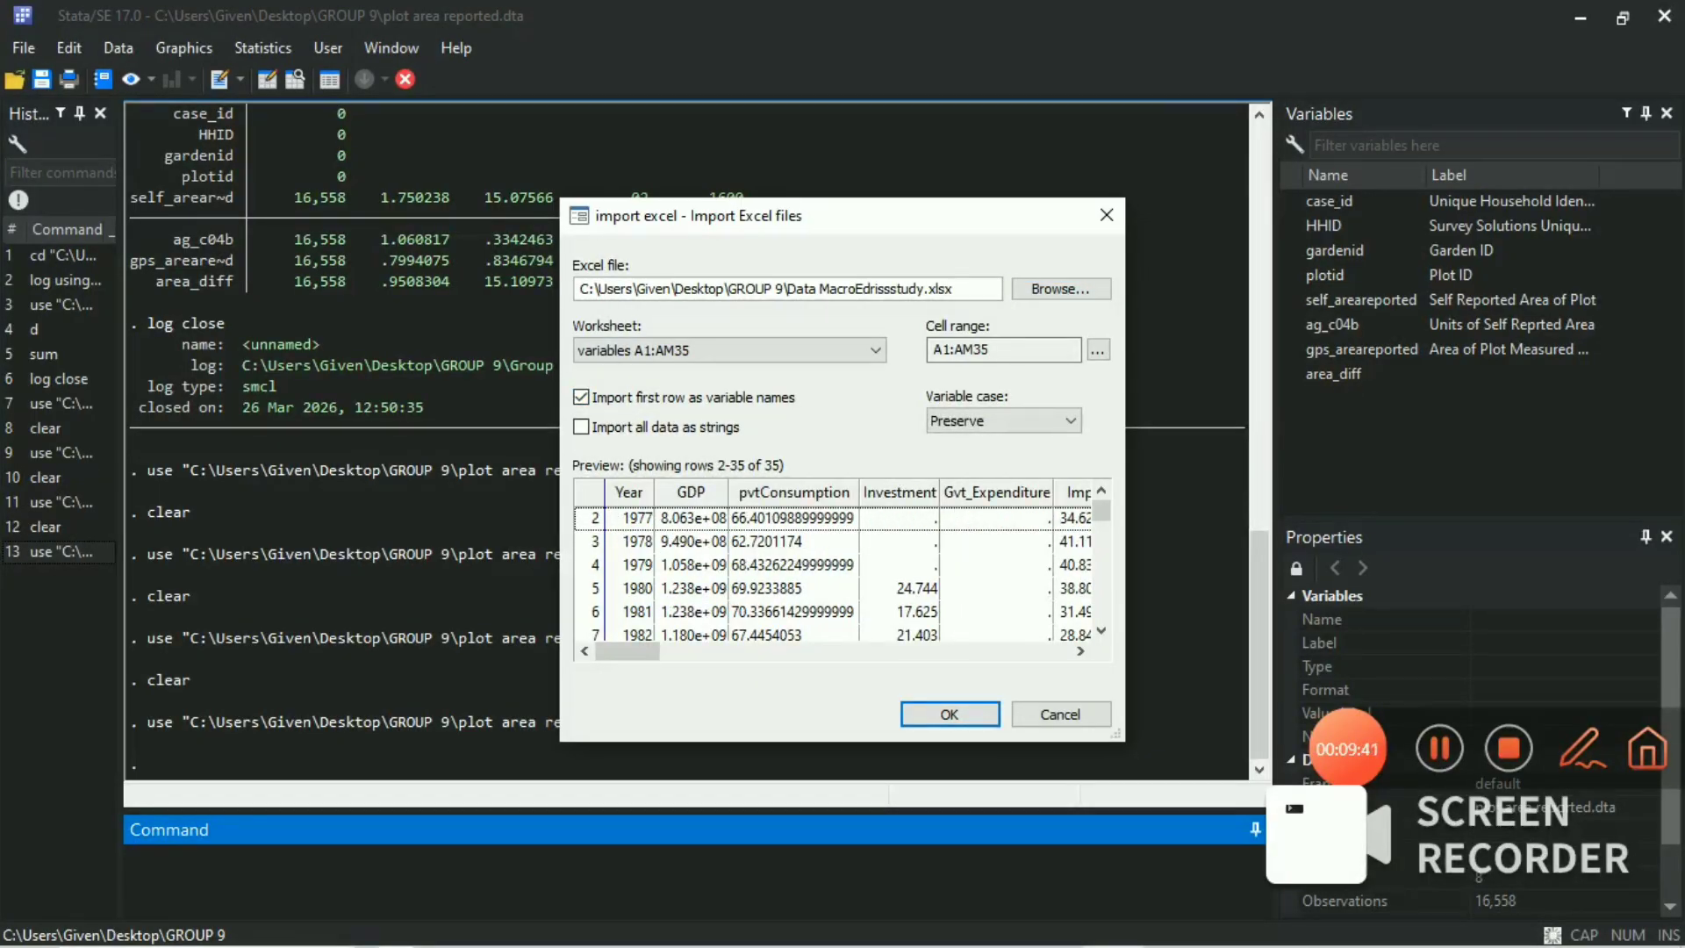
left_click(950, 713)
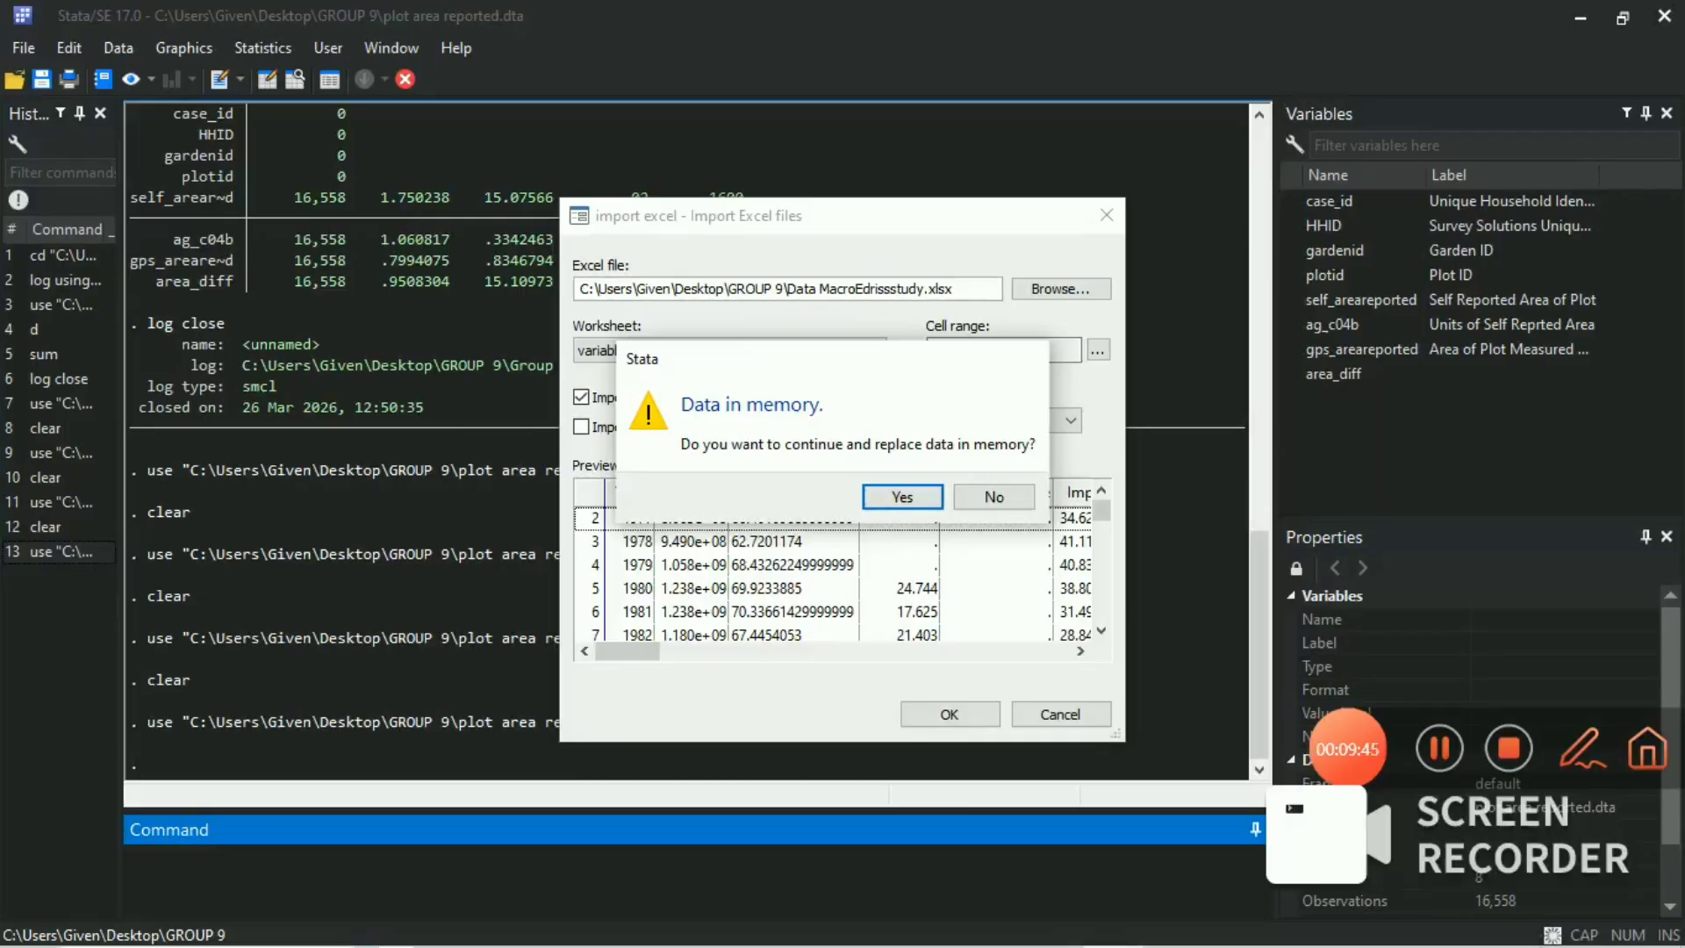
left_click(902, 497)
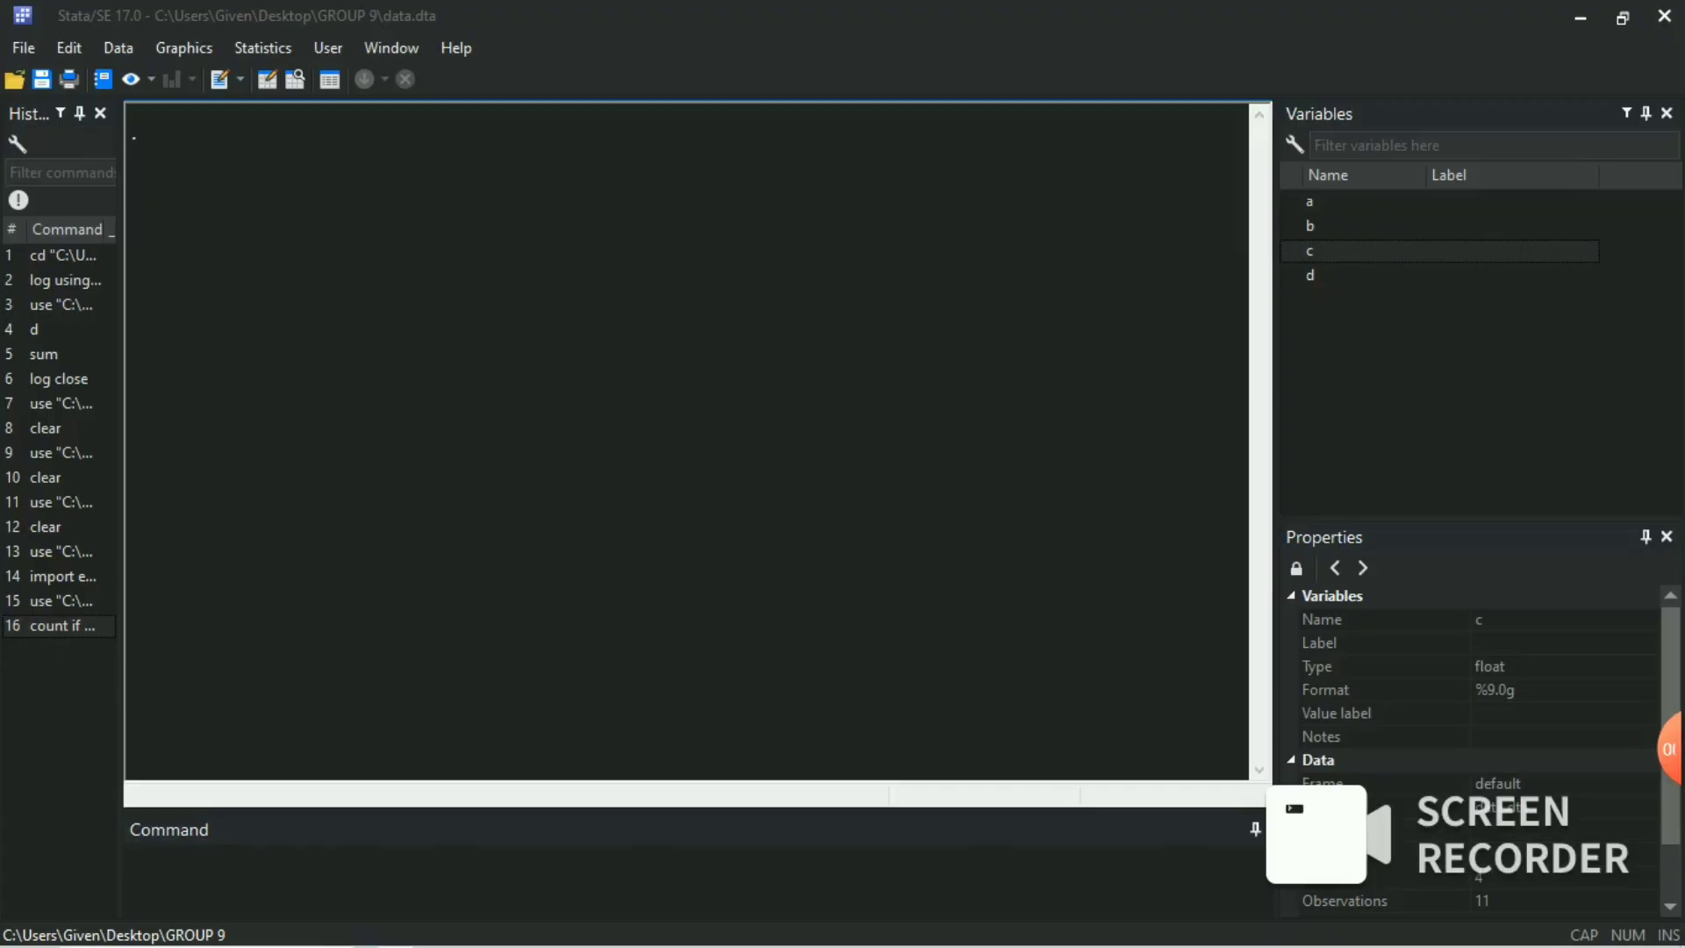
Step: Count the missing values of variable c with the command count if missing( c )
left_click(130, 855)
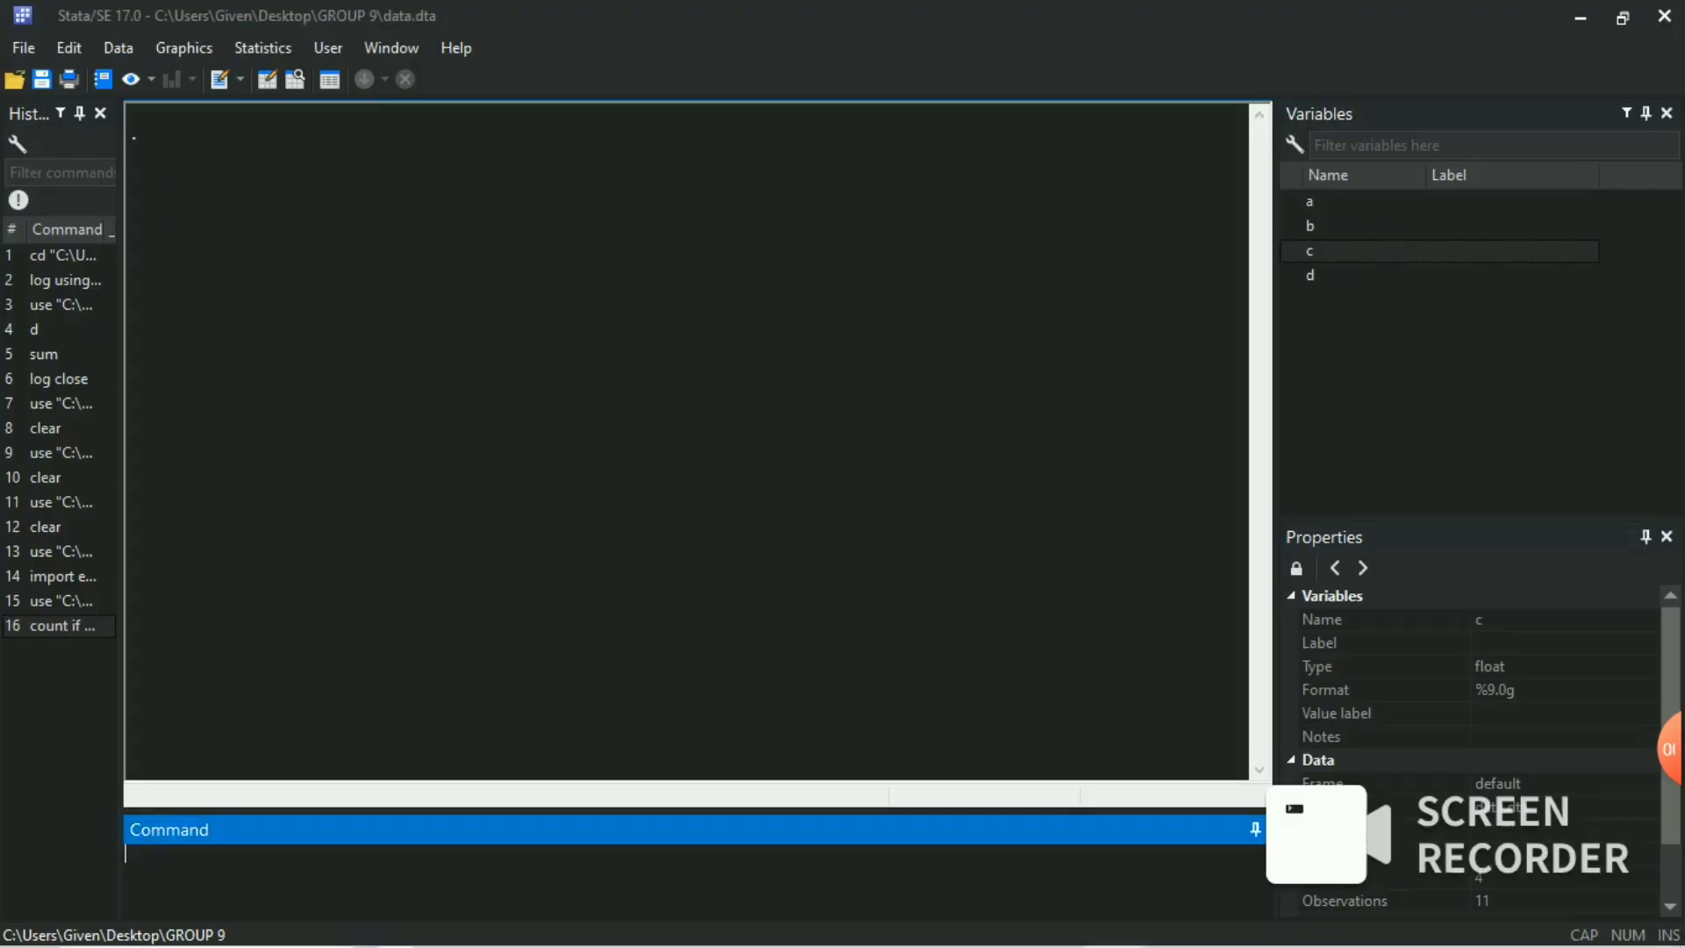
type("count if missing()")
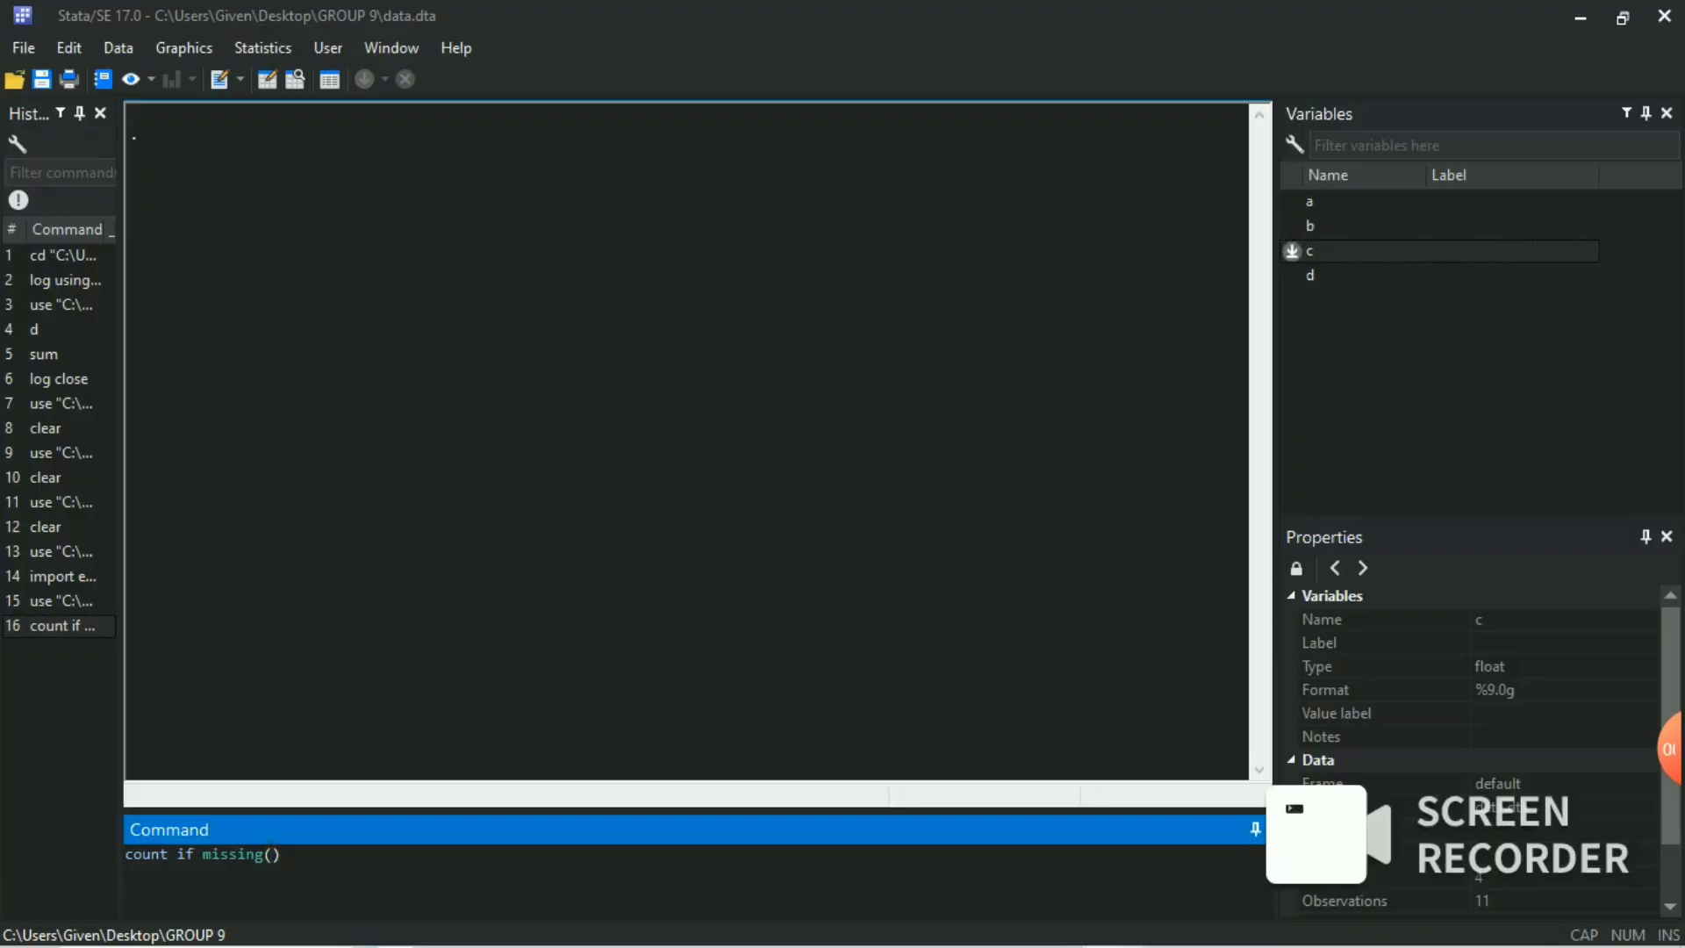
left_click(1292, 251)
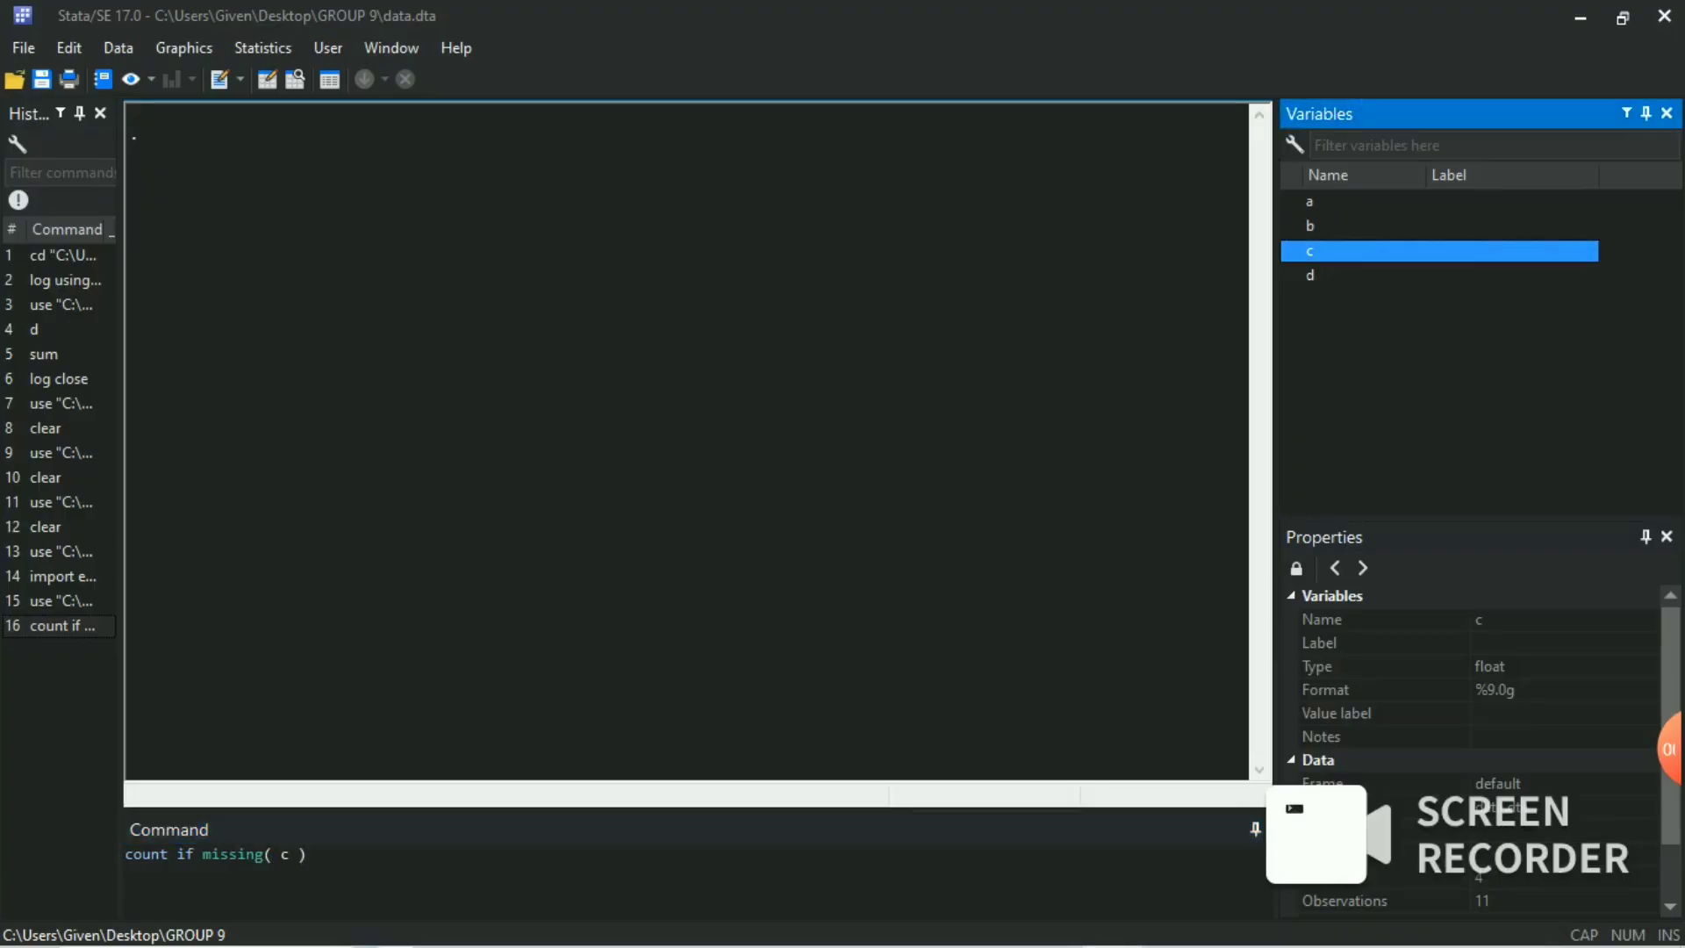
key("Return")
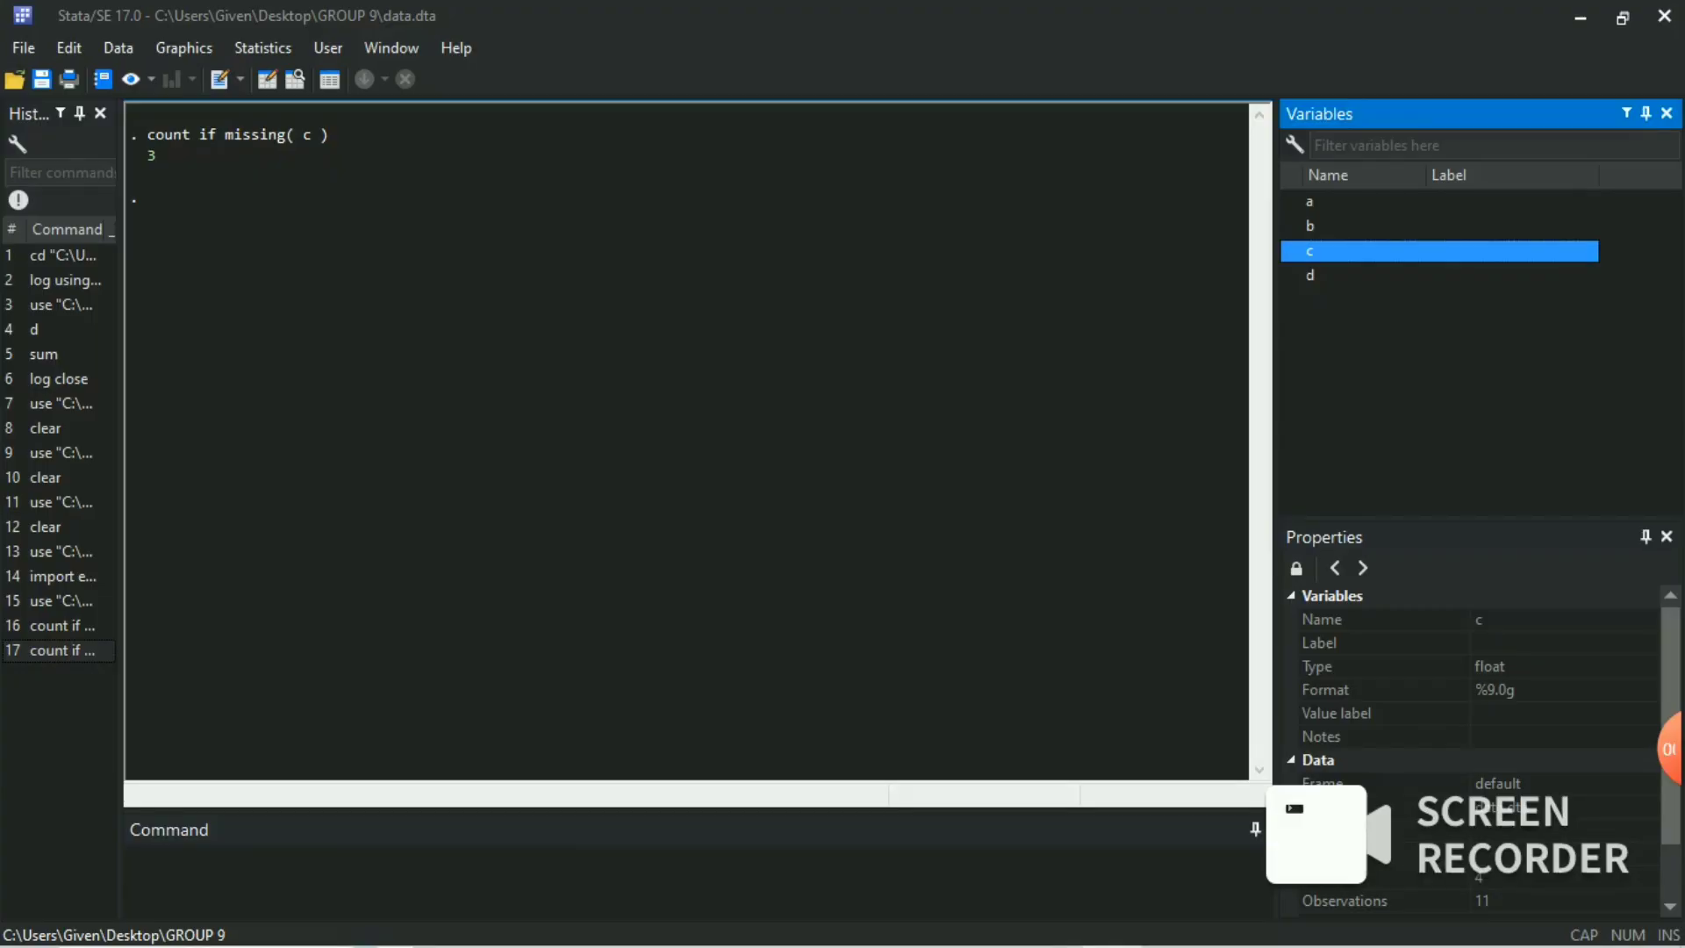
left_click(128, 855)
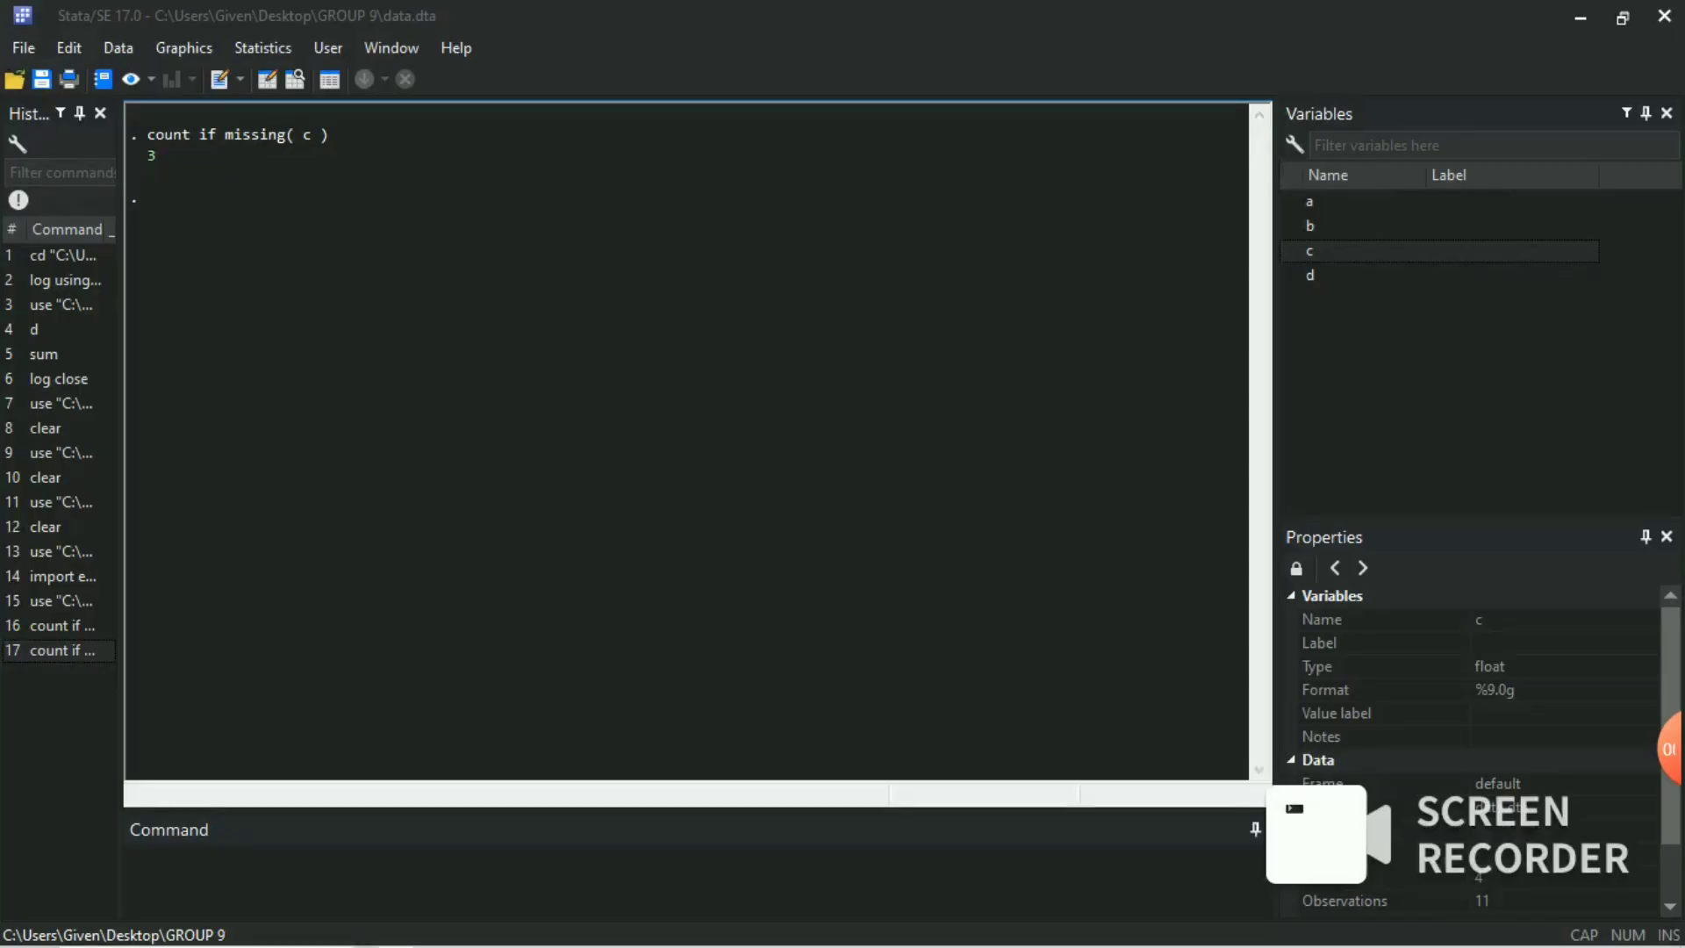
Step: Switch to the browser to check the topic list in the Stata Assignment PDF, and return to Stata
mouse_move(1671, 749)
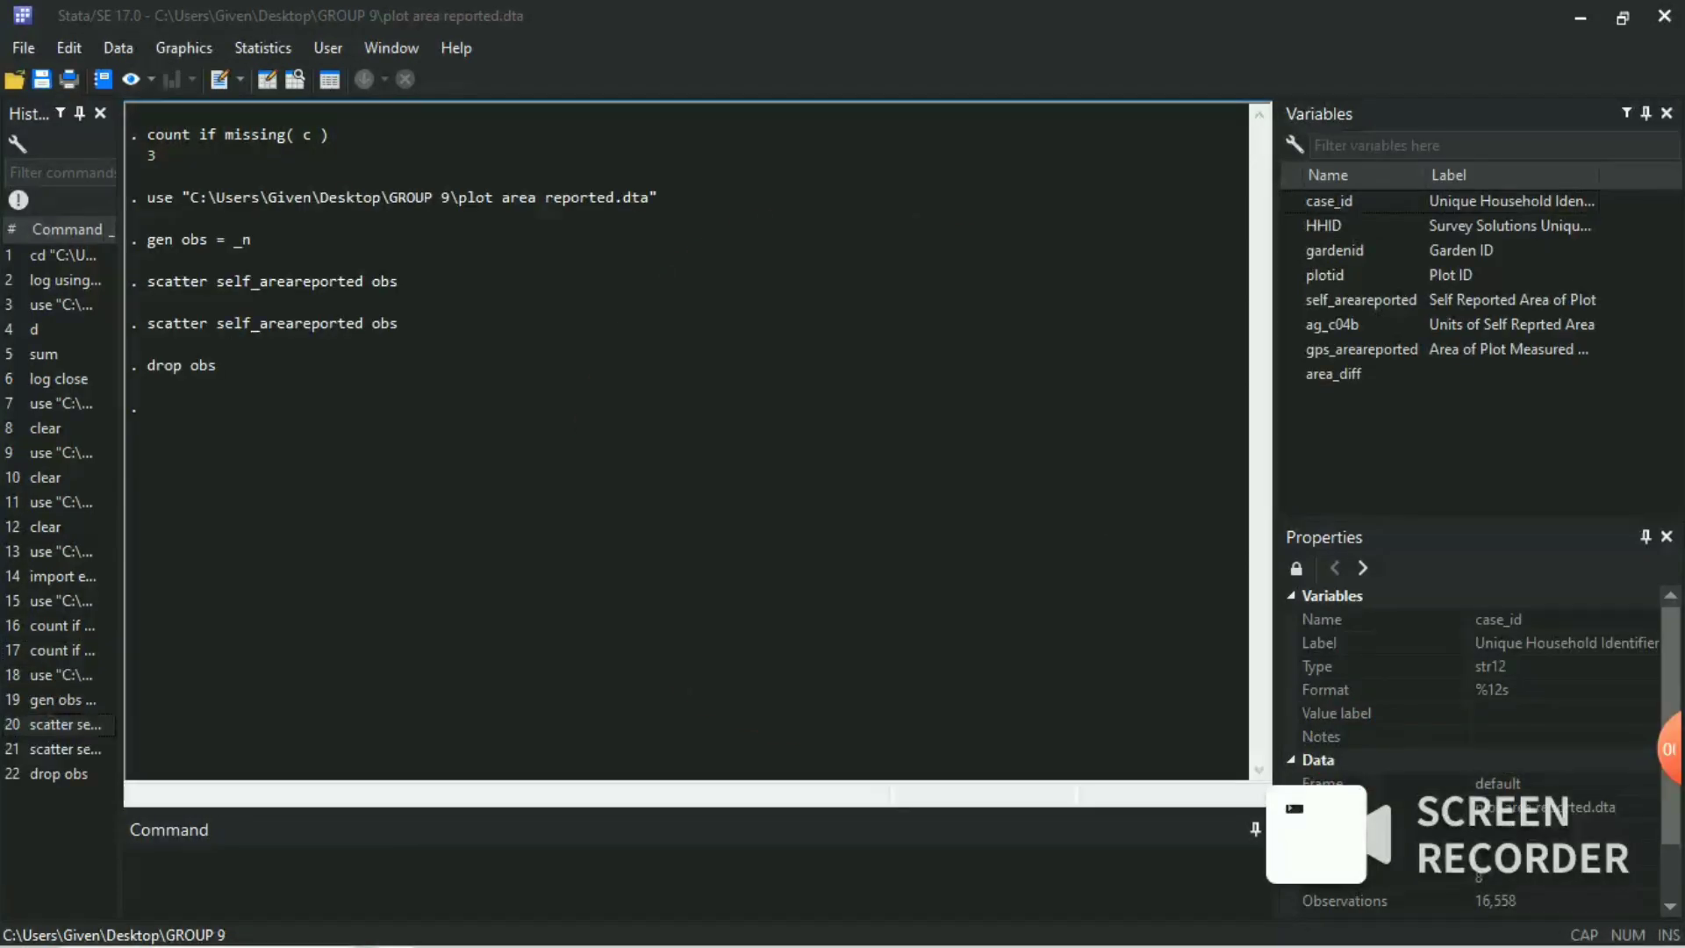
left_click(567, 924)
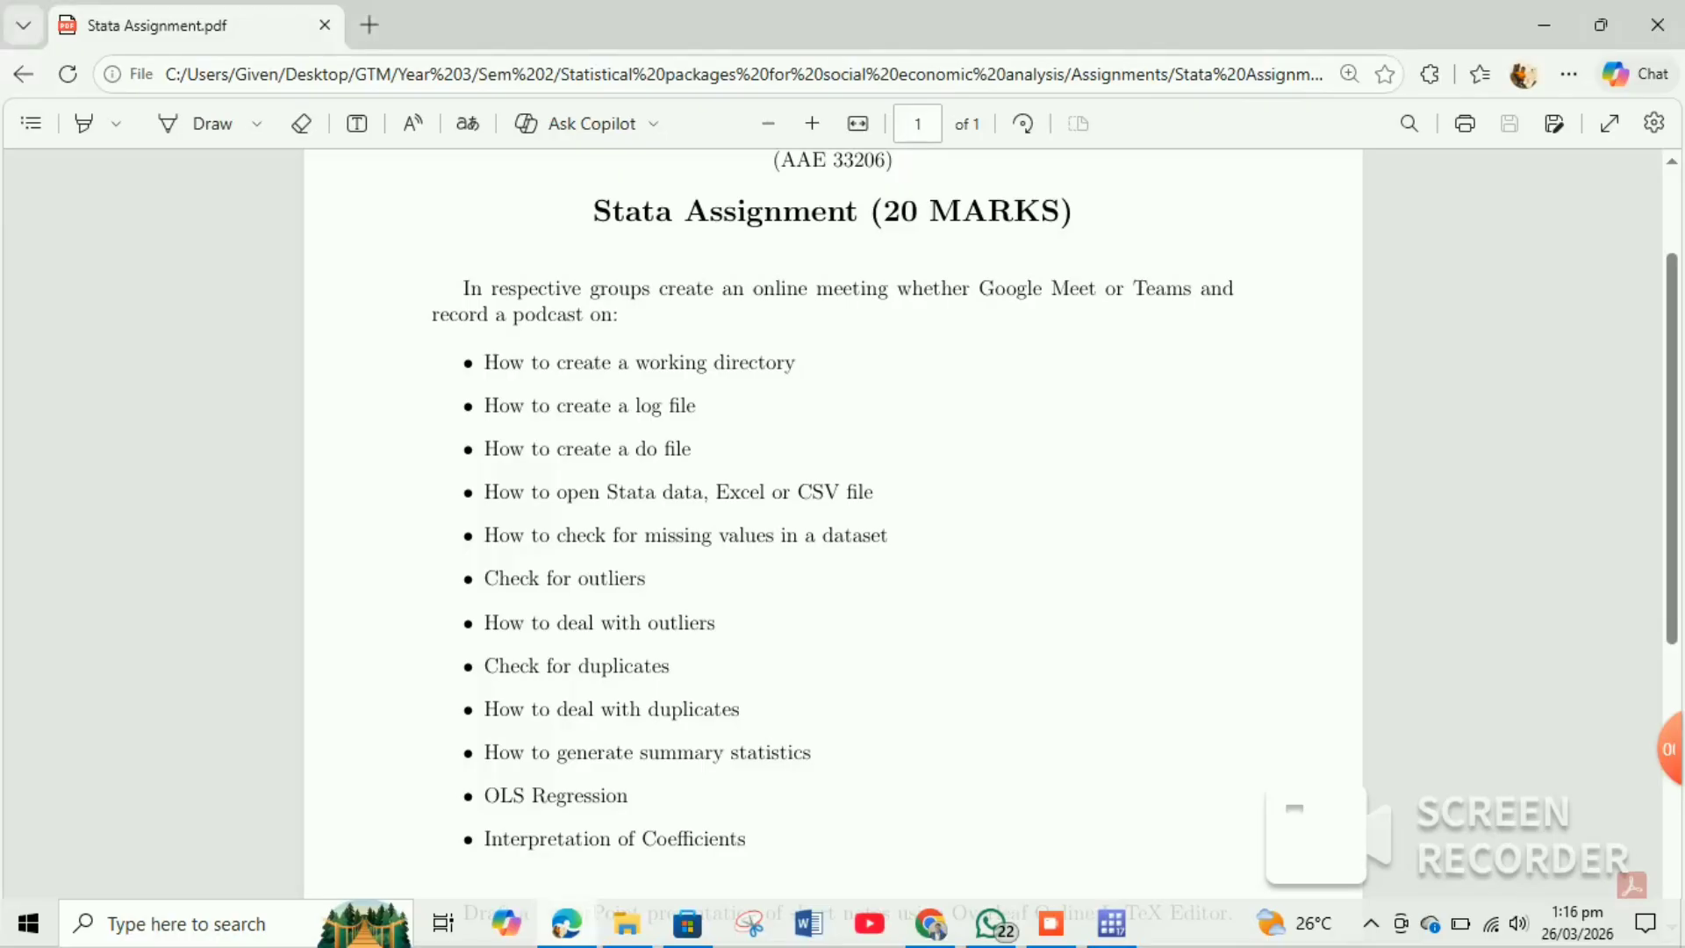
left_click(567, 924)
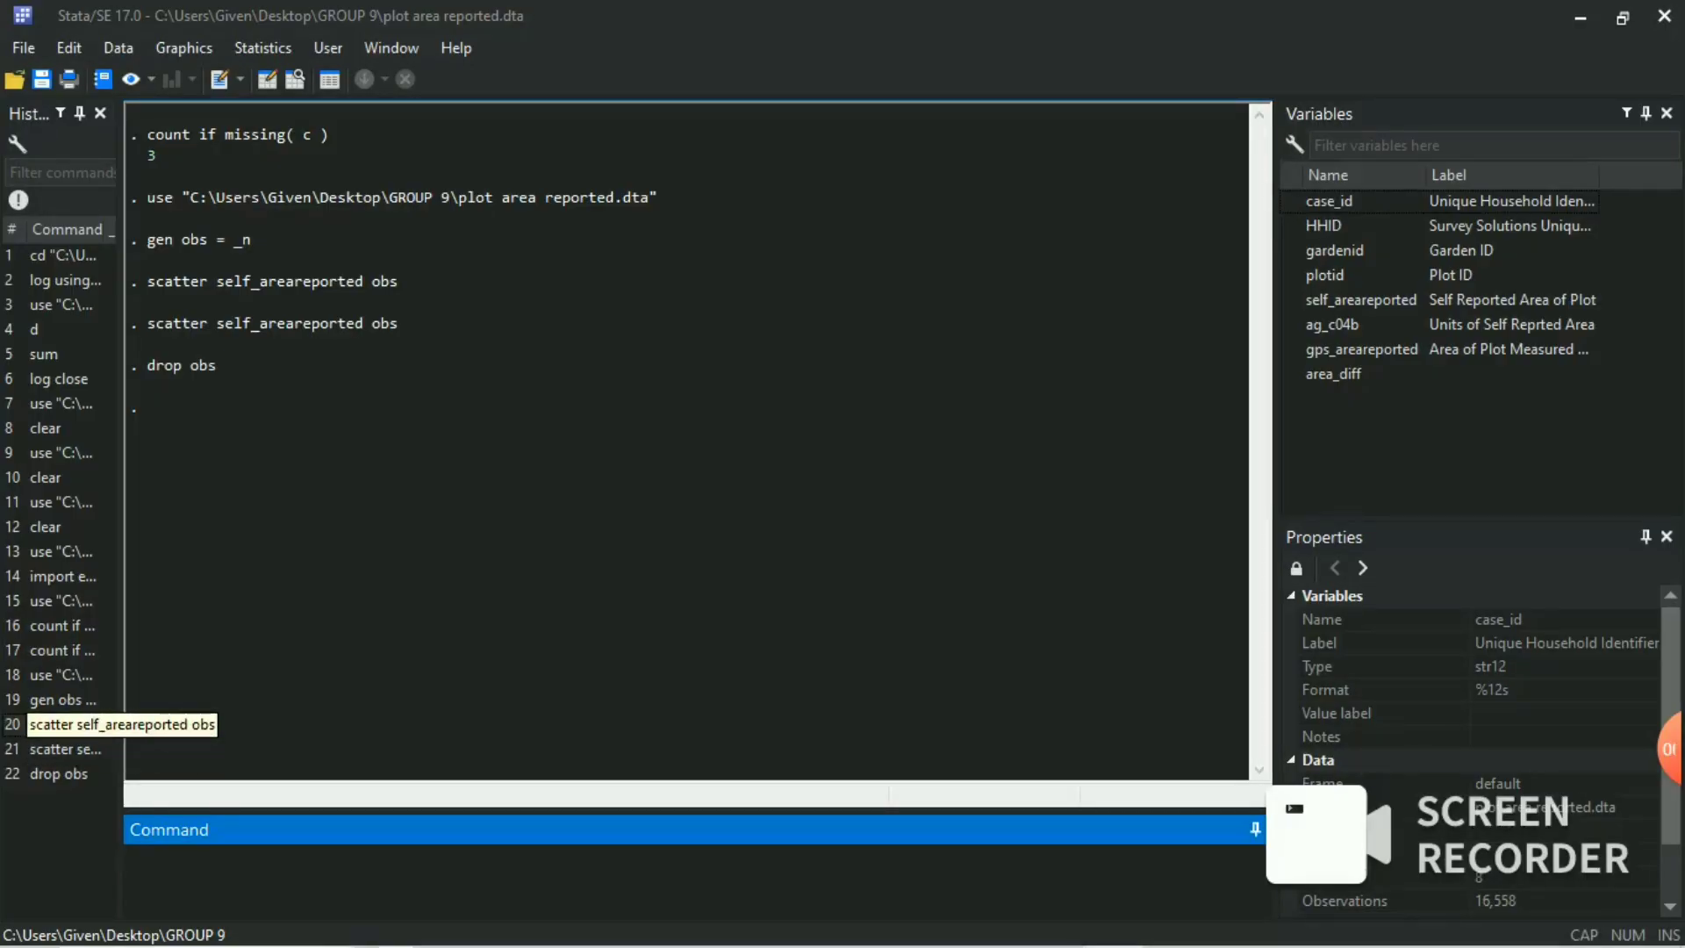
Step: Generate an observation number variable by rerunning the earlier command gen obs = _n
left_click(61, 700)
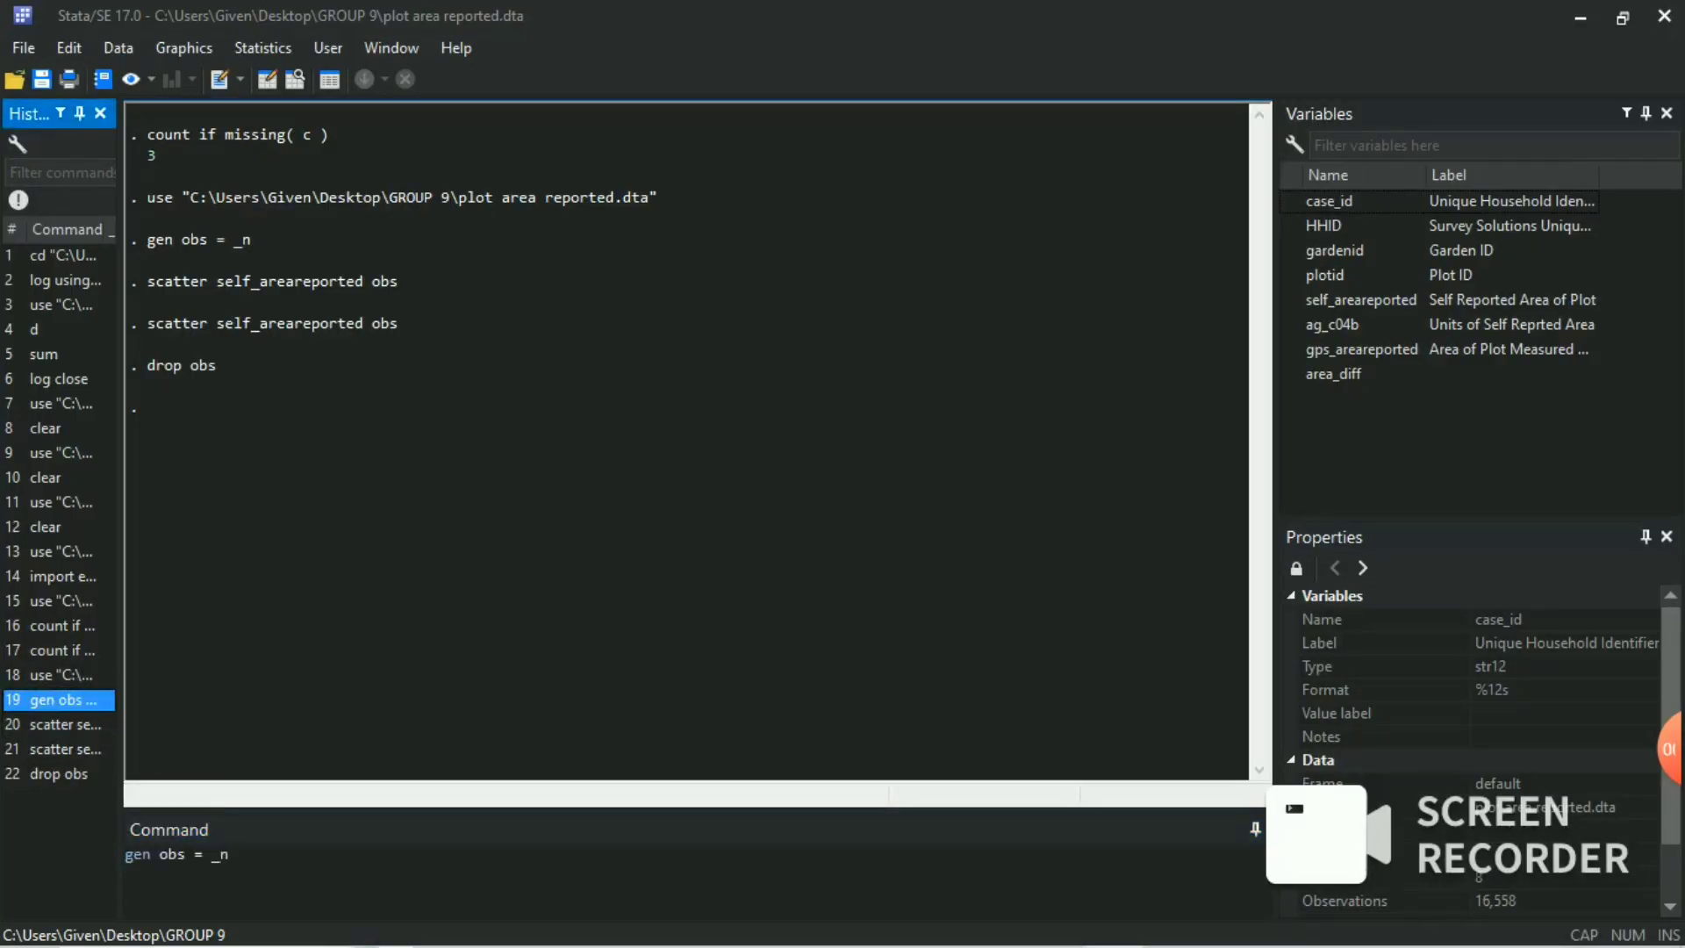
left_click(230, 855)
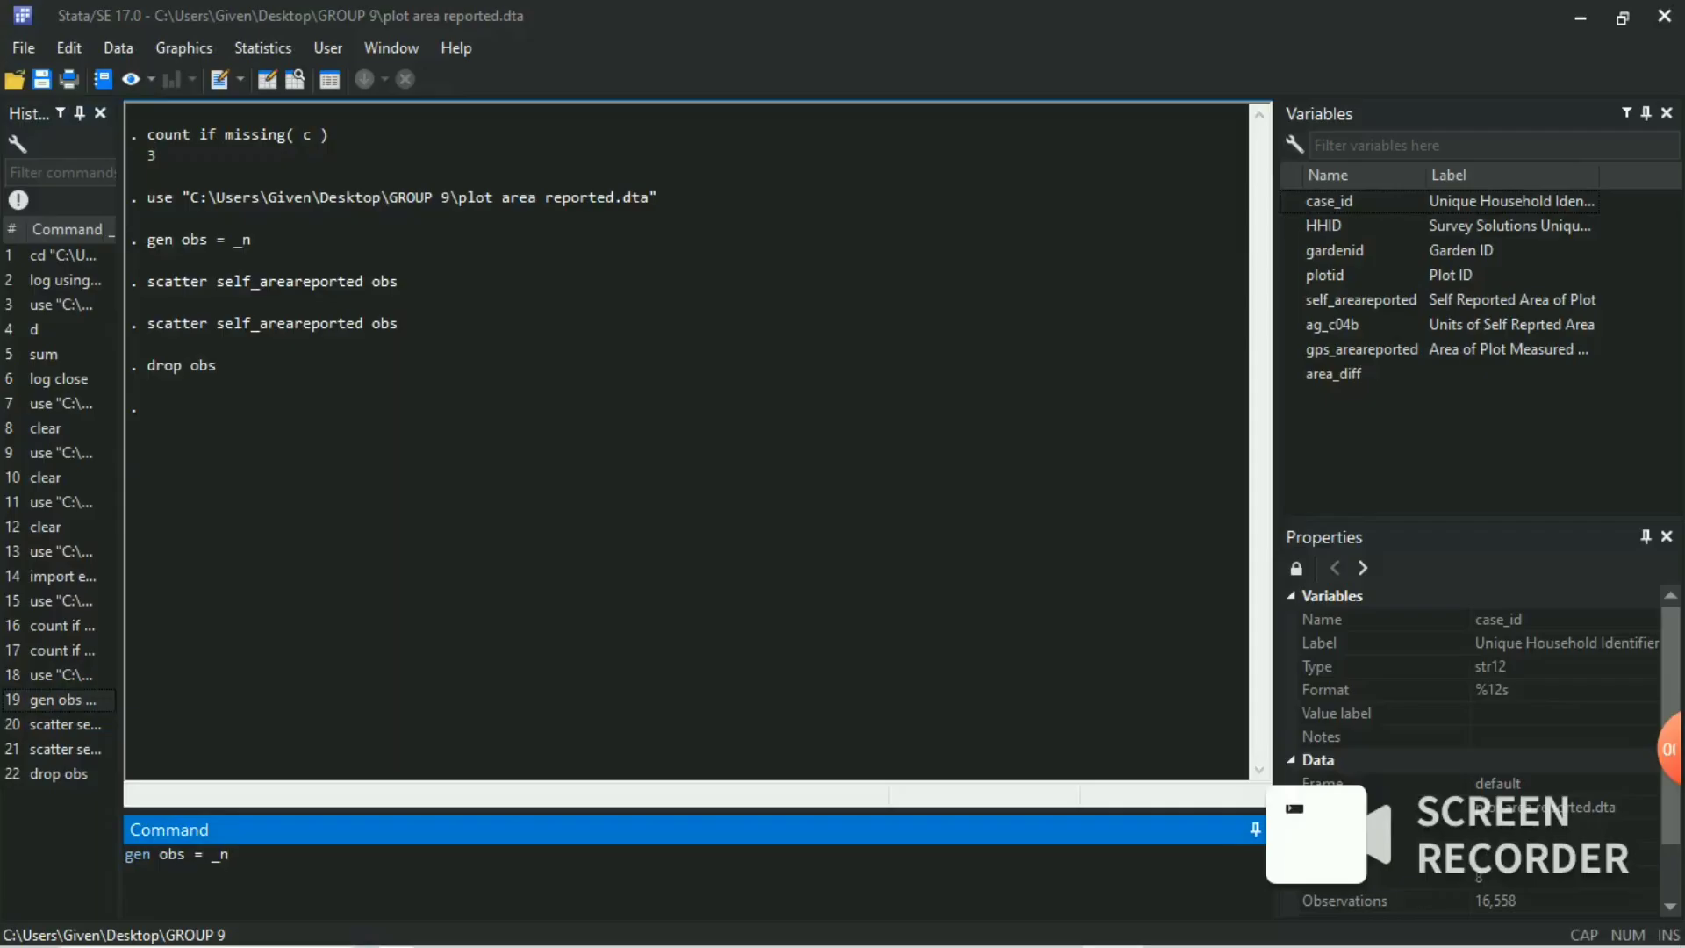
key("Return")
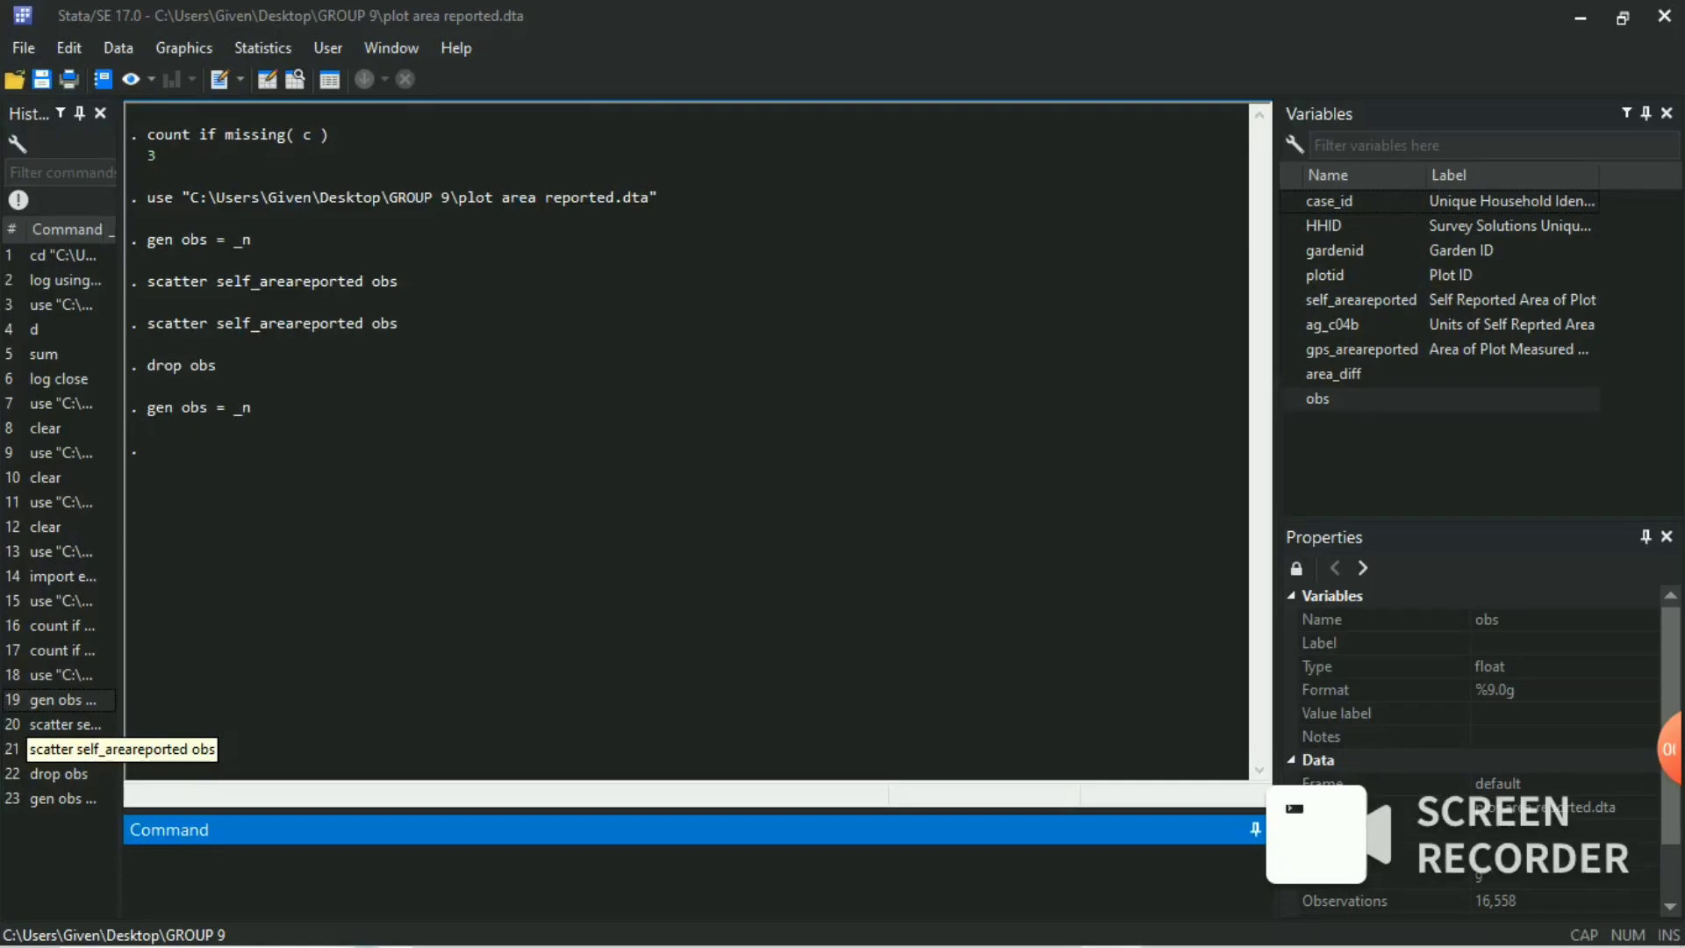
Step: Rerun scatter self_areareported obs to check for outliers, moving the graph window aside and bringing it back into view
left_click(65, 750)
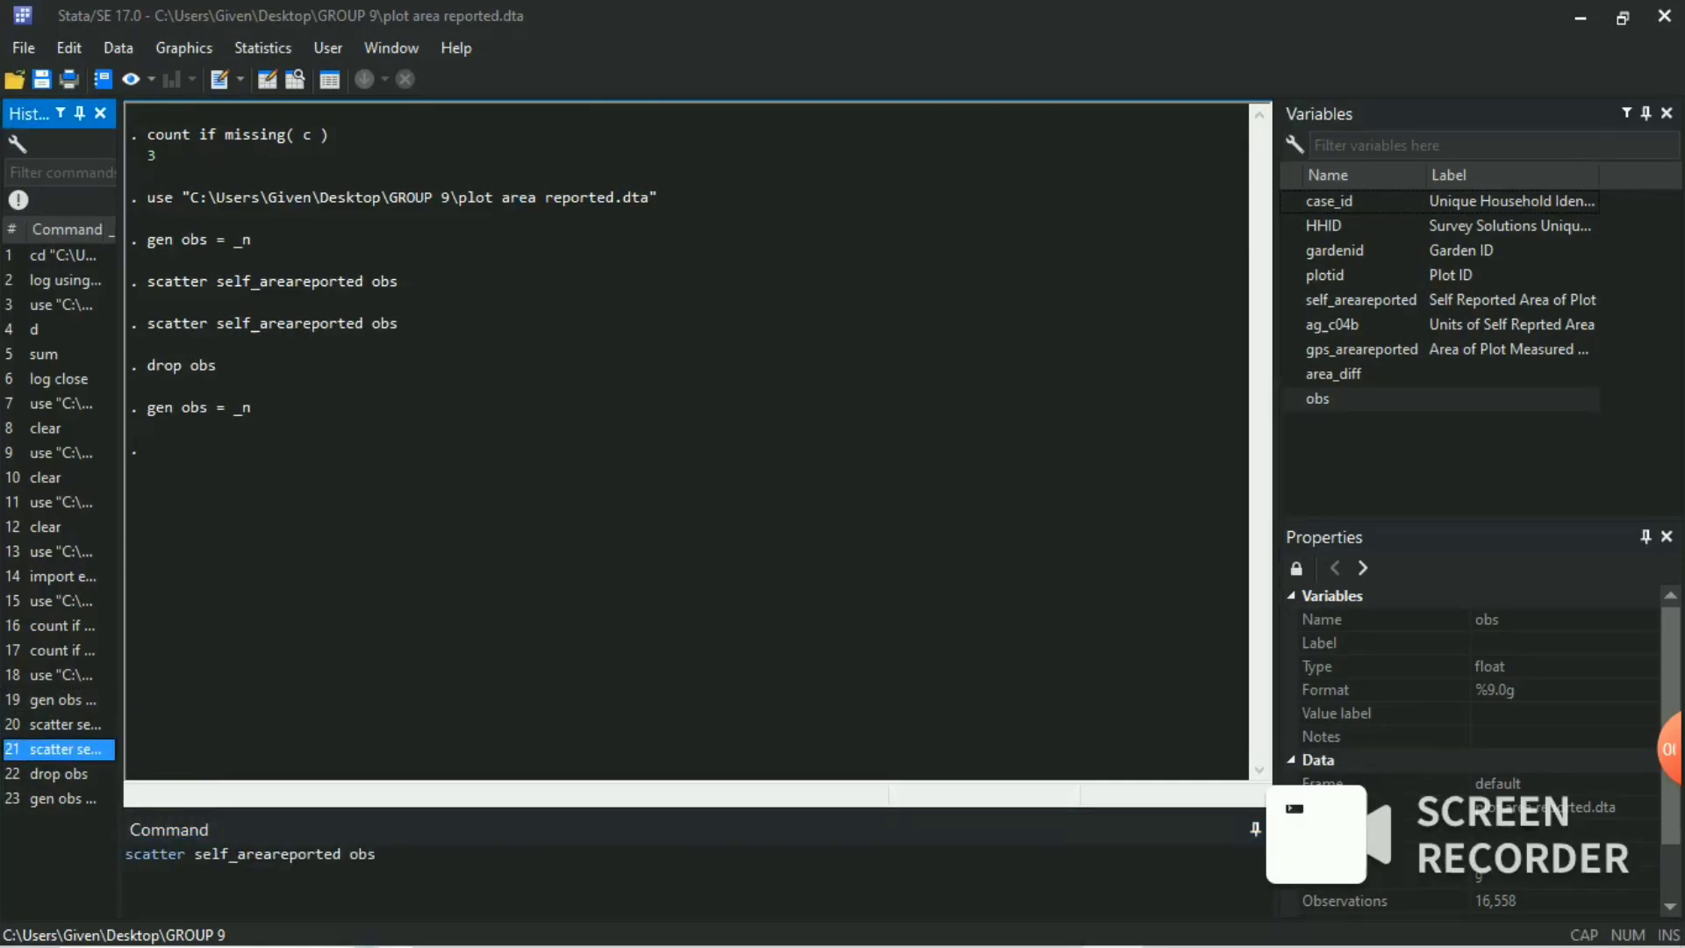
key("Return")
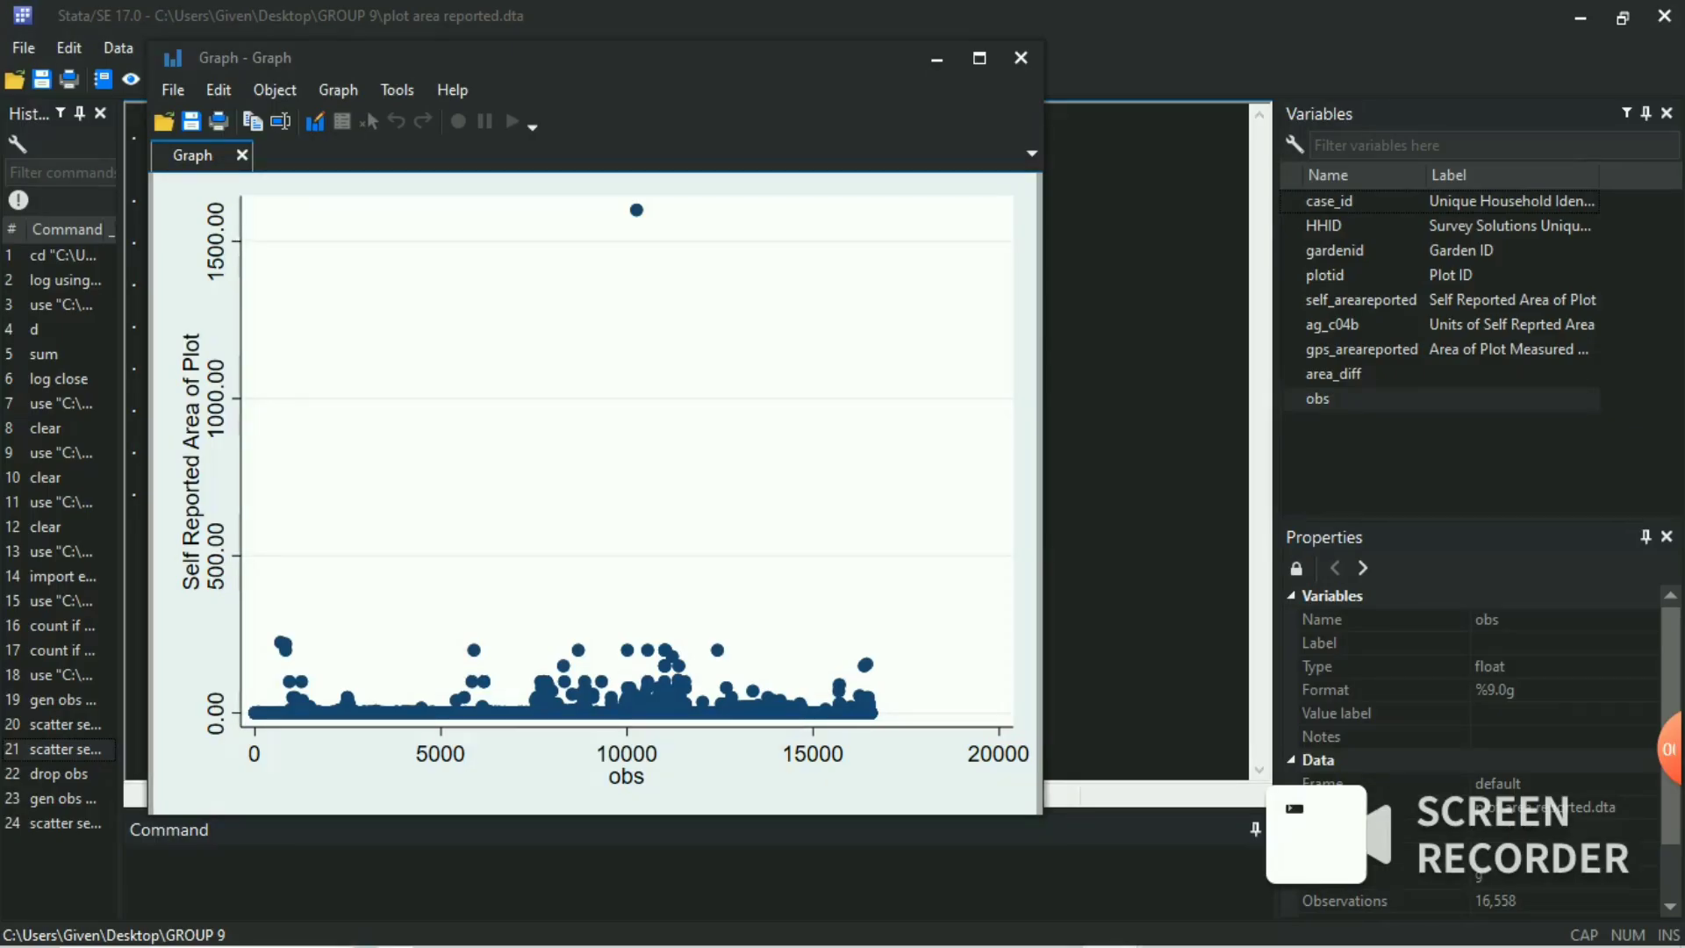
mouse_move(1671, 748)
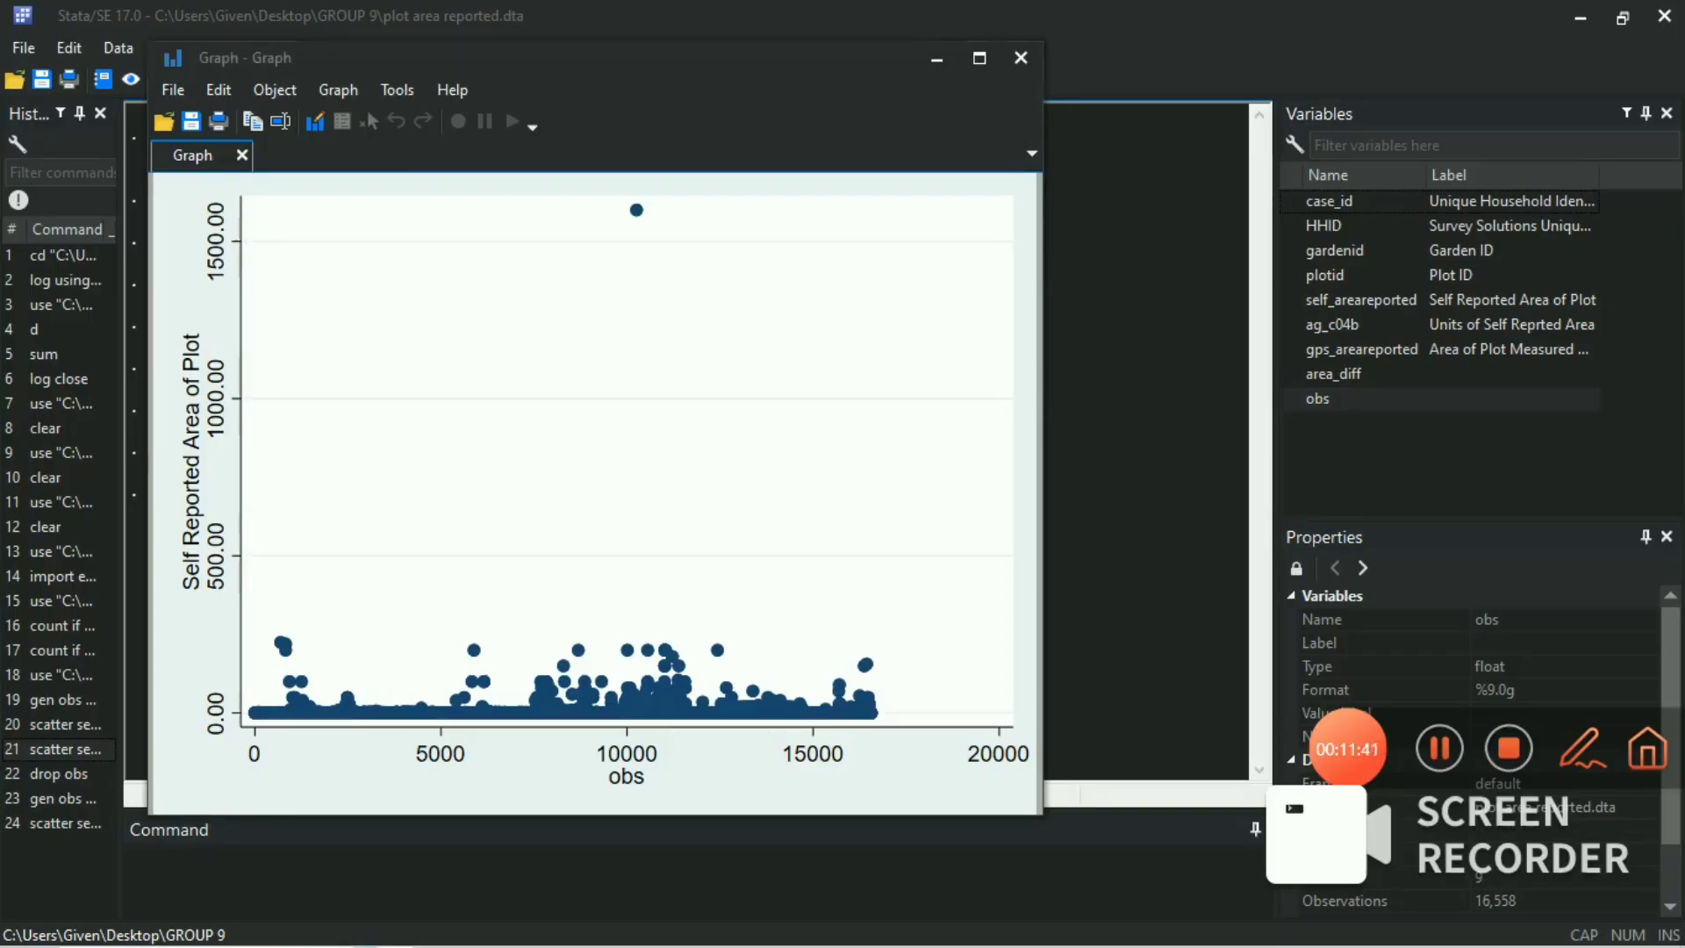
left_click_drag(727, 73, 790, 90)
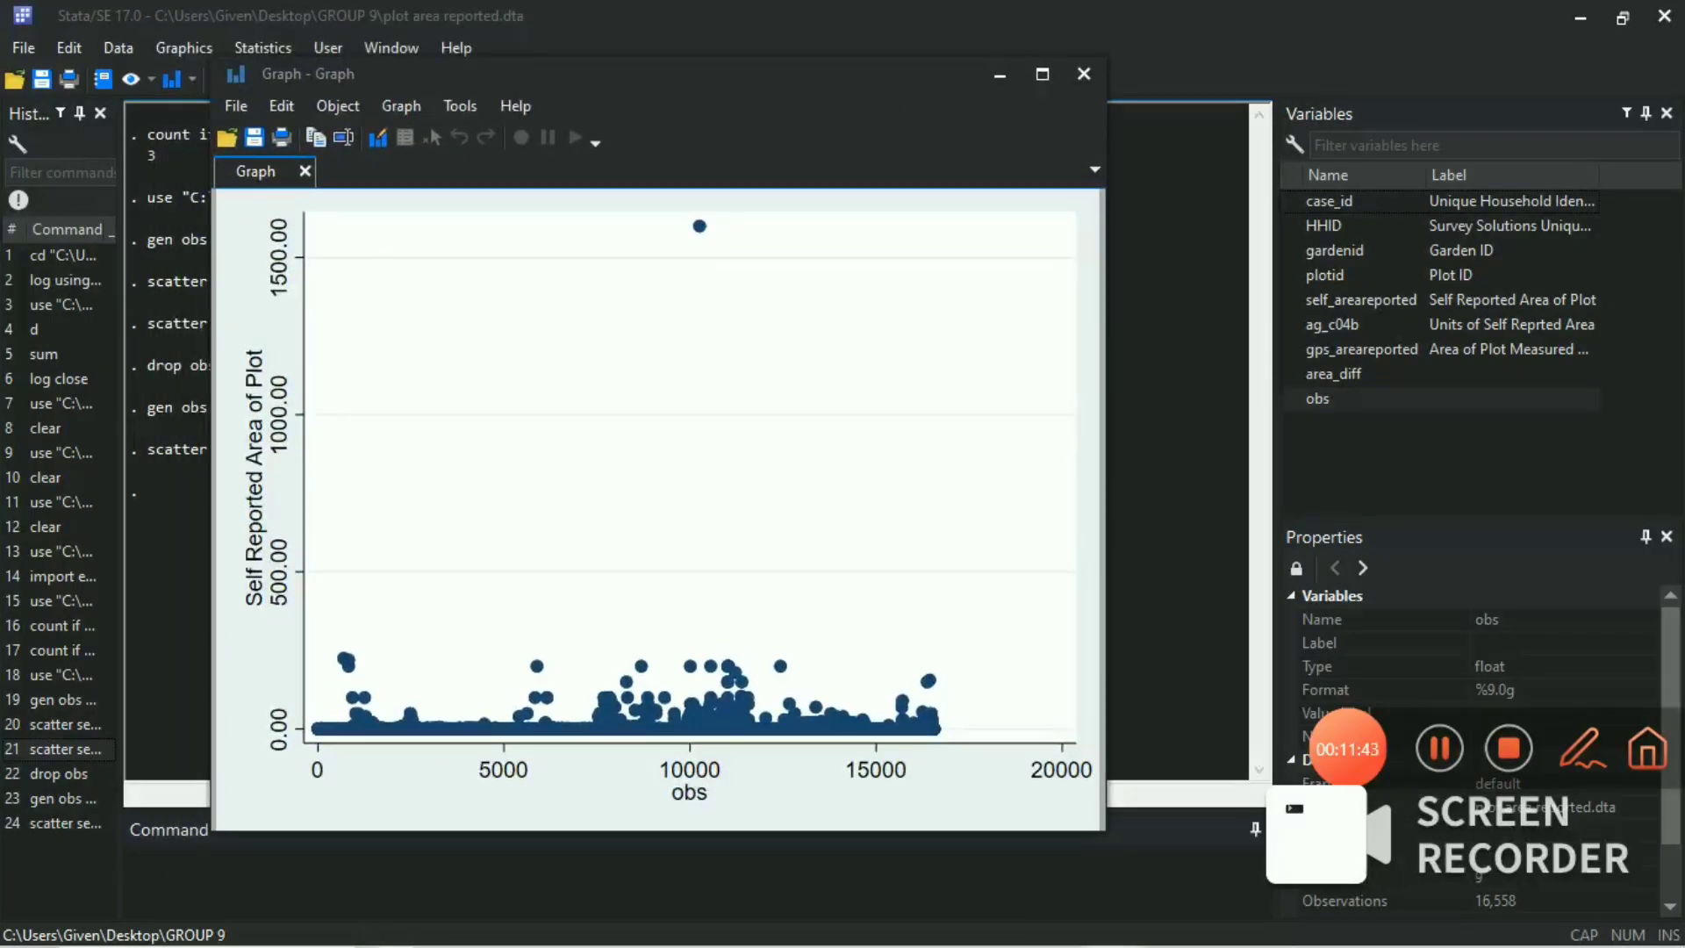
left_click(658, 874)
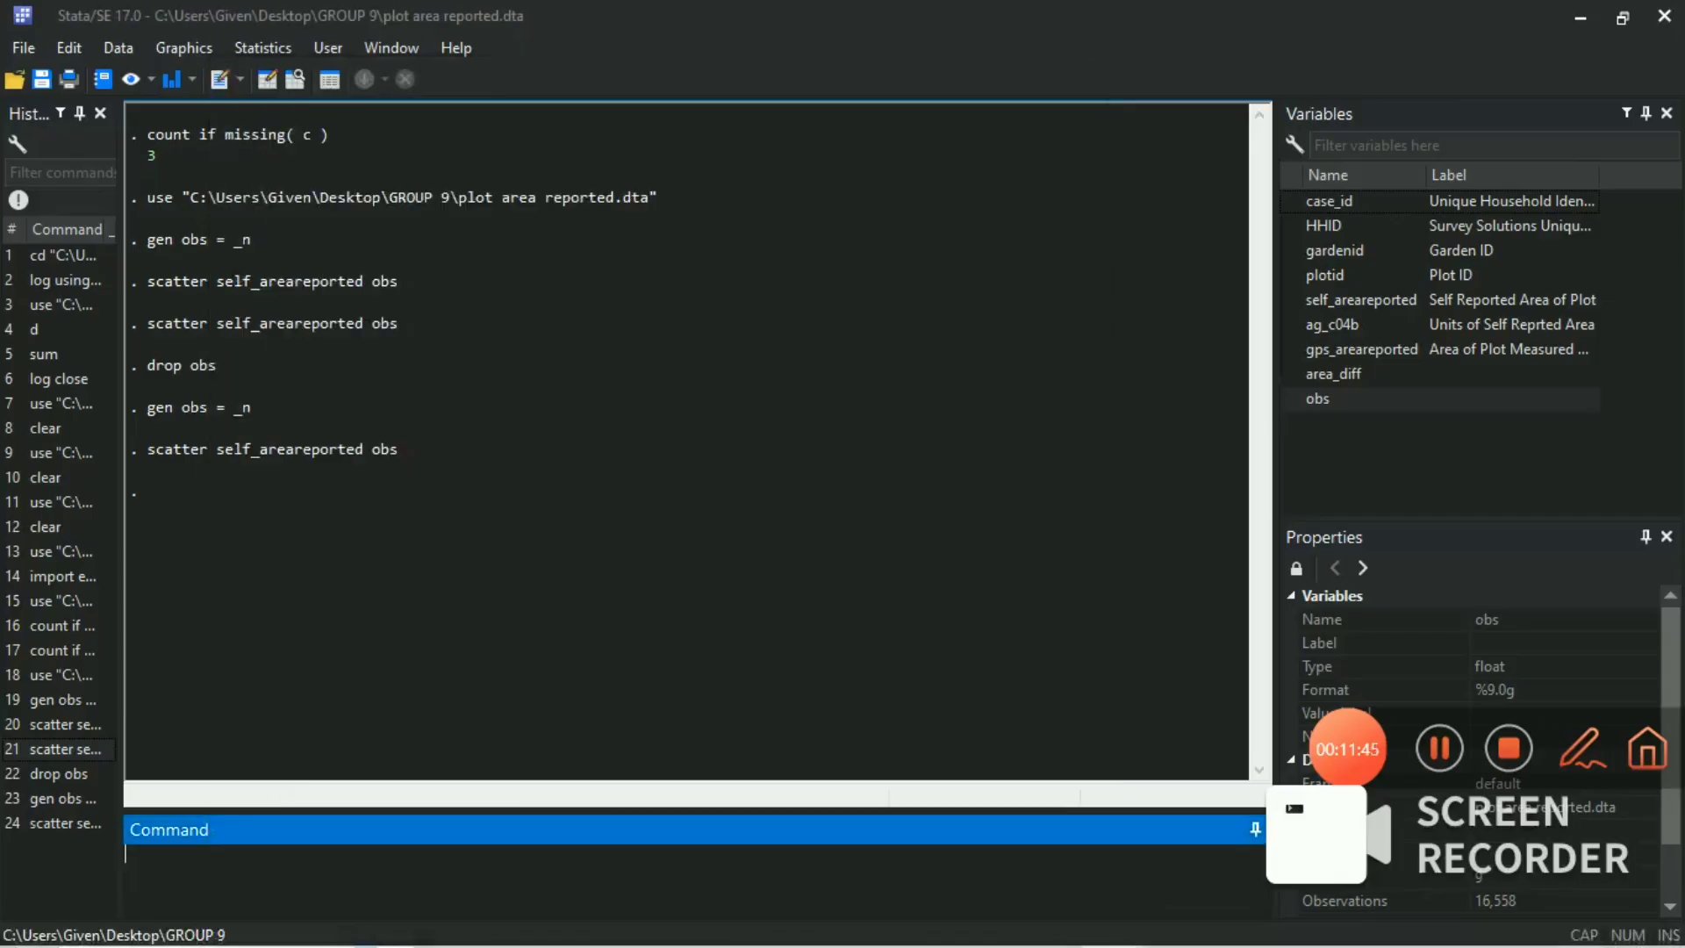
mouse_move(1111, 923)
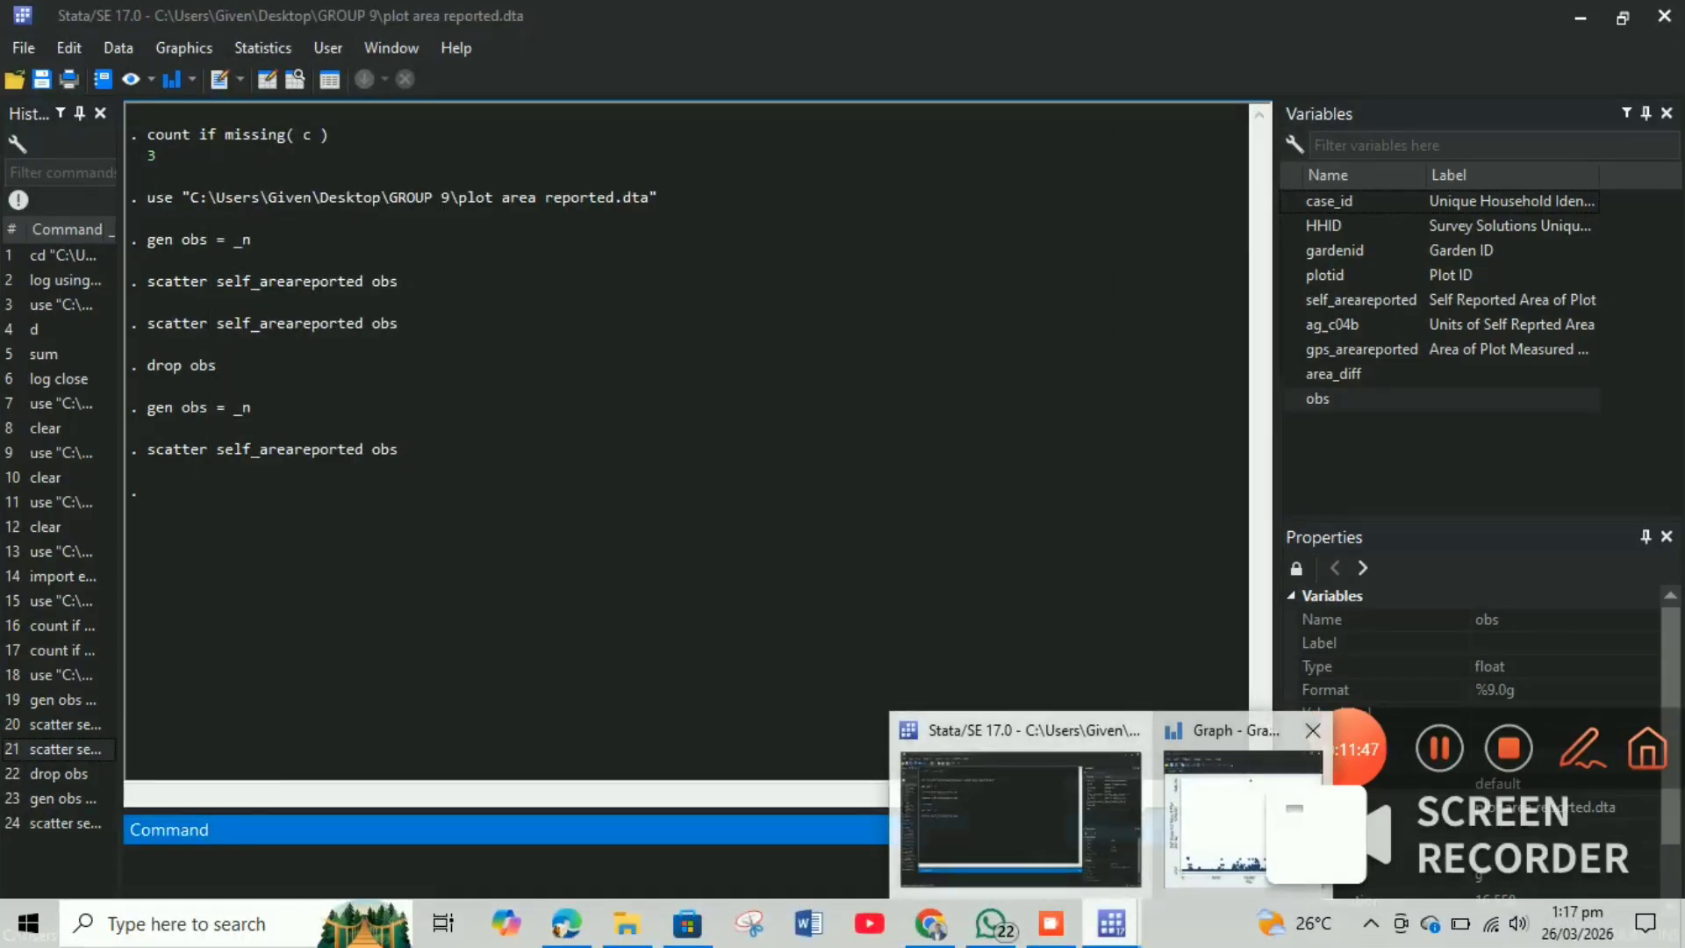
left_click(1260, 795)
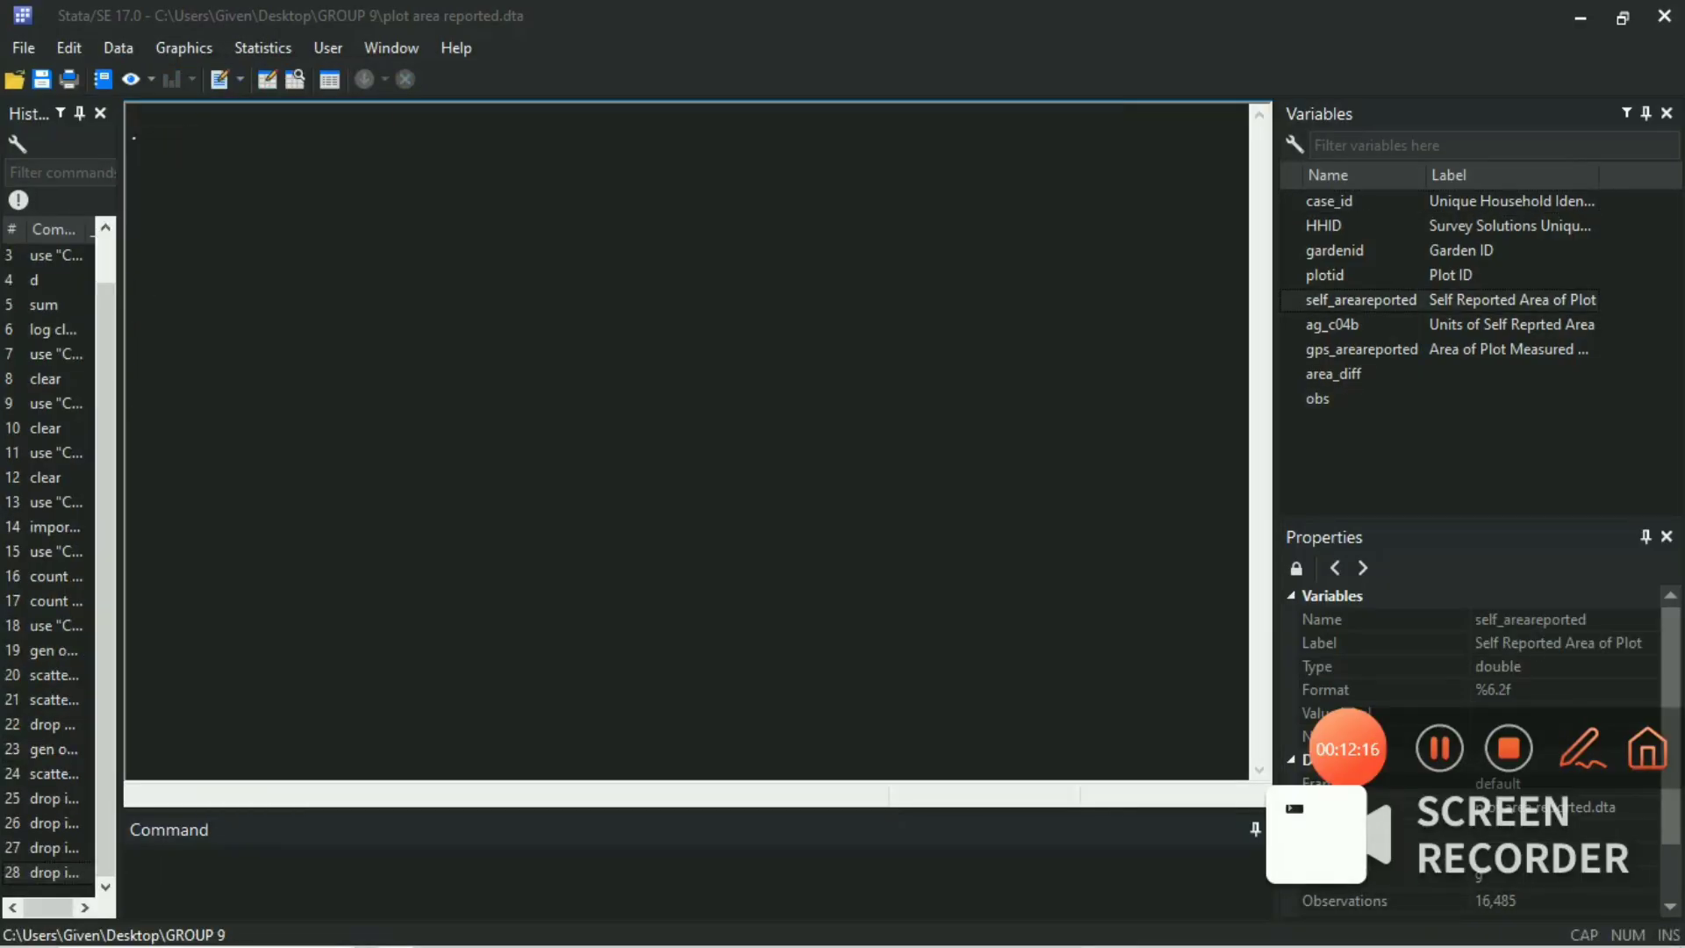
Step: Drop the observations whose self_areareported exceeds 1000 by running drop if self_areareported > 1000
left_click(128, 855)
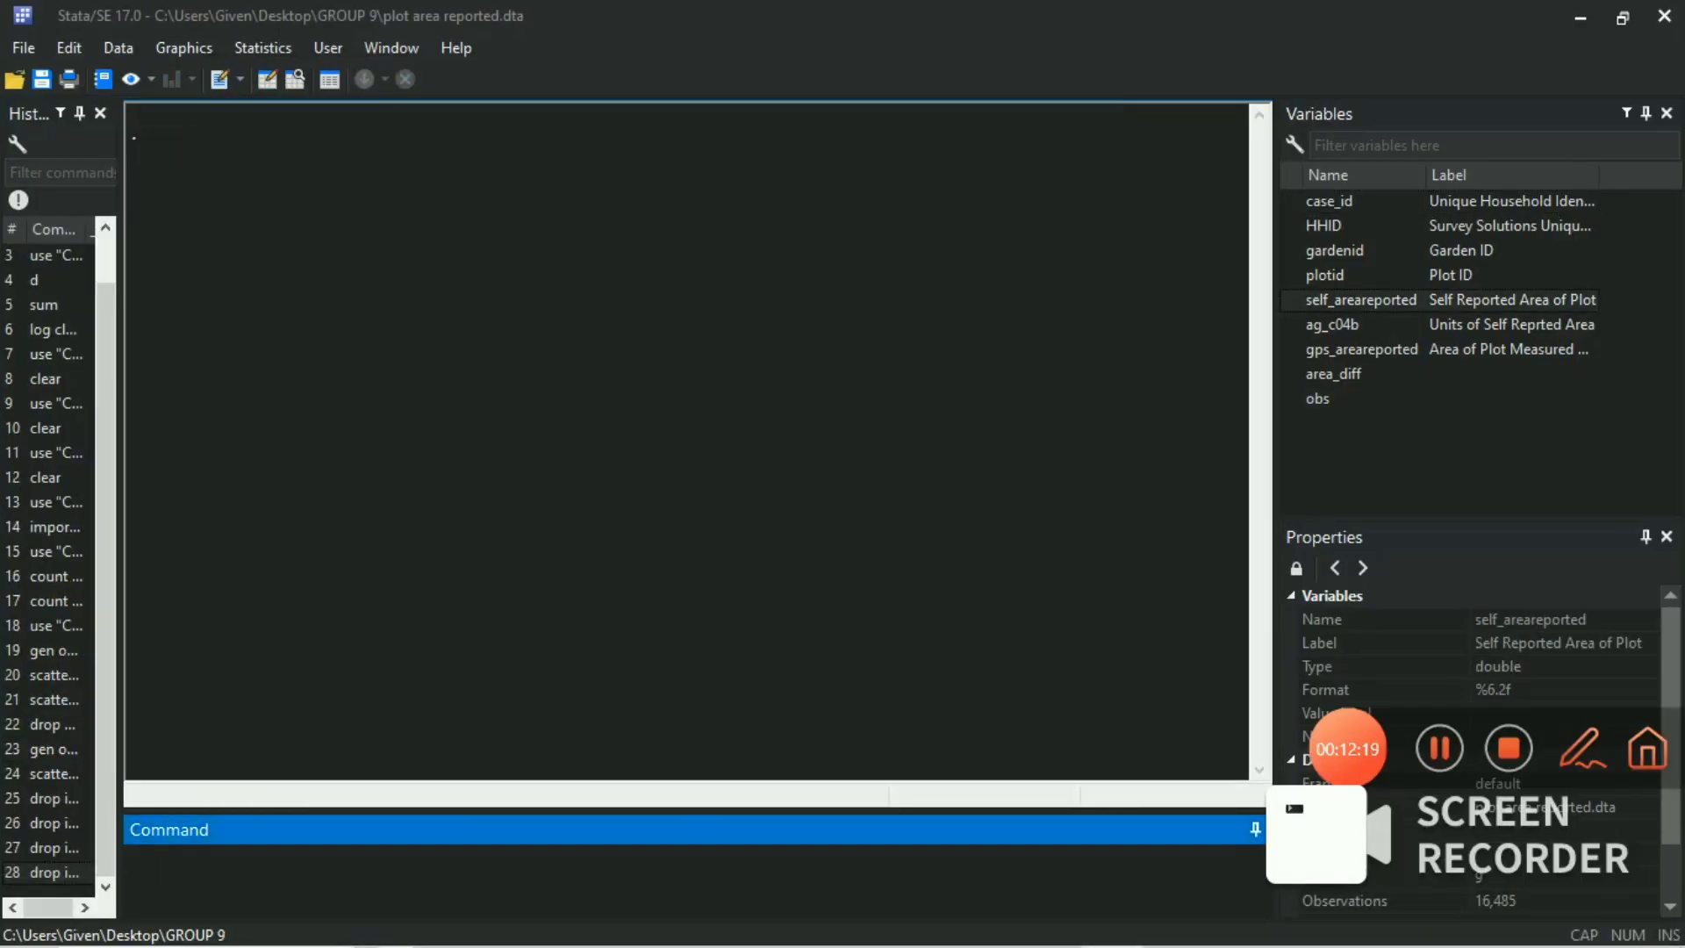
type("drop if")
double_click(1290, 300)
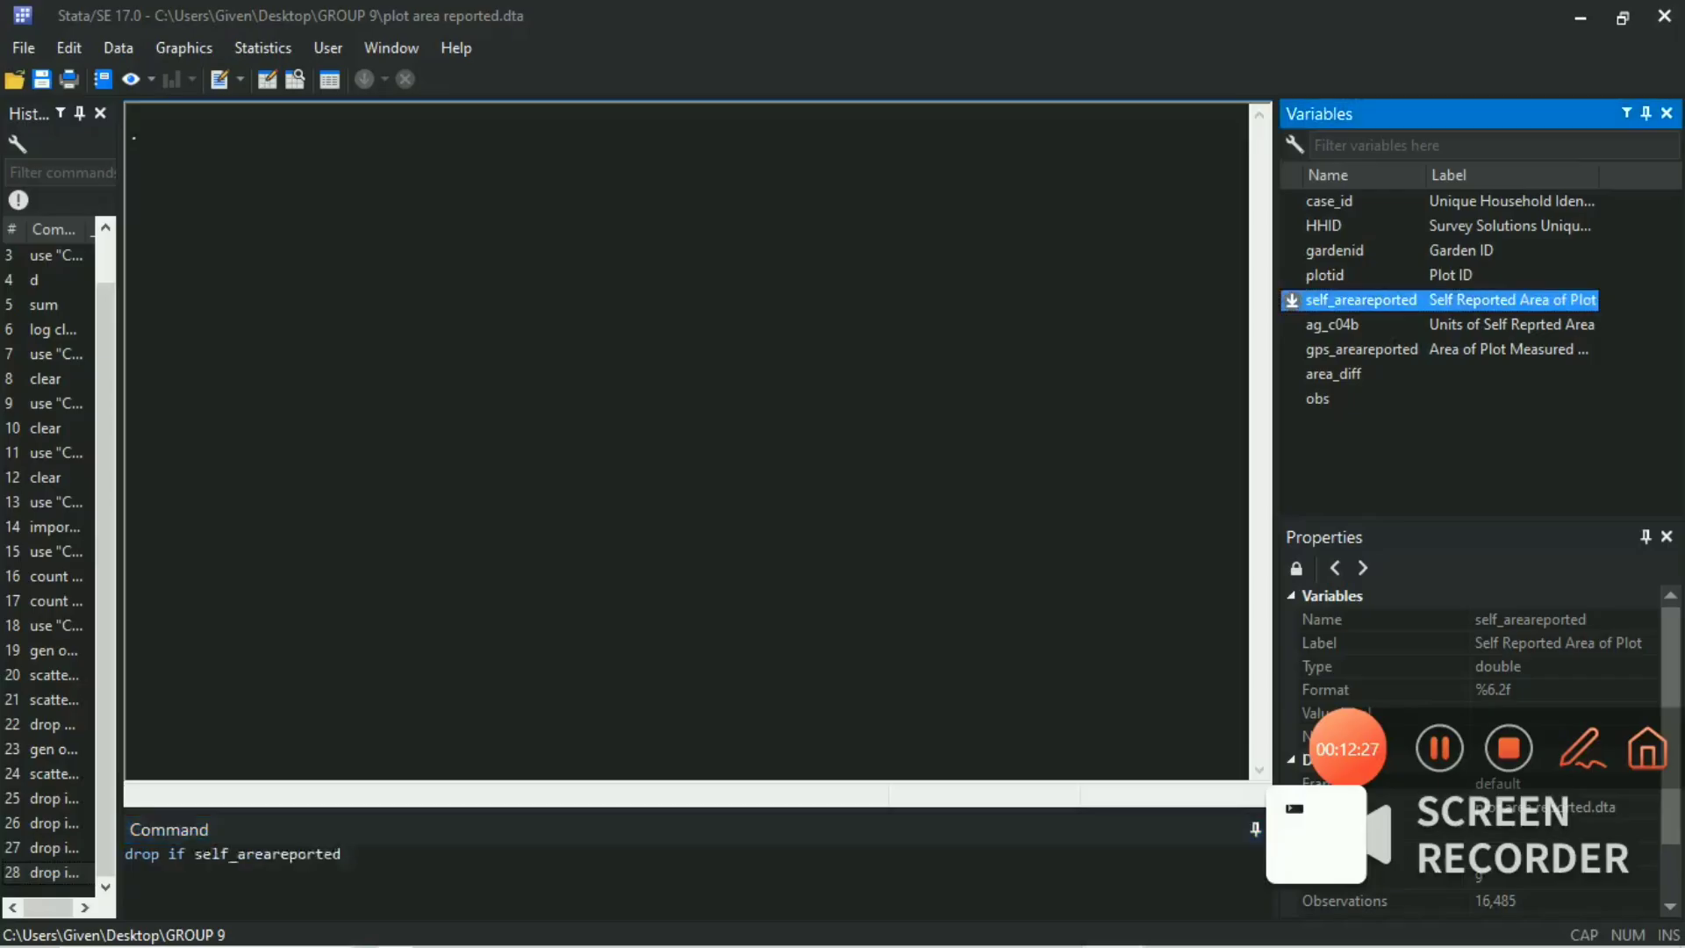
left_click(343, 854)
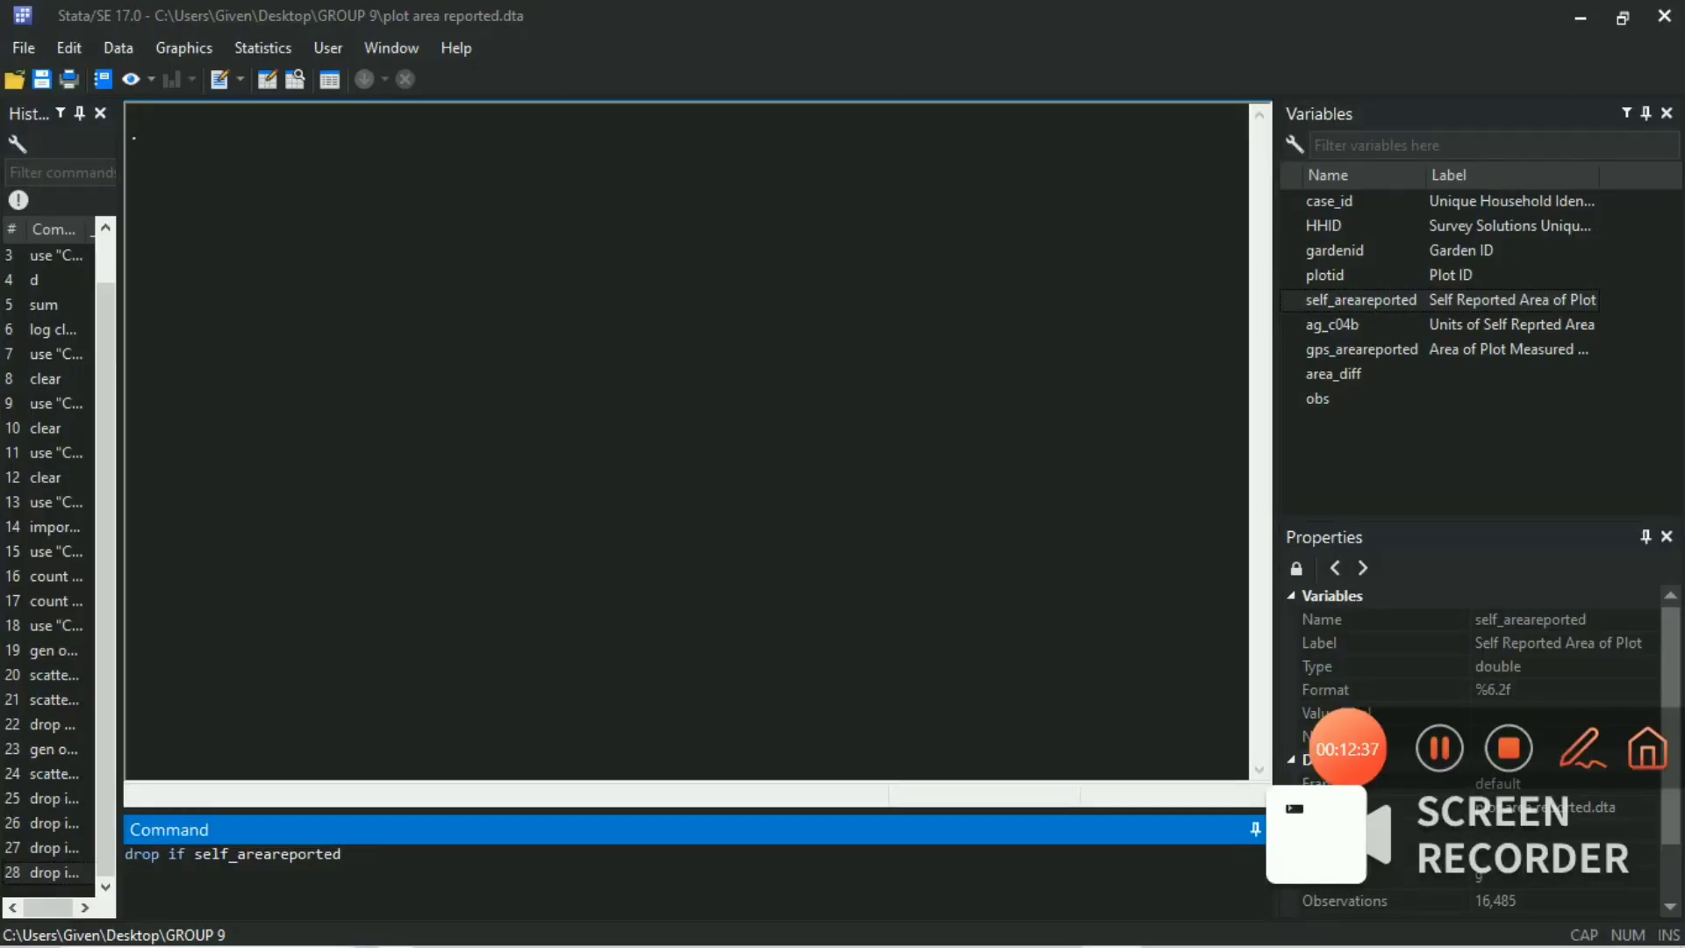
type(">")
type("1000")
key("Return")
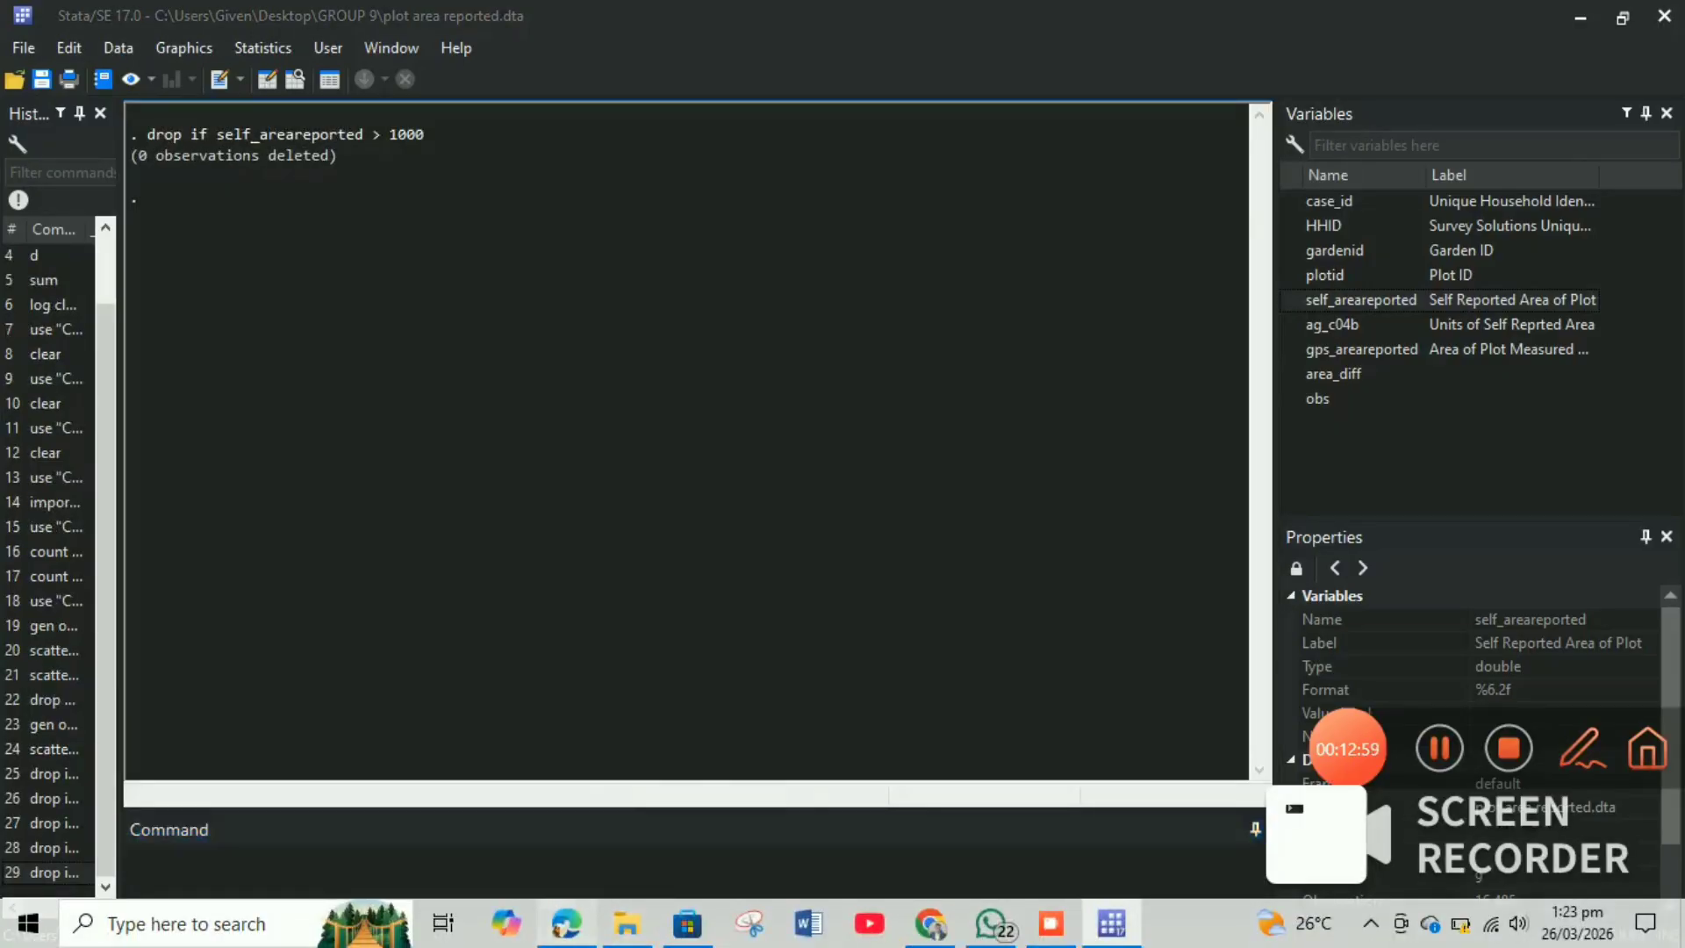
Step: Report duplicates with the command duplicates report self_areareported, and review the table of copies, observations and surplus
left_click(566, 921)
left_click(566, 921)
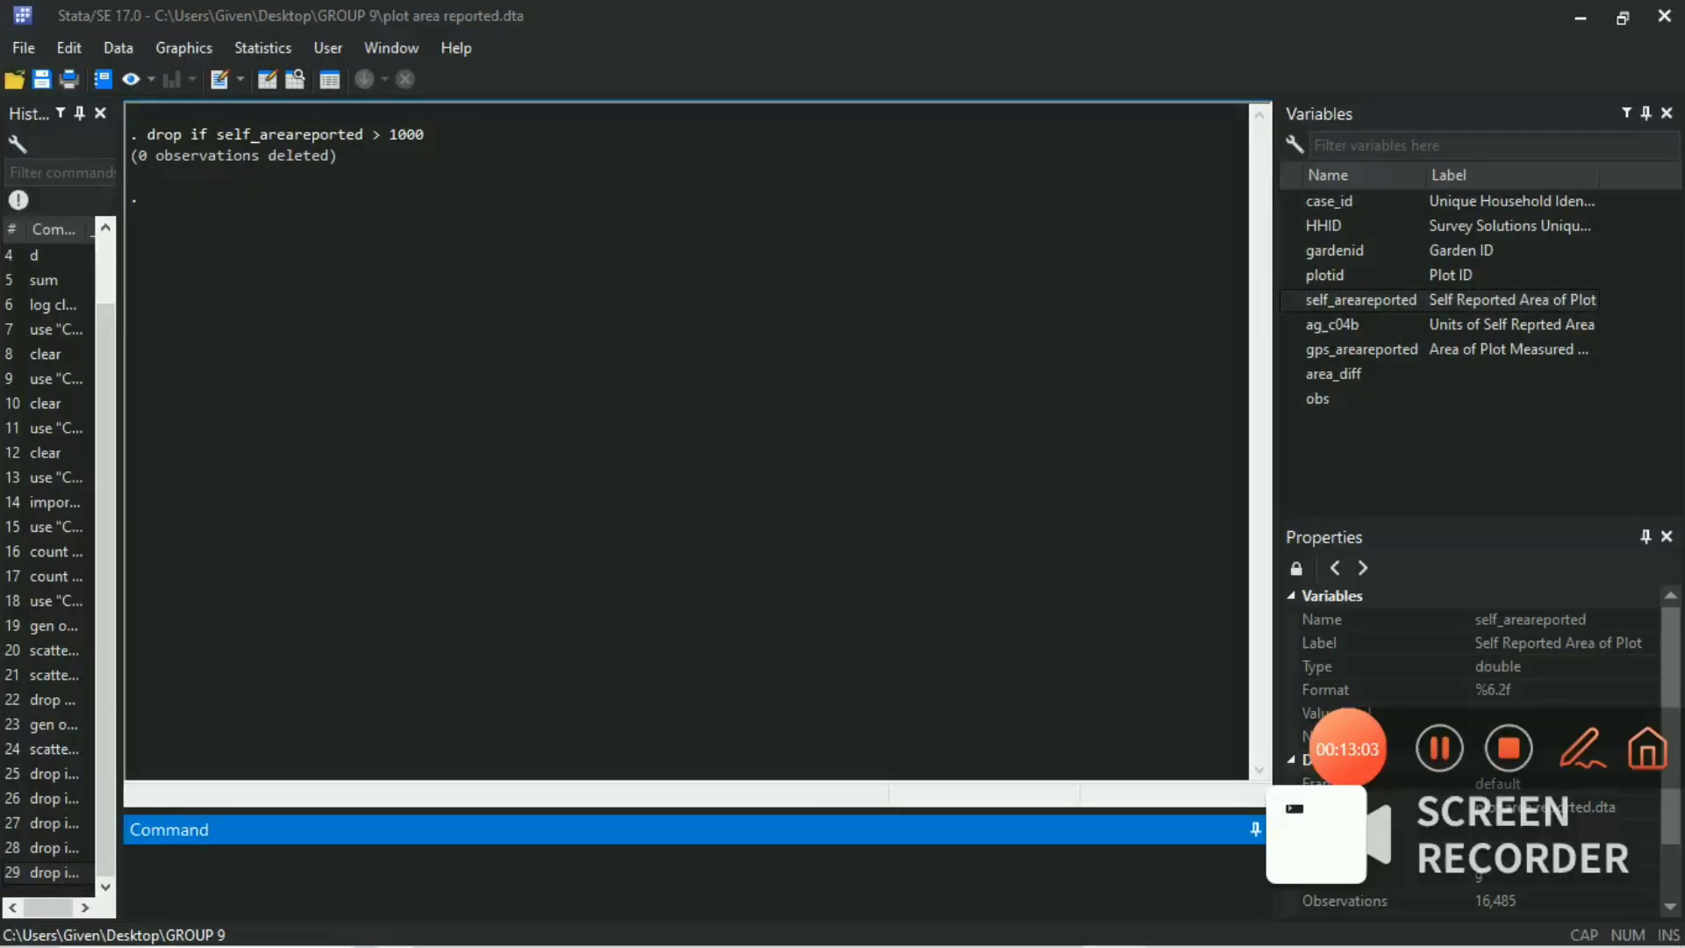
type("duplicates report")
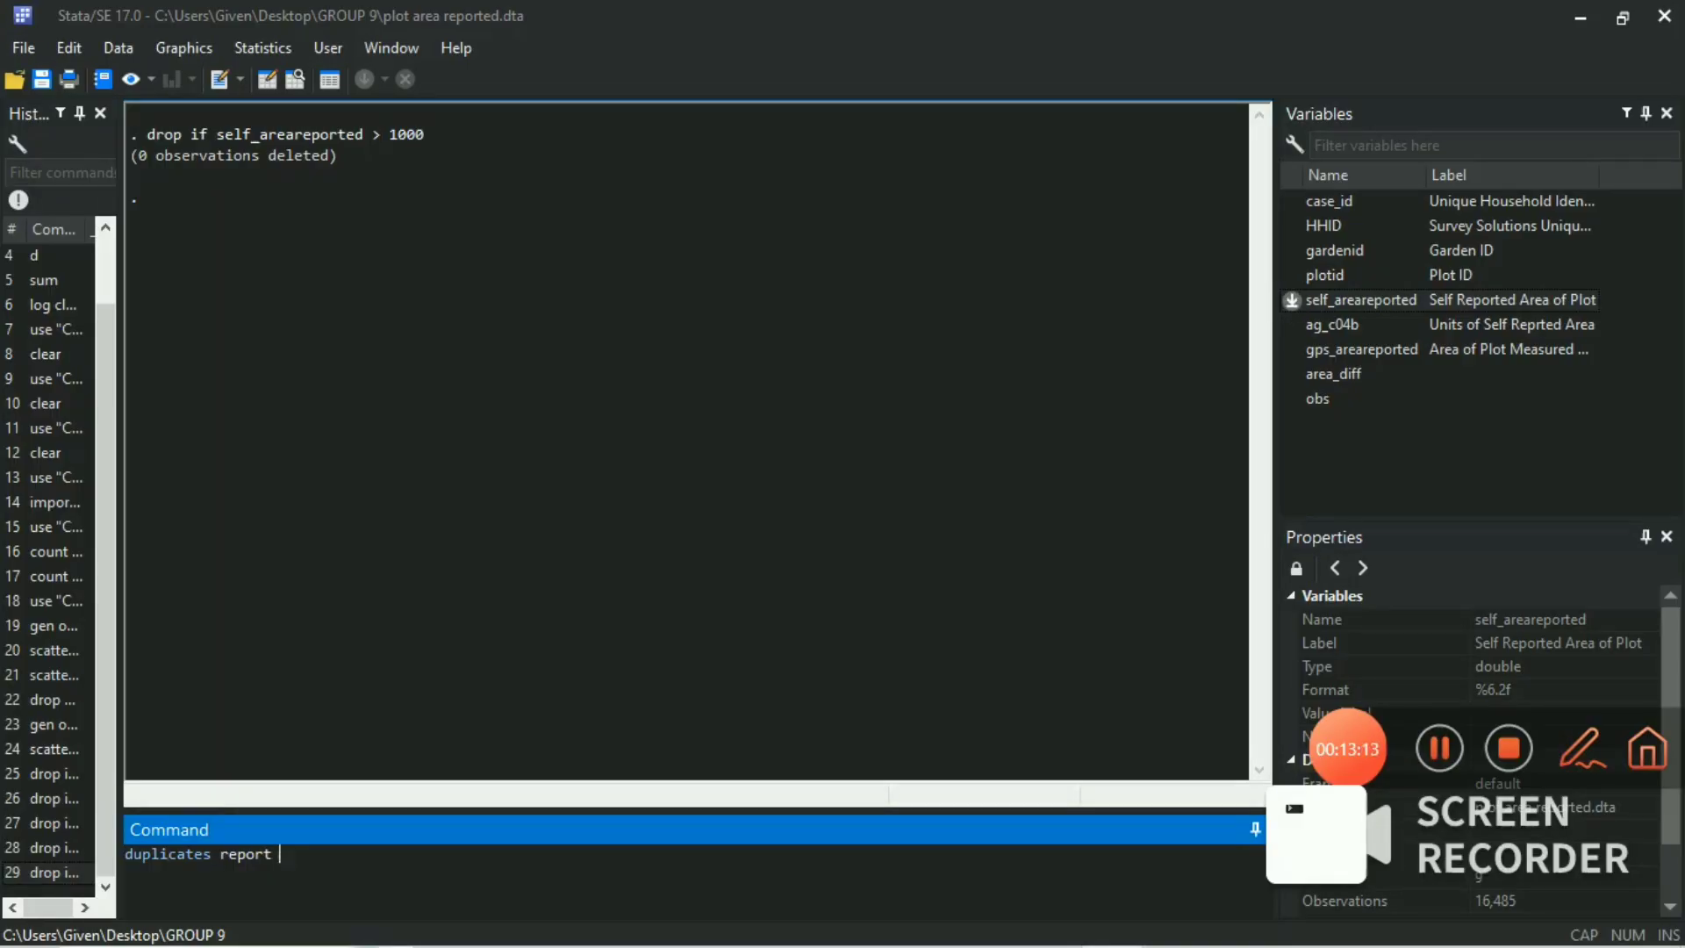
left_click(1292, 300)
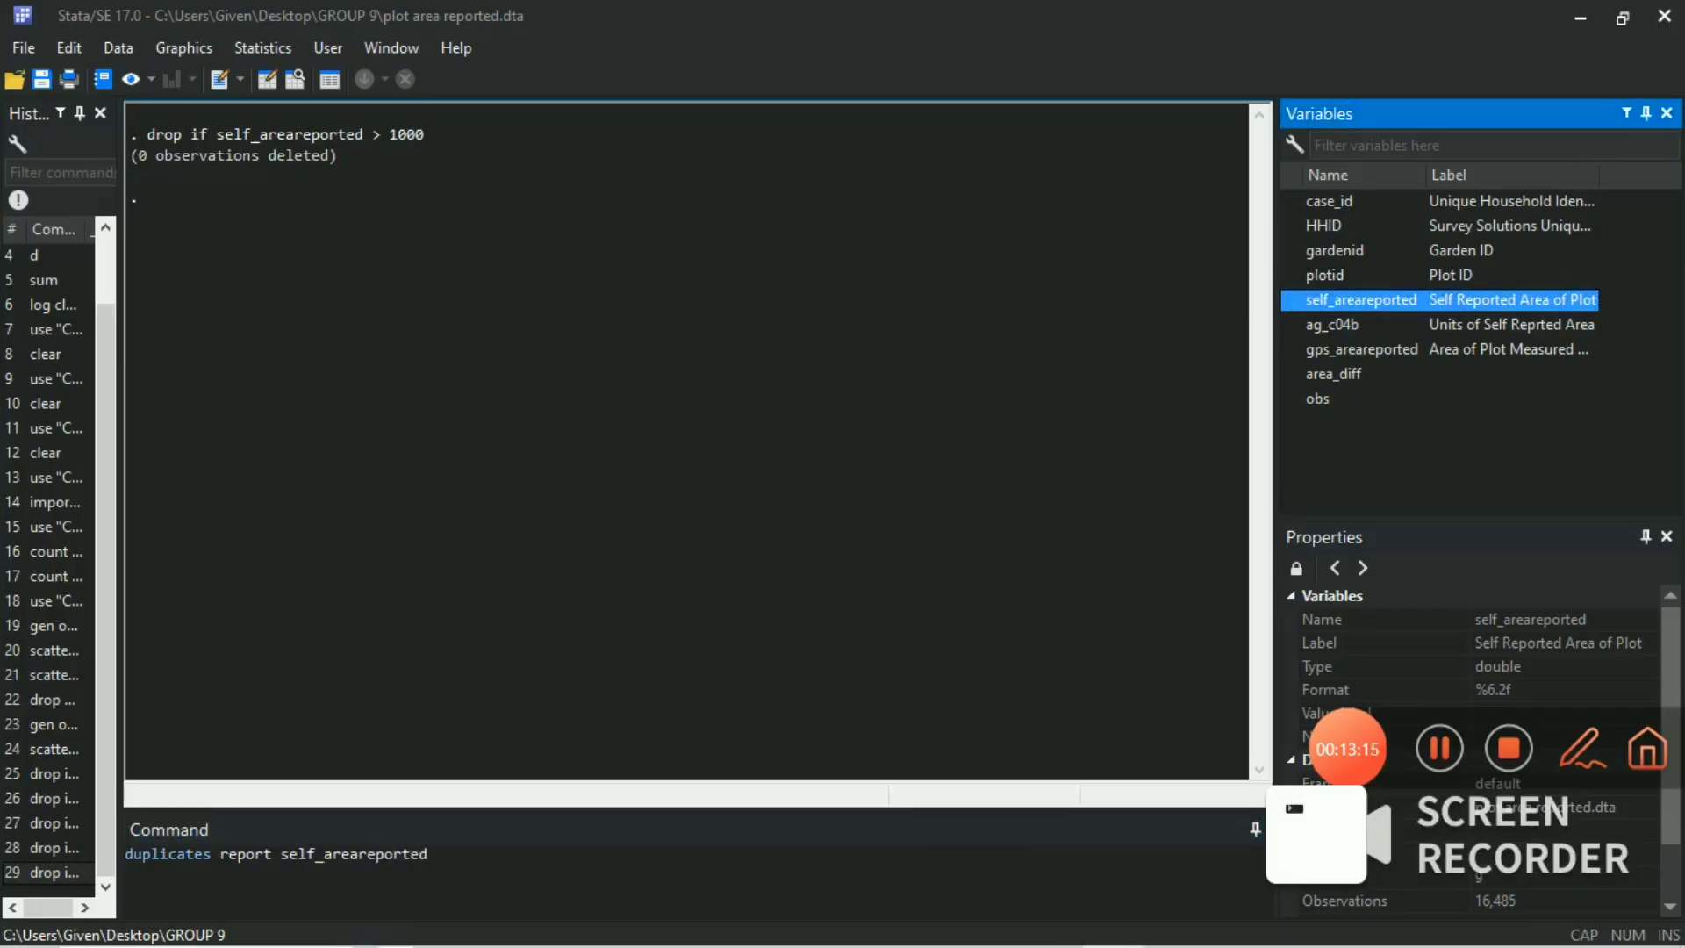
key("Return")
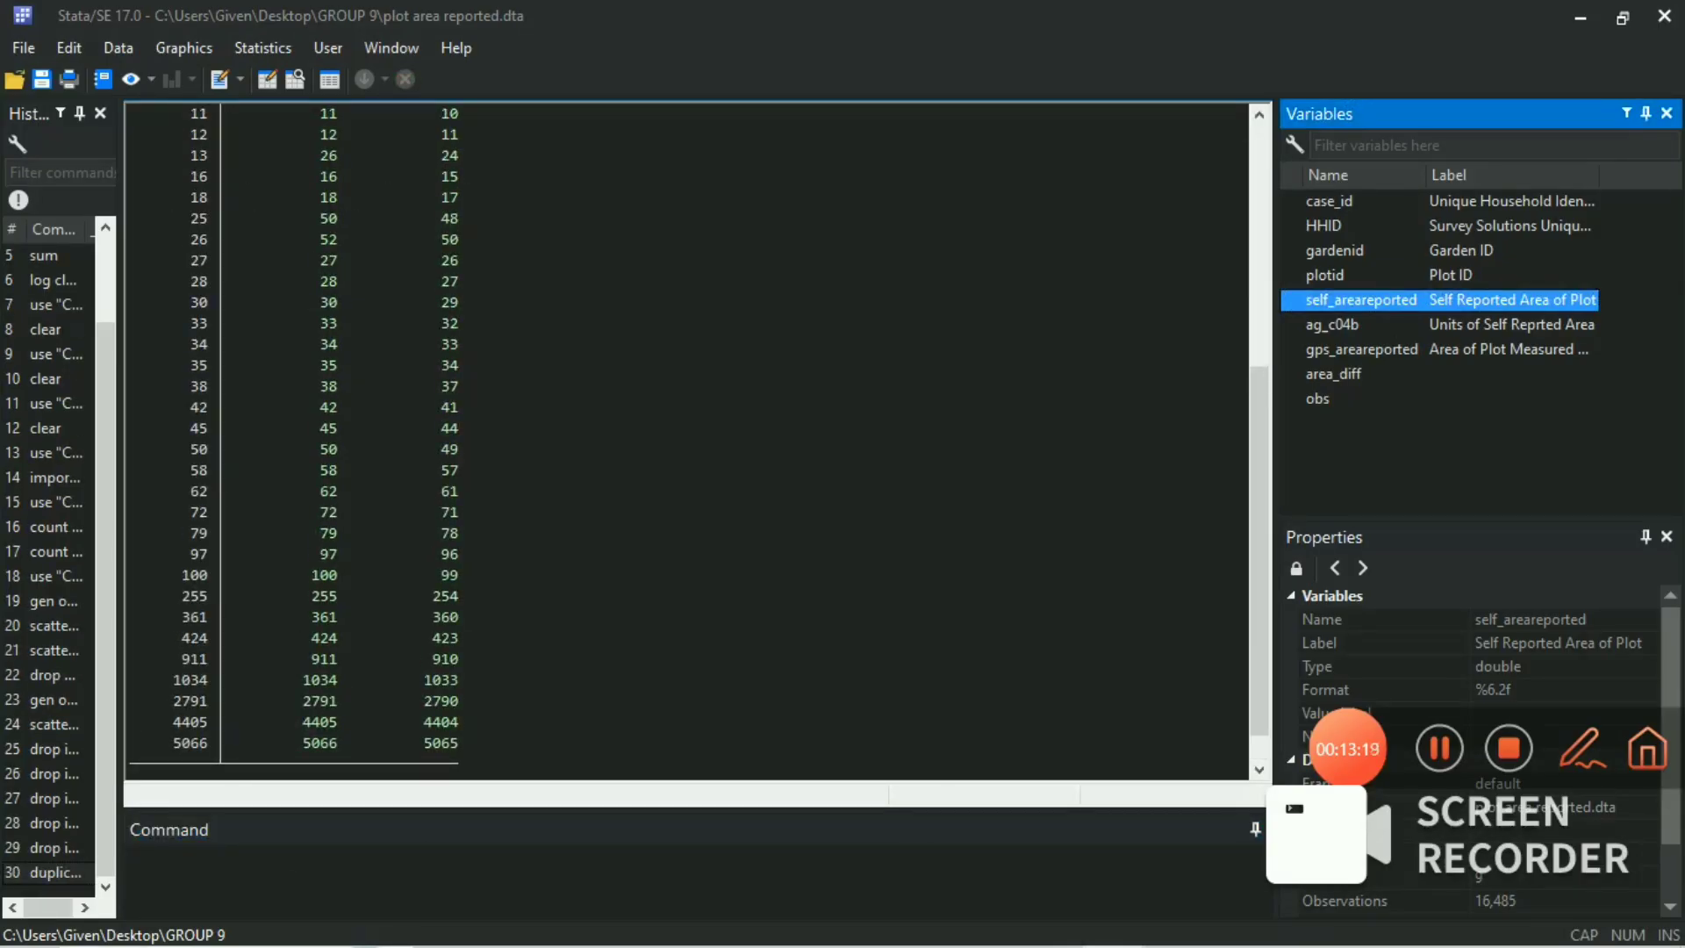
scroll(699, 438, "up", 3)
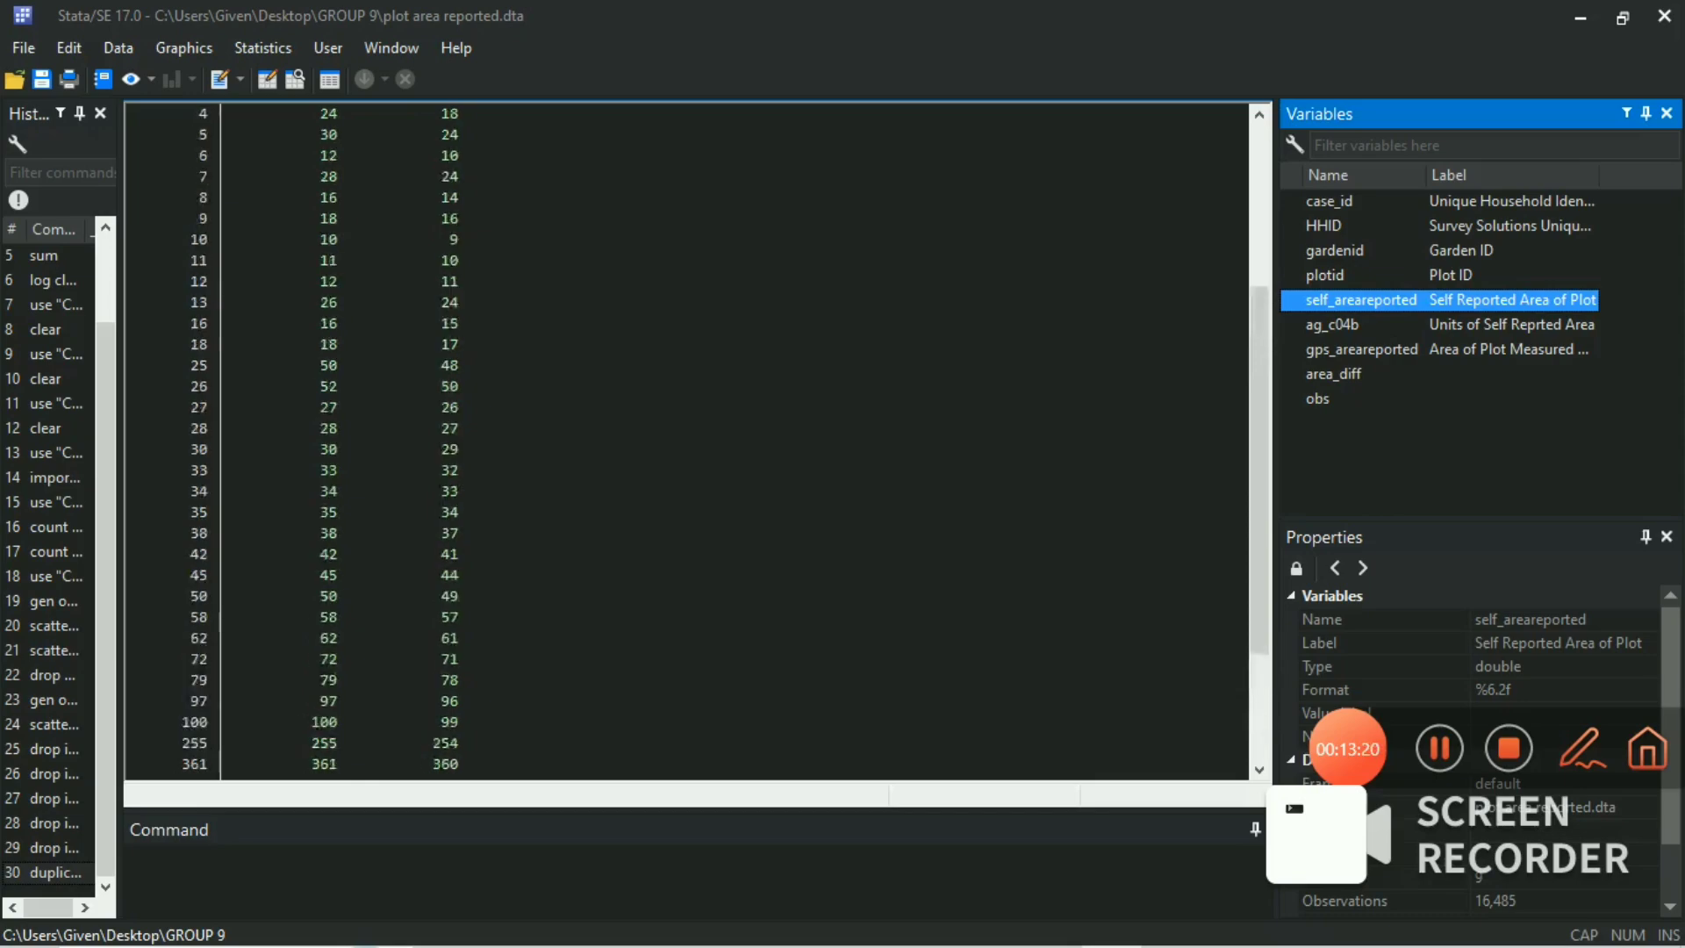
scroll(698, 439, "up", 4)
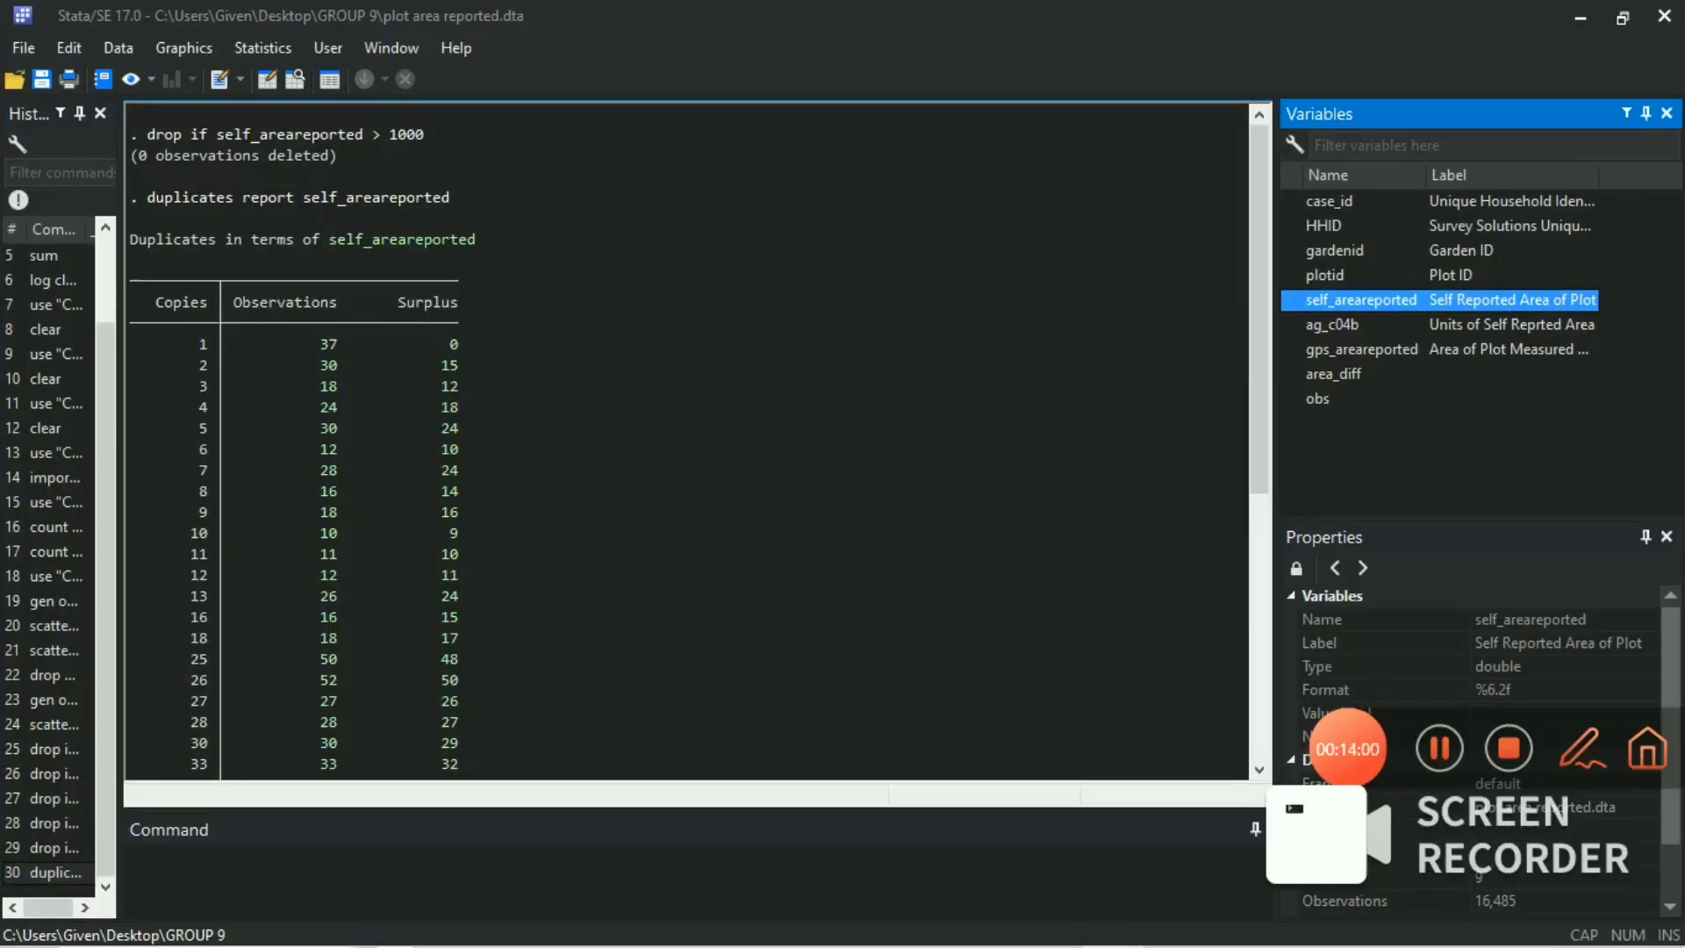
scroll(687, 442, "down", 5)
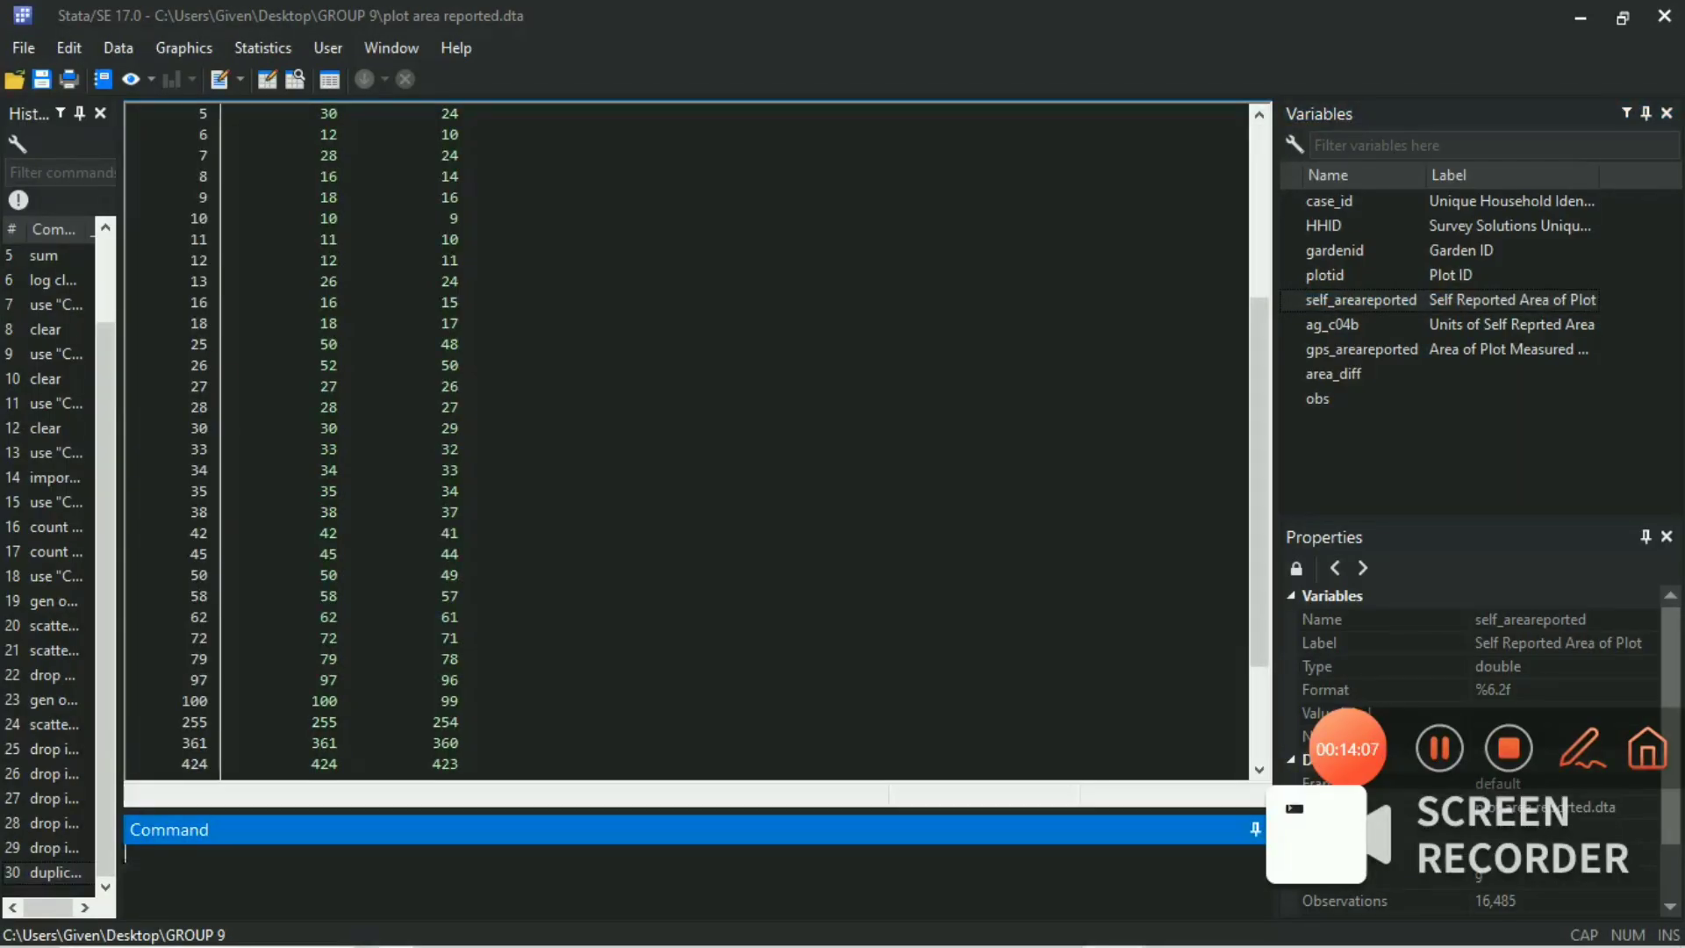
Step: Deal with duplicates by running drop if self_areareported == 50
left_click_drag(1332, 761, 1659, 643)
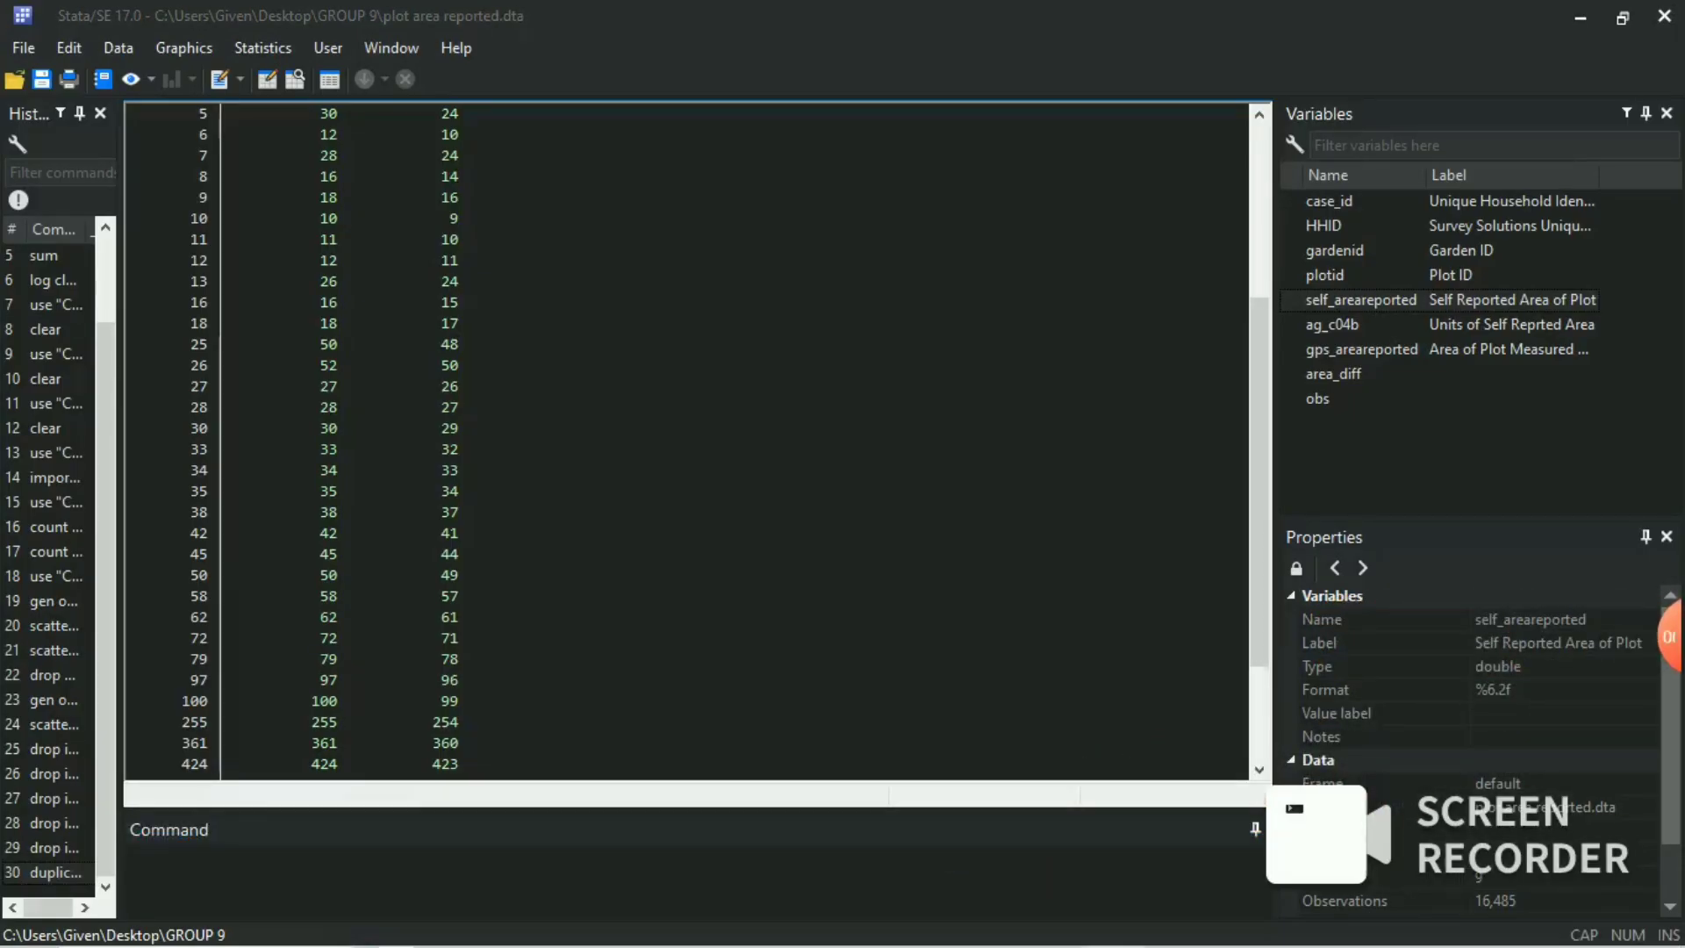
type("dro")
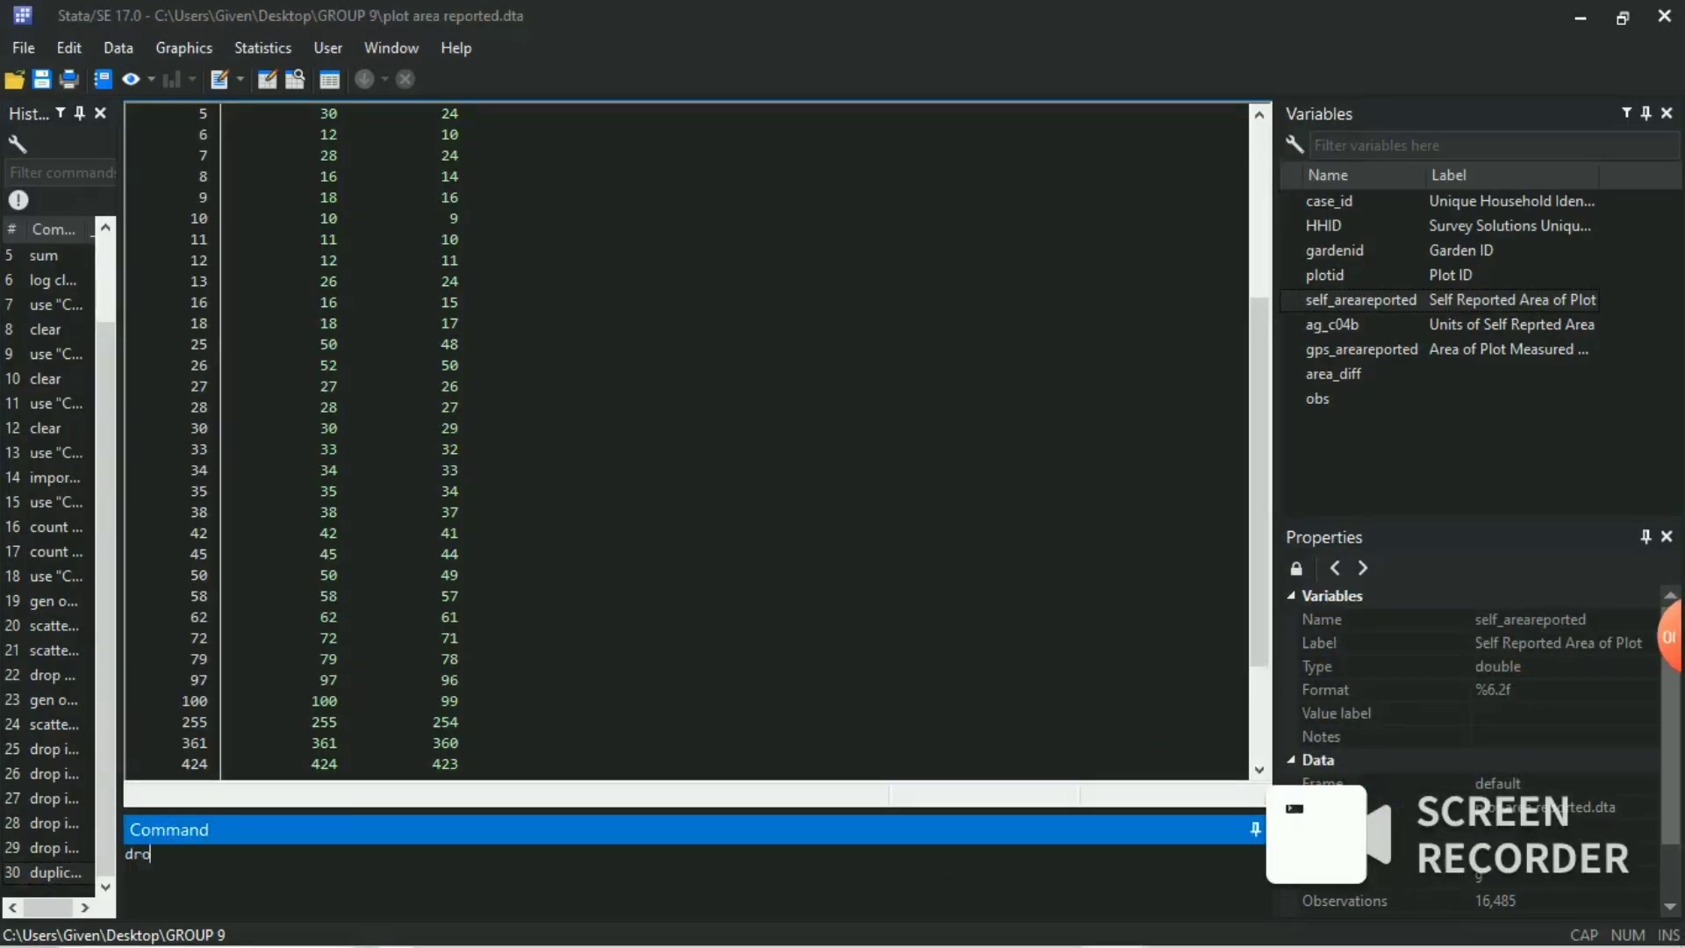
type("p ")
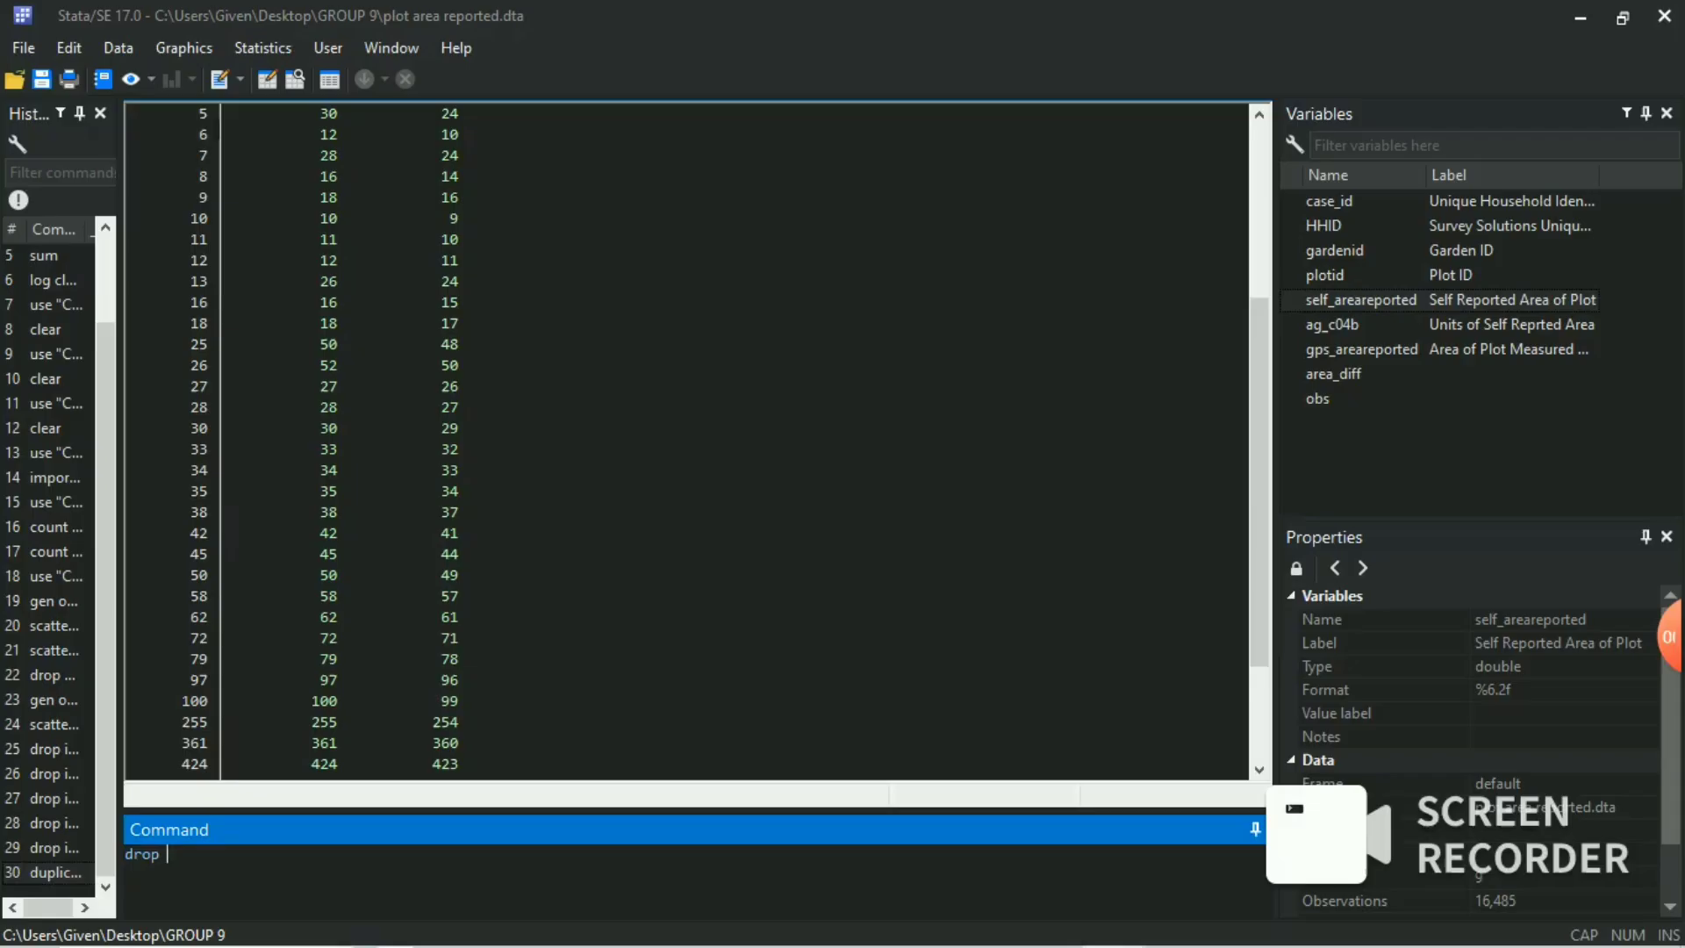
type("if")
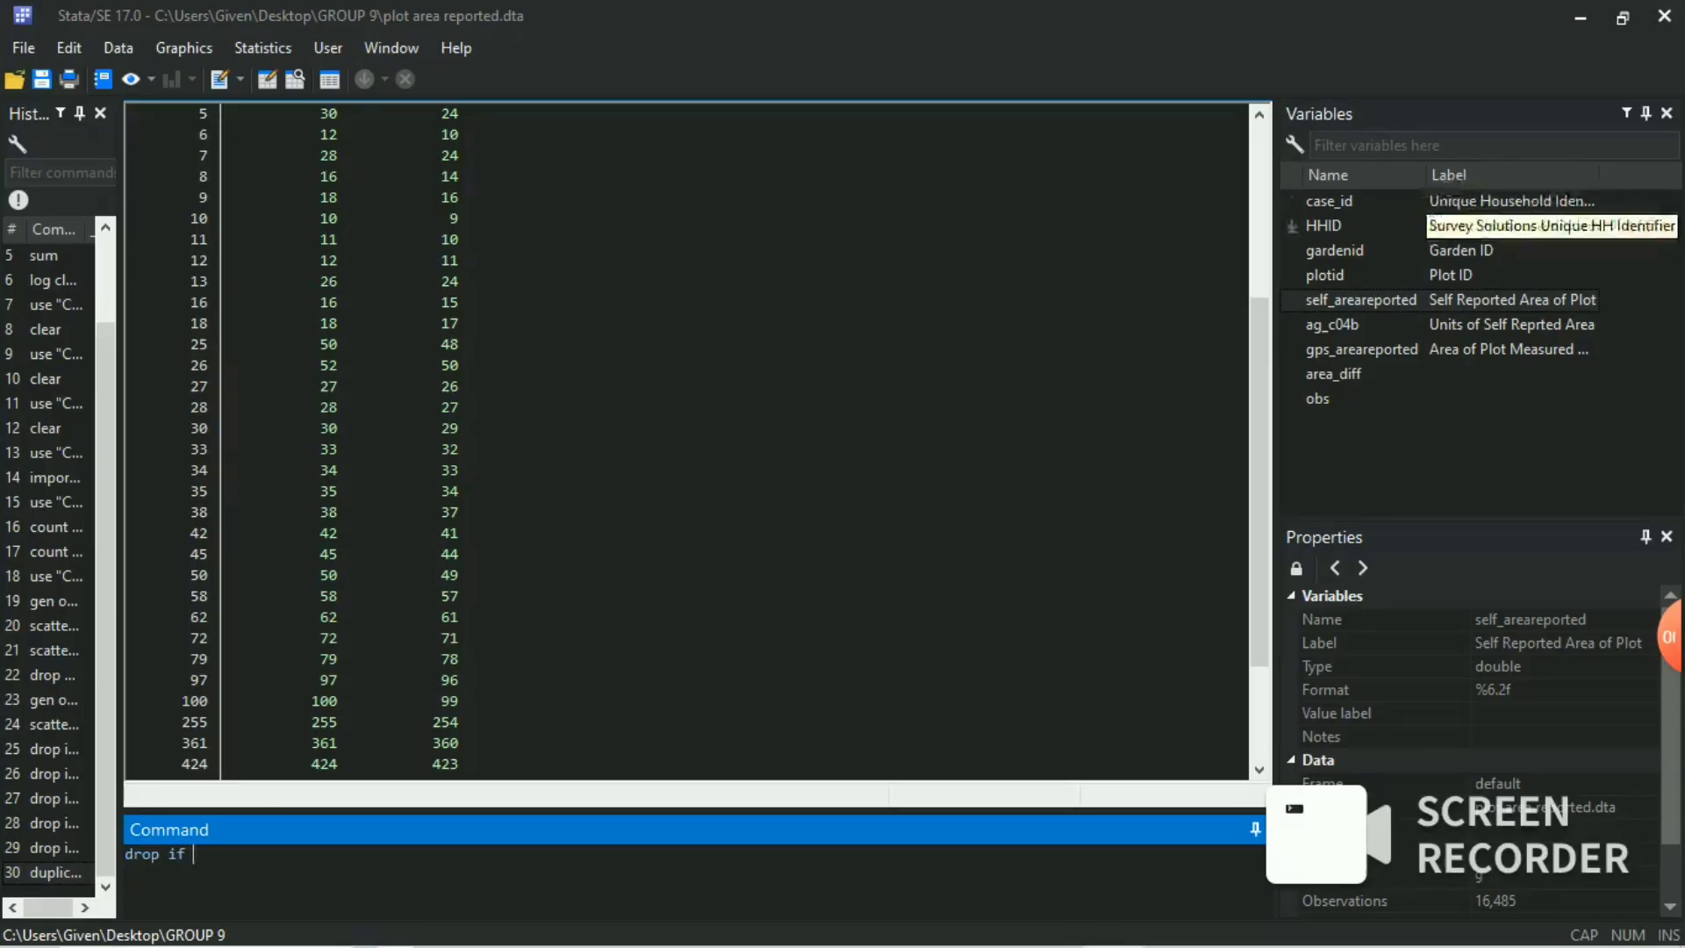
double_click(1292, 300)
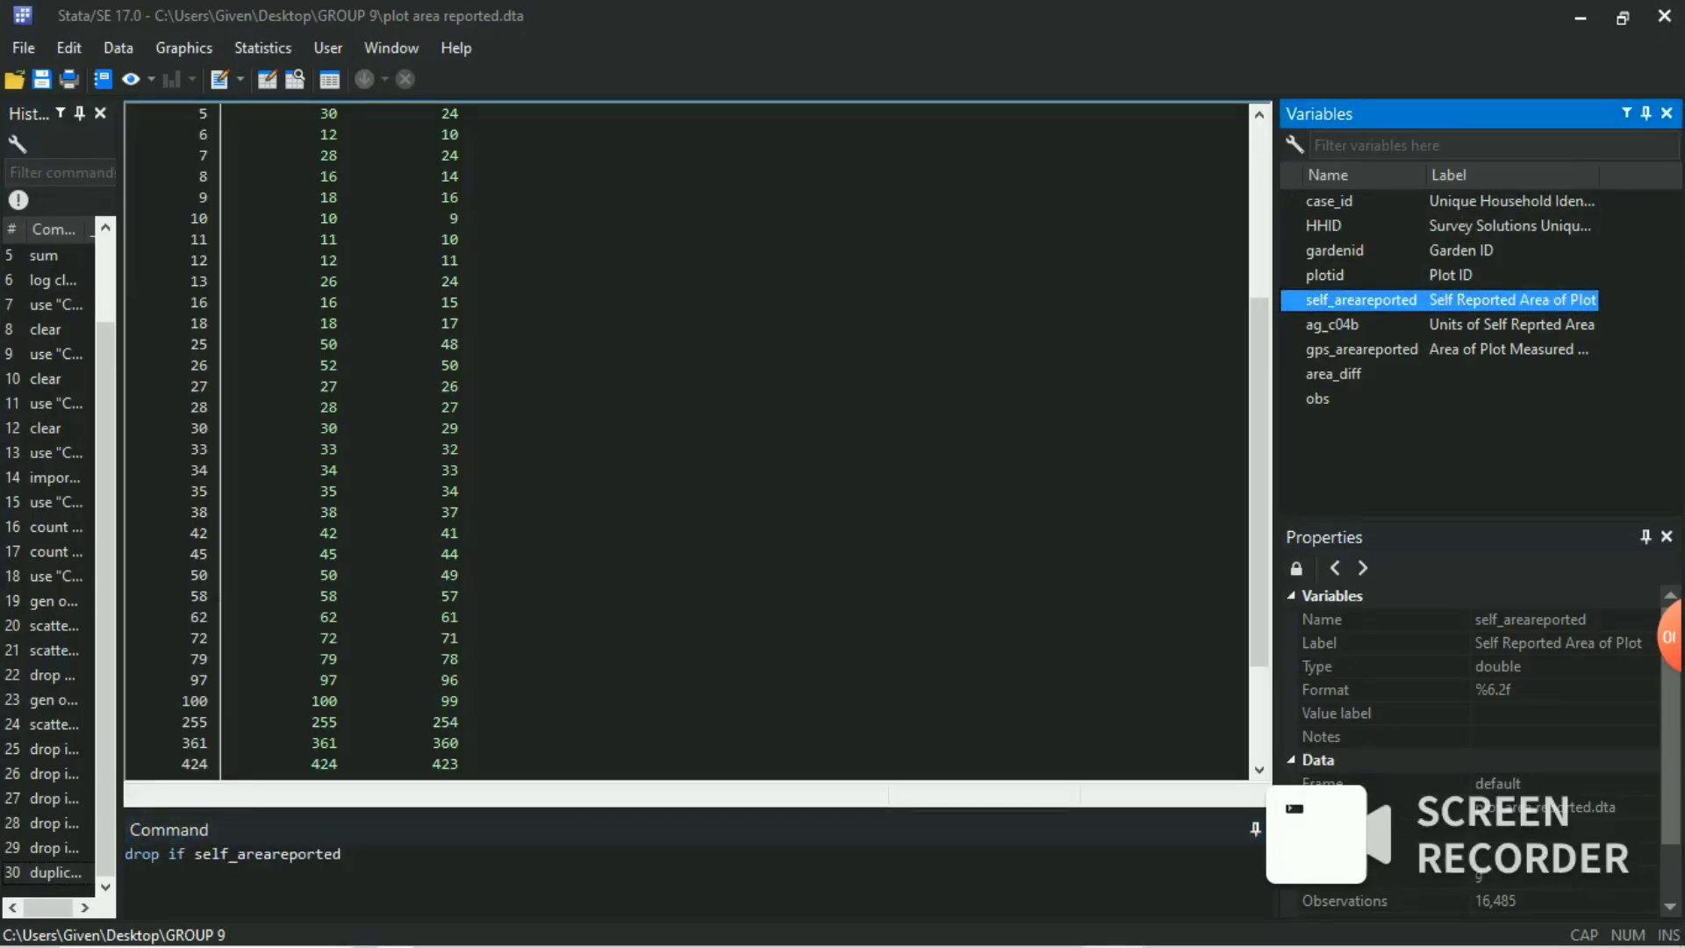
type("==")
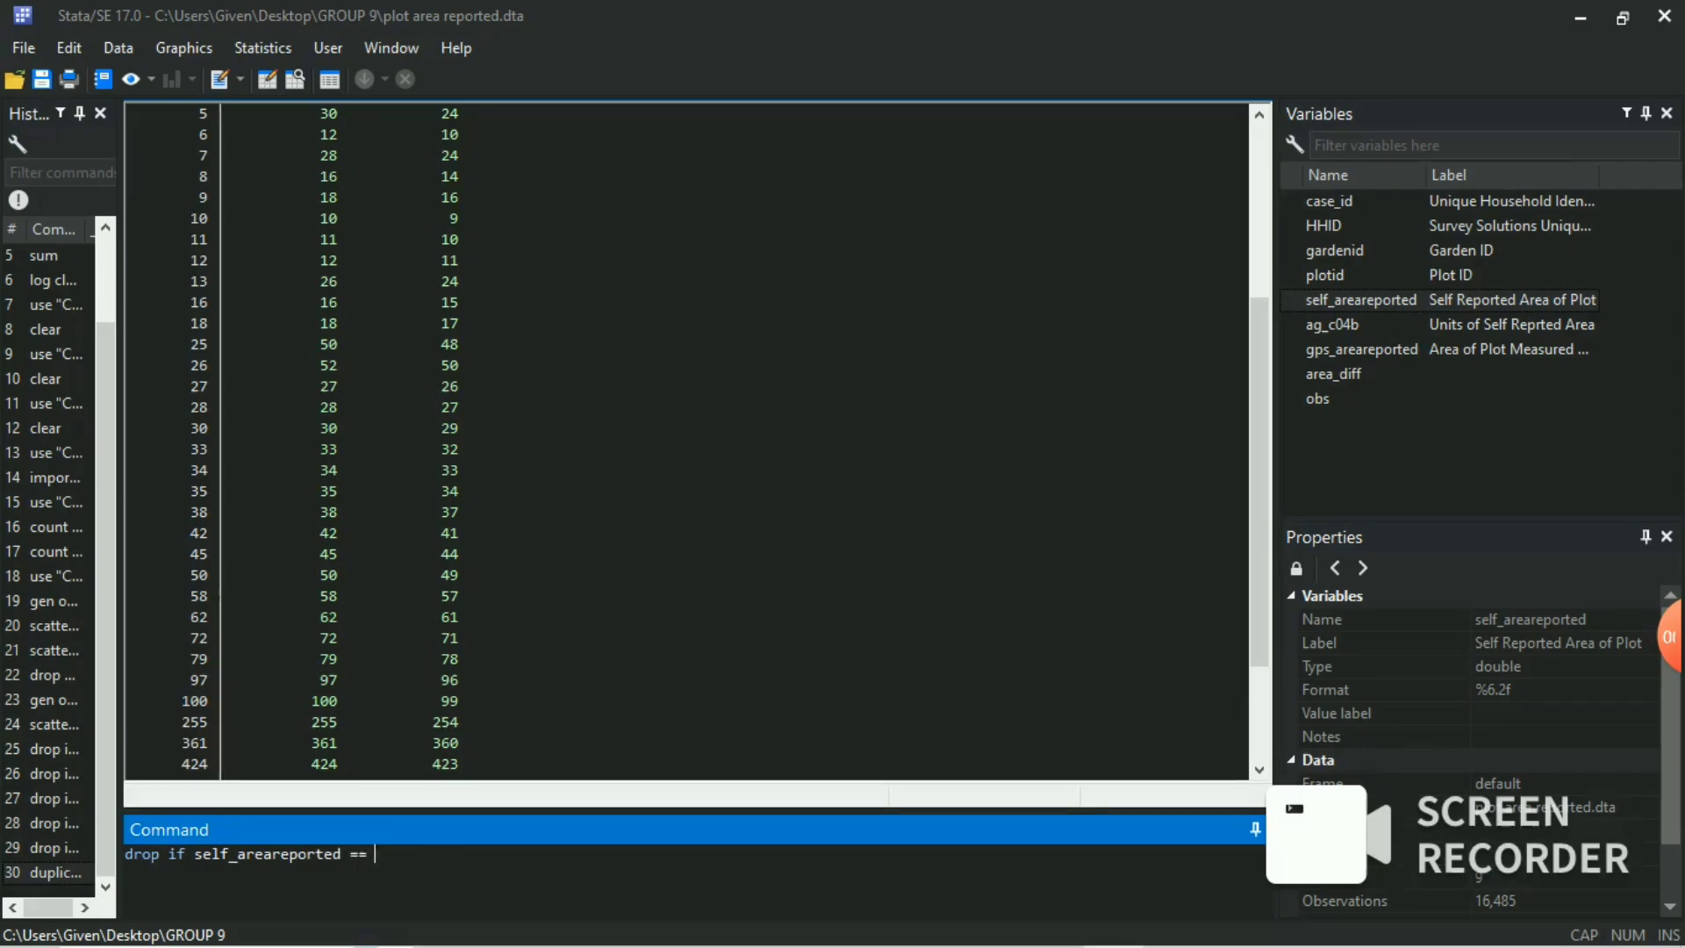
type(" 50")
key("Return")
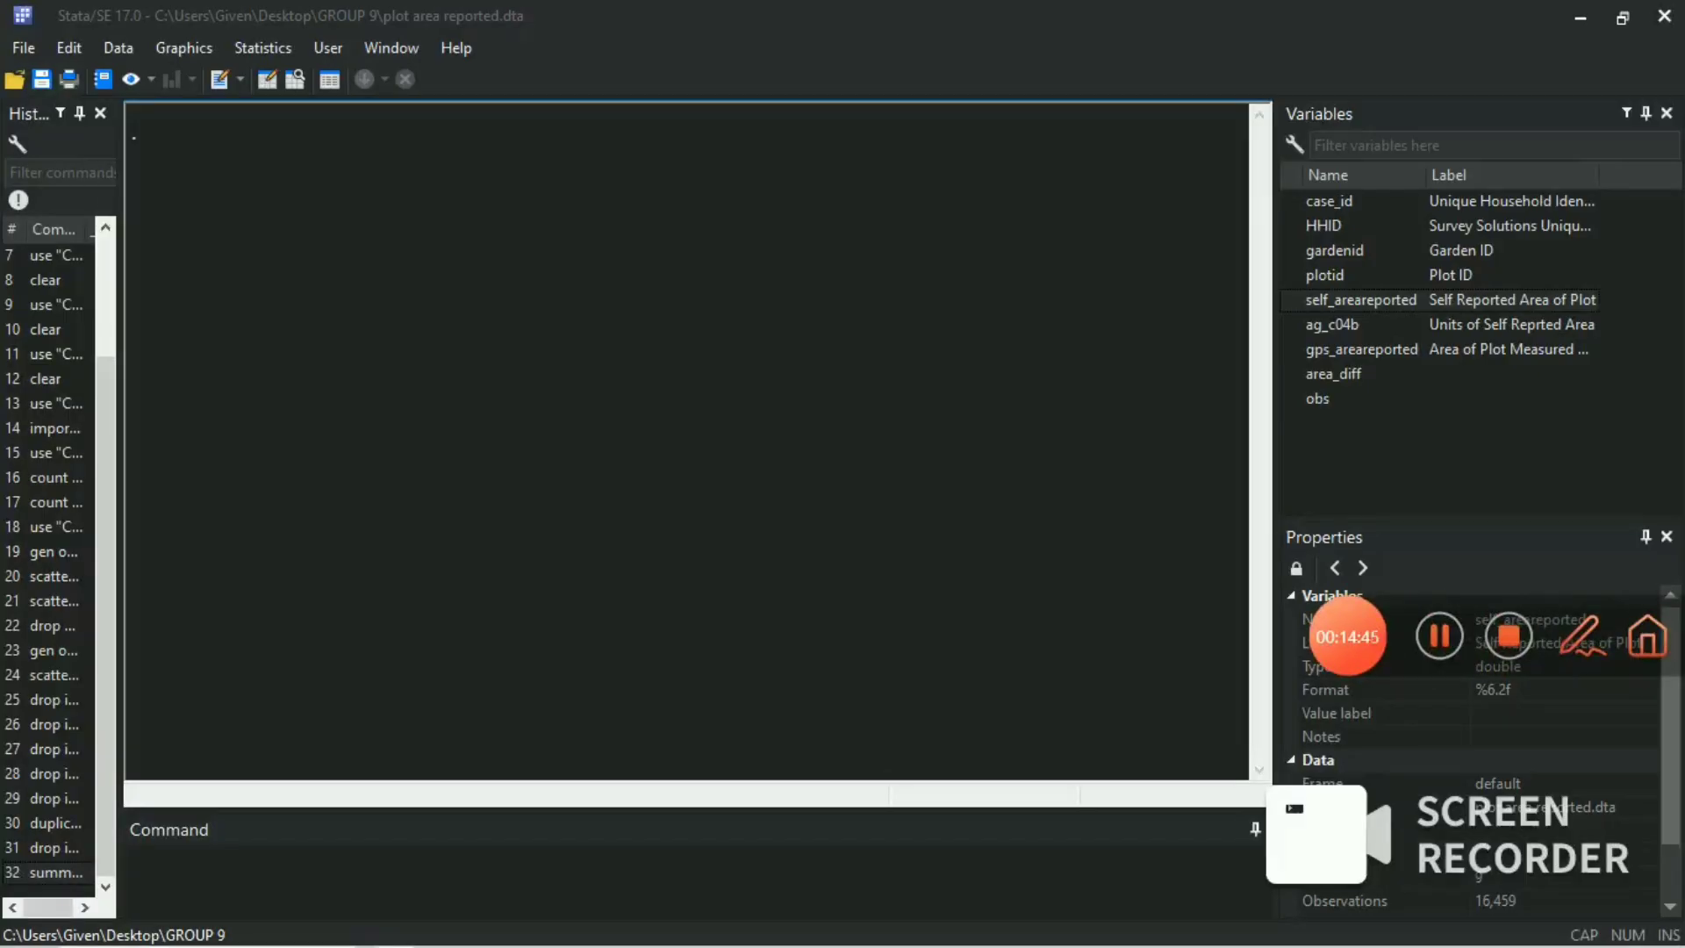
Step: Generate summary statistics for the dataset with the summarize command
left_click(264, 865)
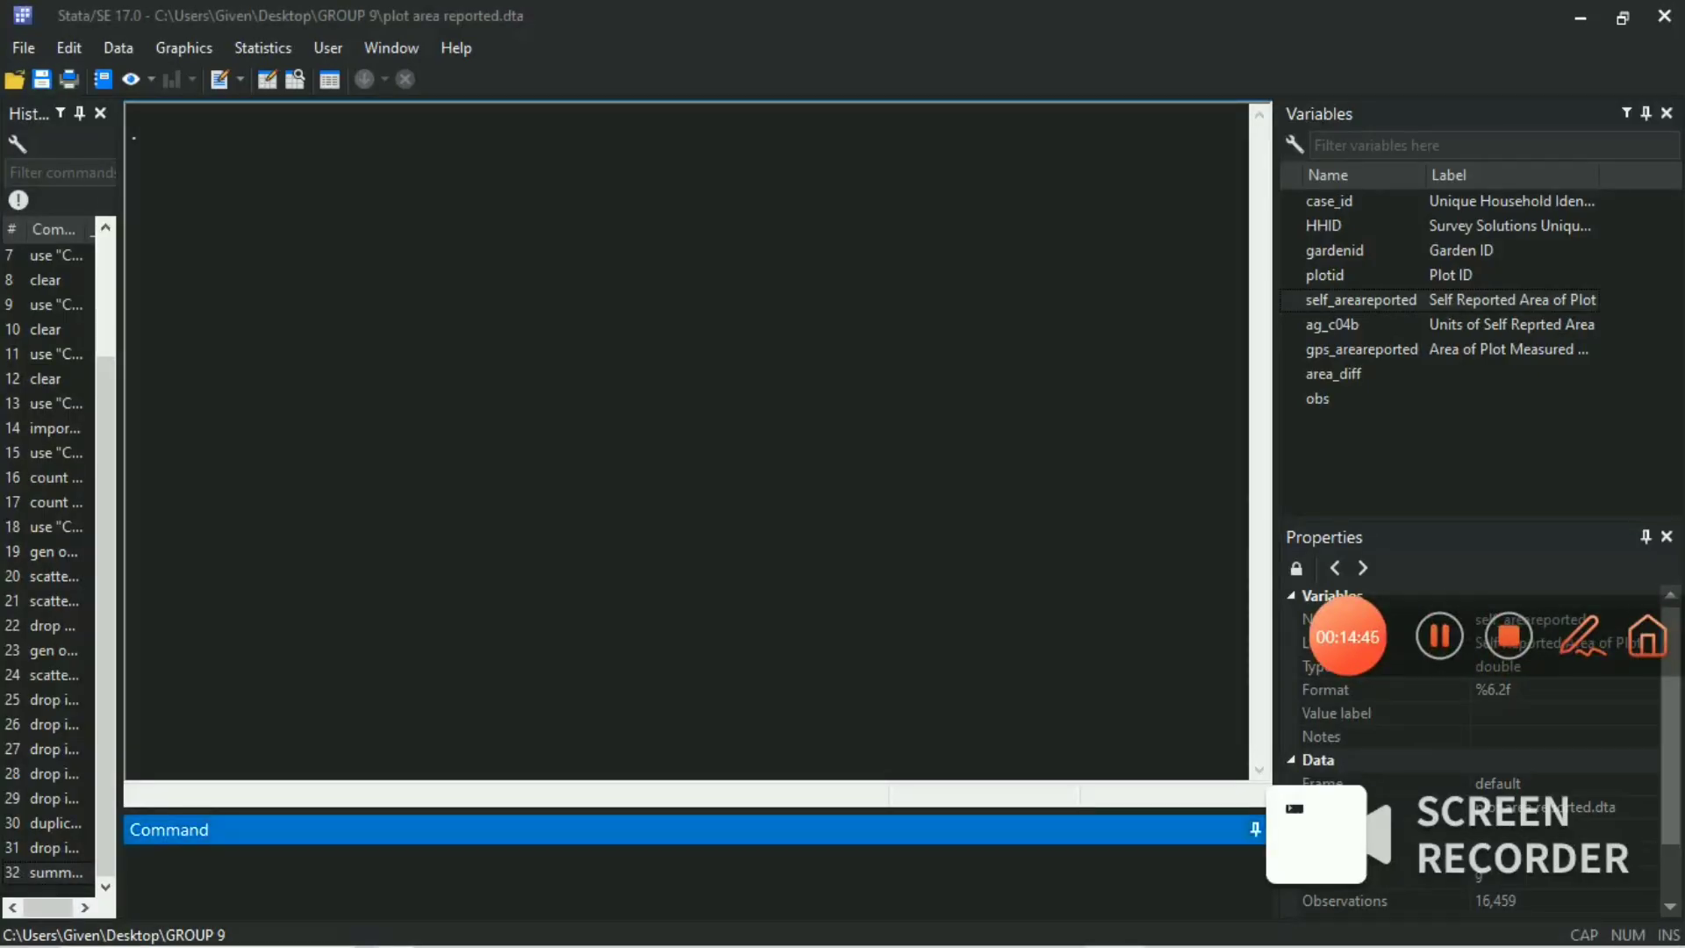
type("summarize")
key("Return")
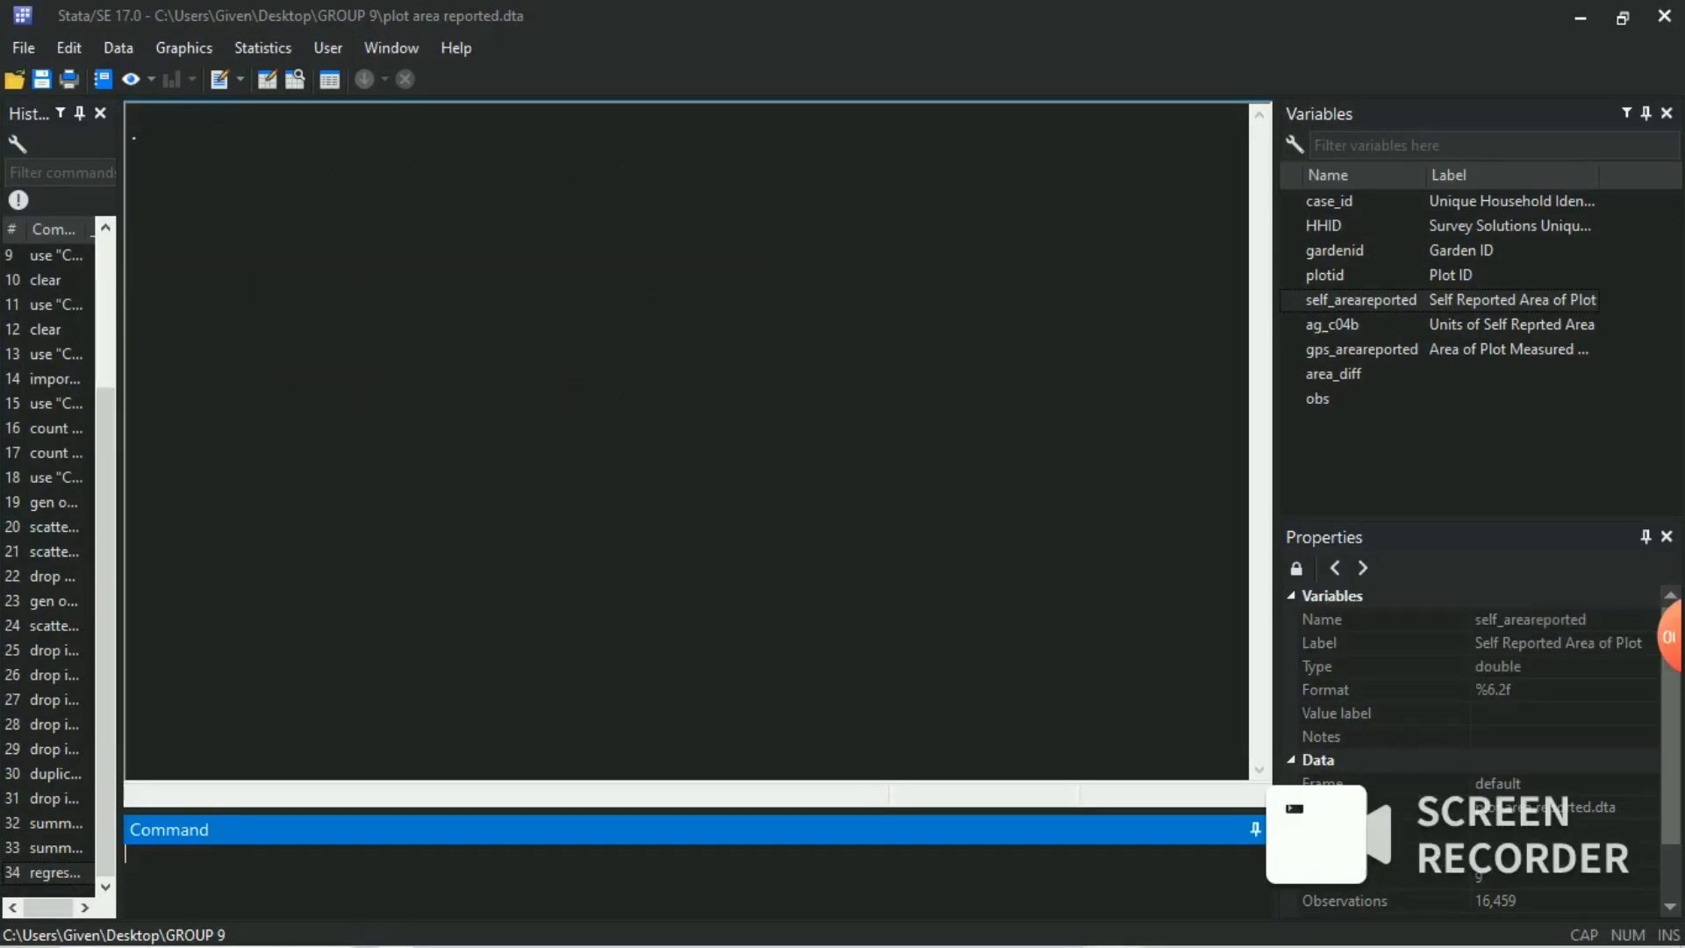
Step: Run an OLS regression of gps_areareported on self_areareported with the command regress gps_areareported self_areareported
type("gr")
key("BackSpace")
key("BackSpace")
type("regress")
left_click(1292, 349)
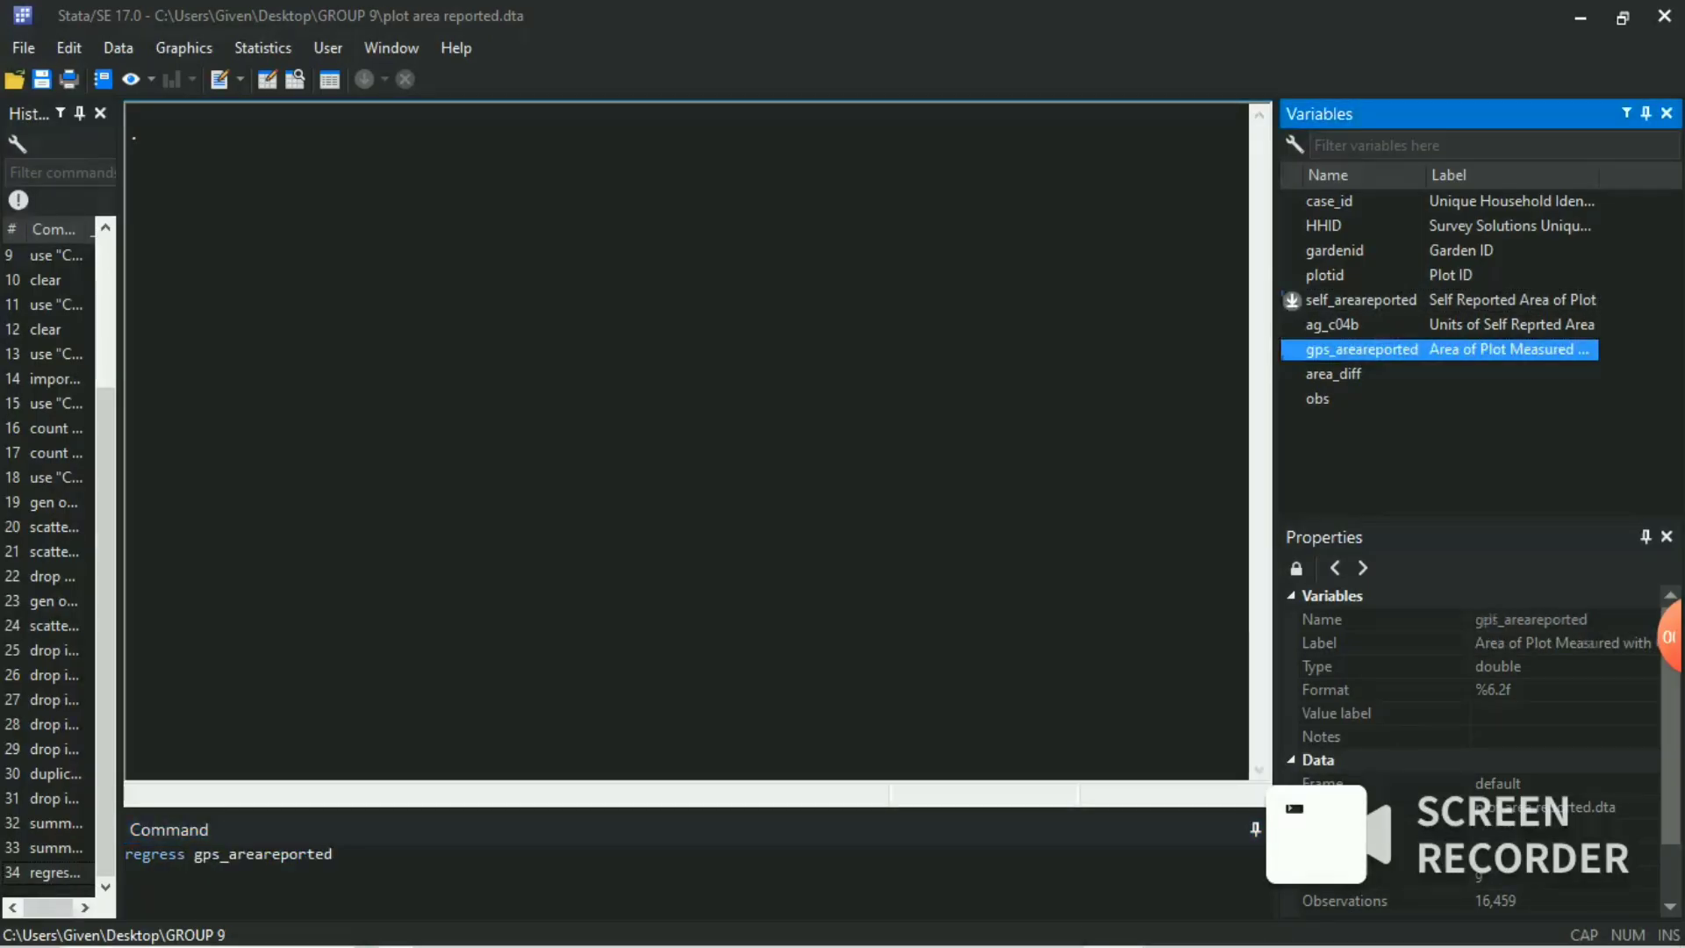
left_click(1292, 301)
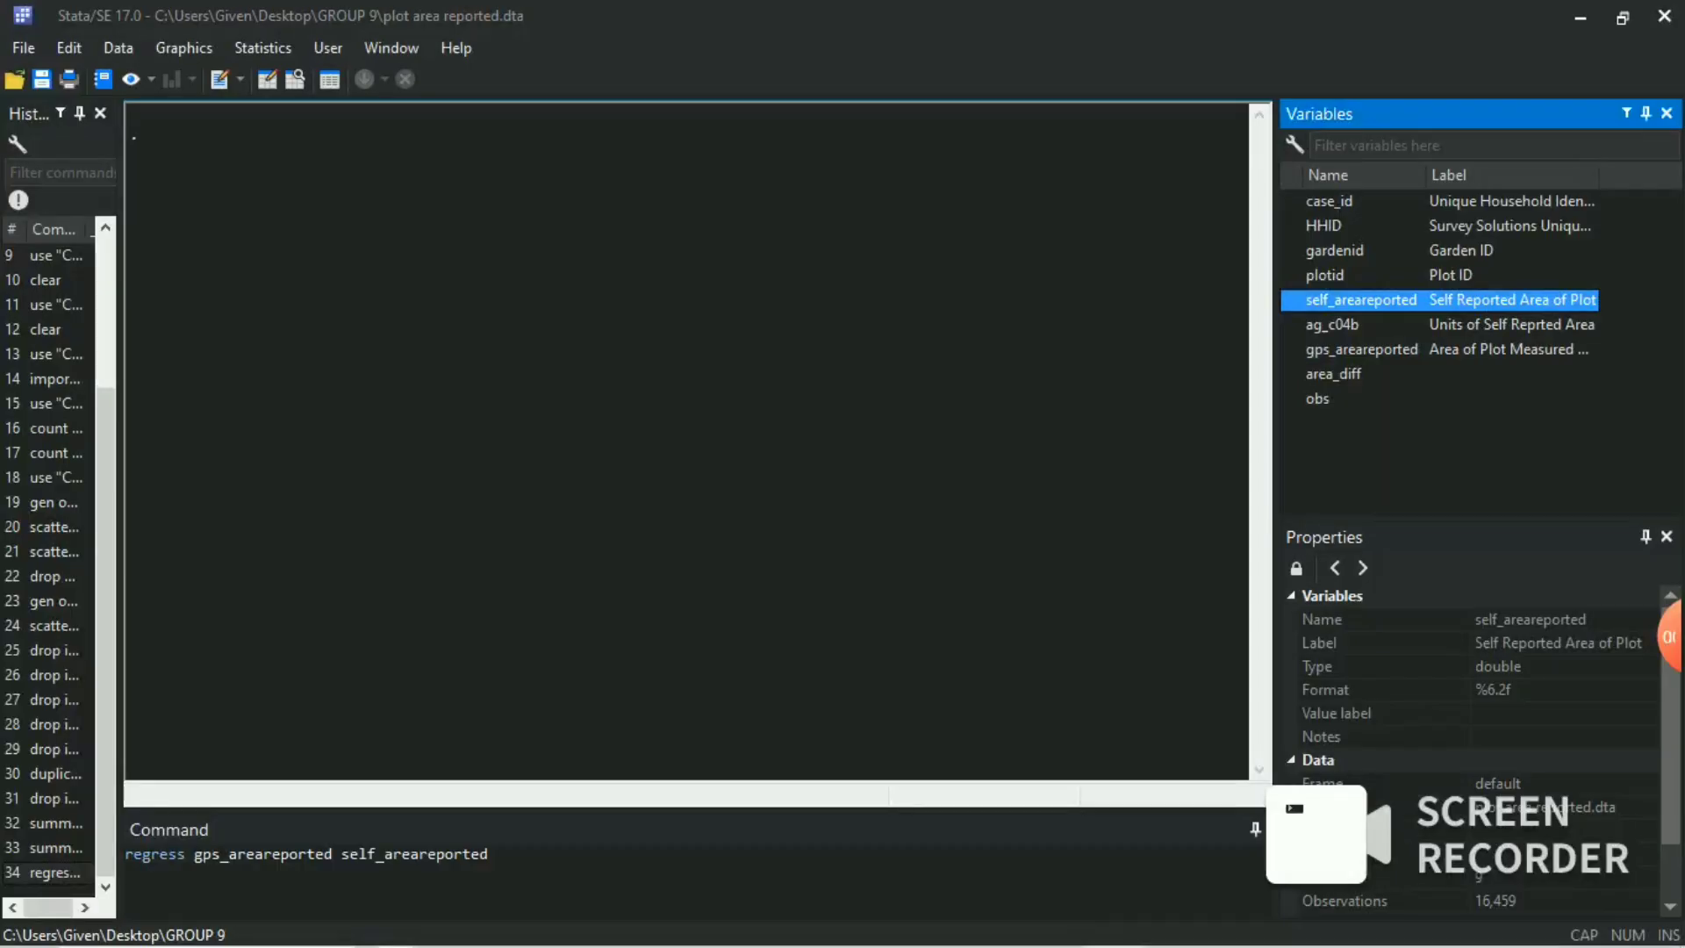
left_click(492, 854)
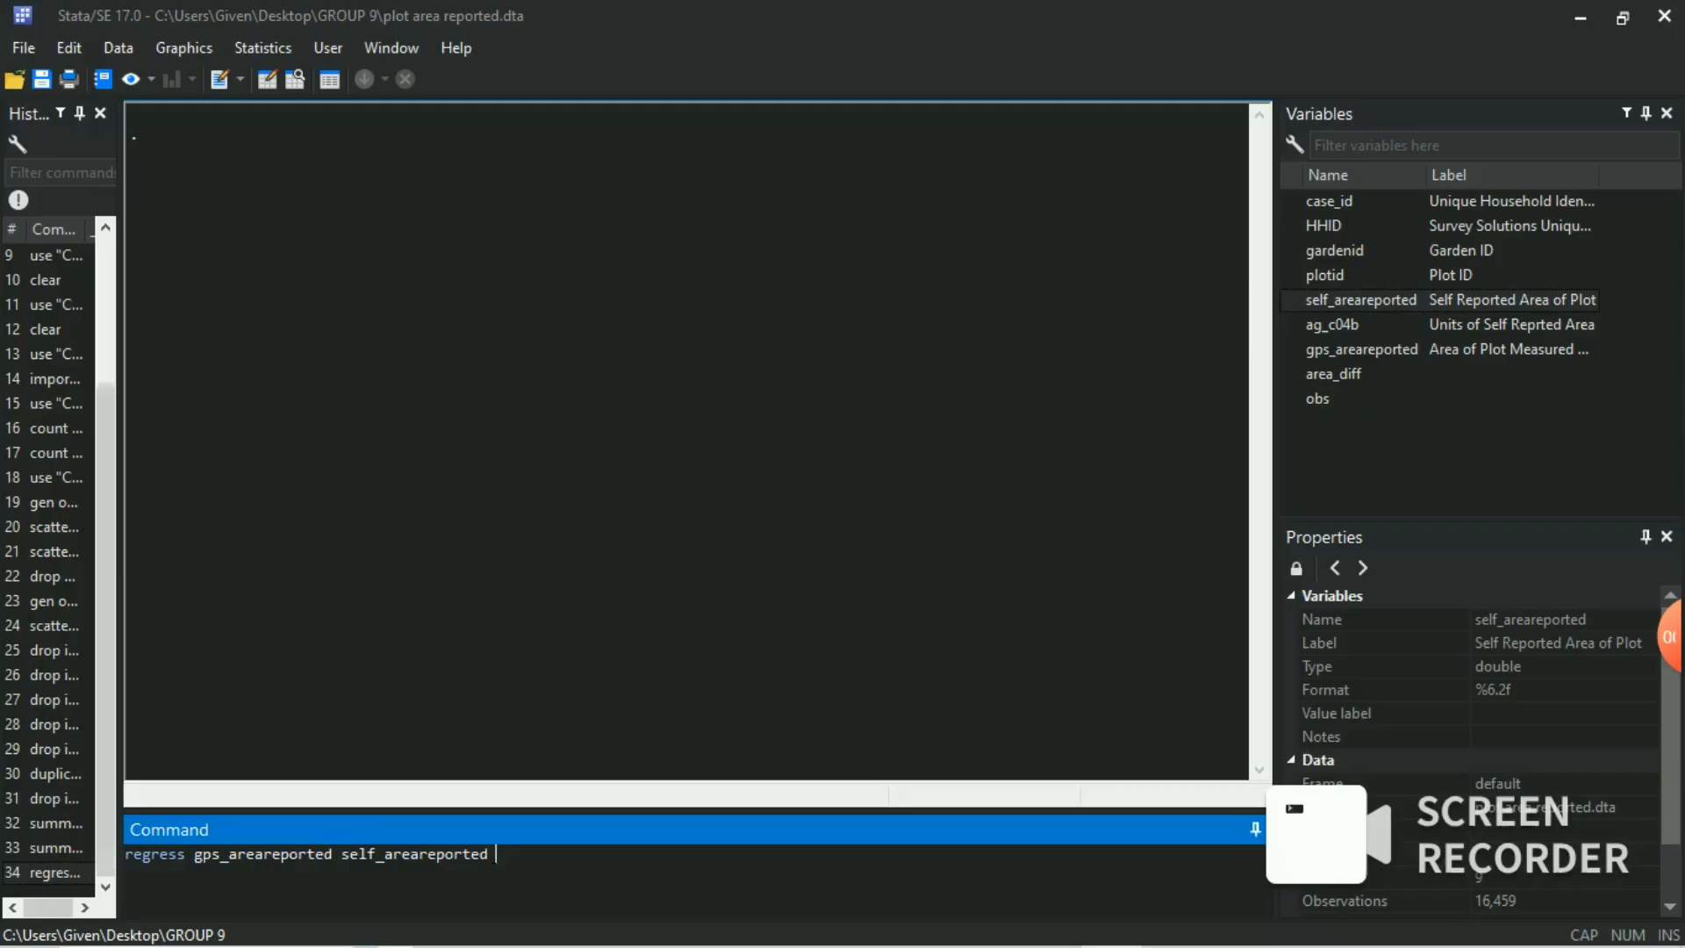
key("Return")
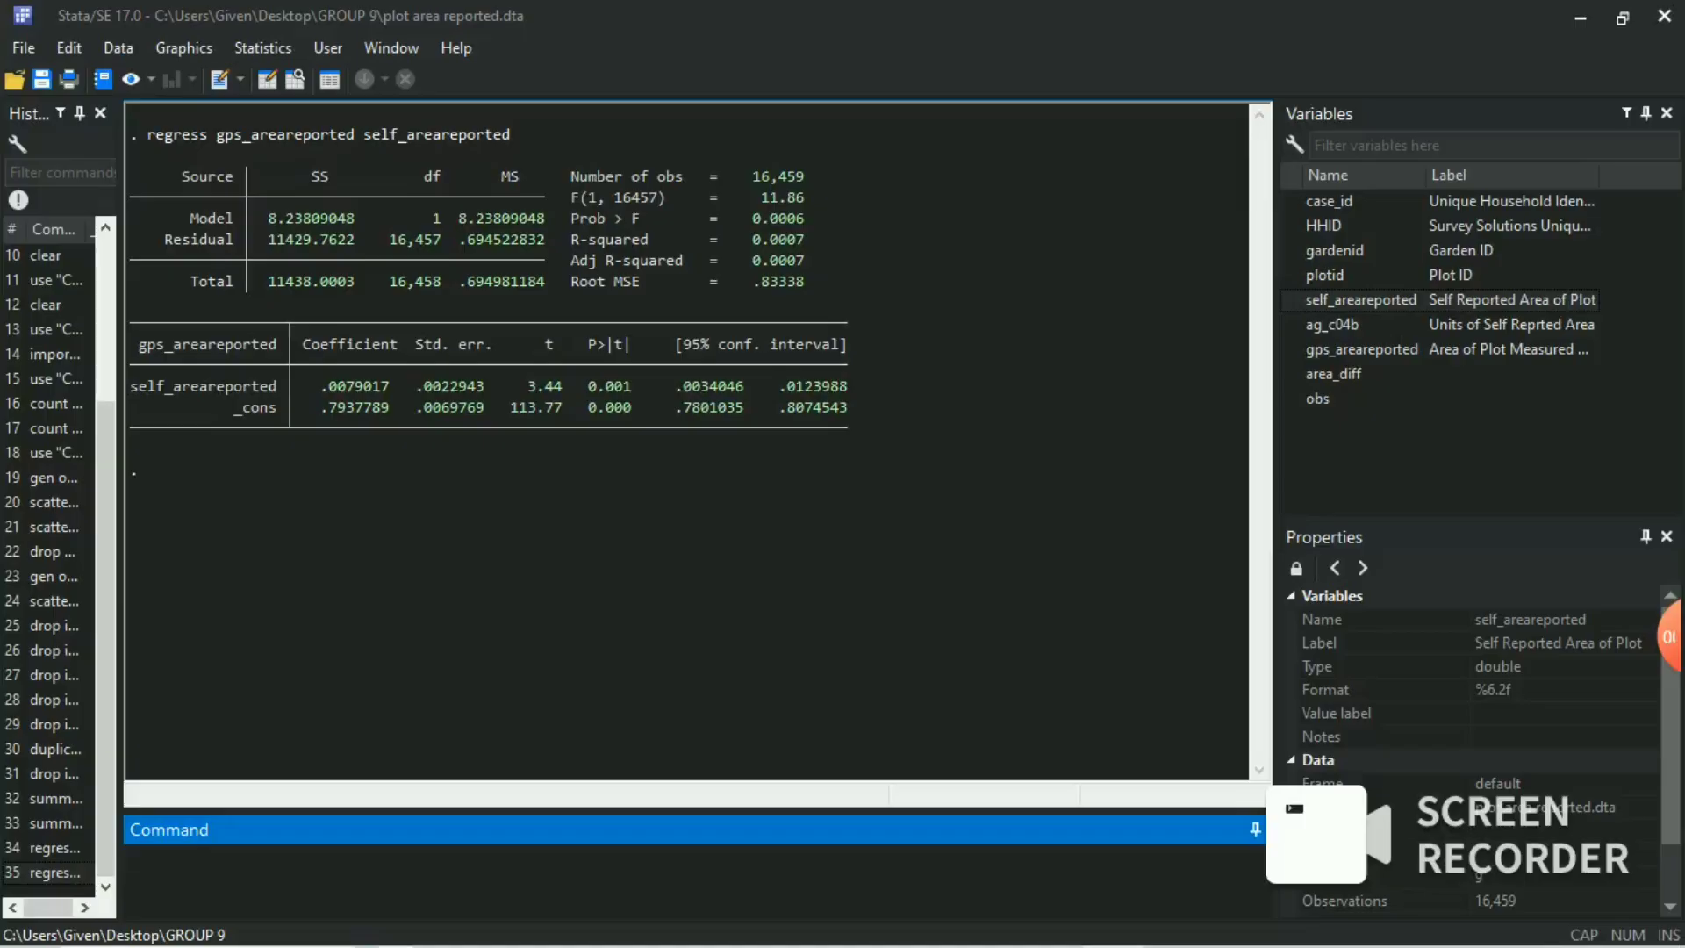
Step: Switch to the browser to review the full topic list in the Stata Assignment PDF, and return to Stata
mouse_move(1669, 637)
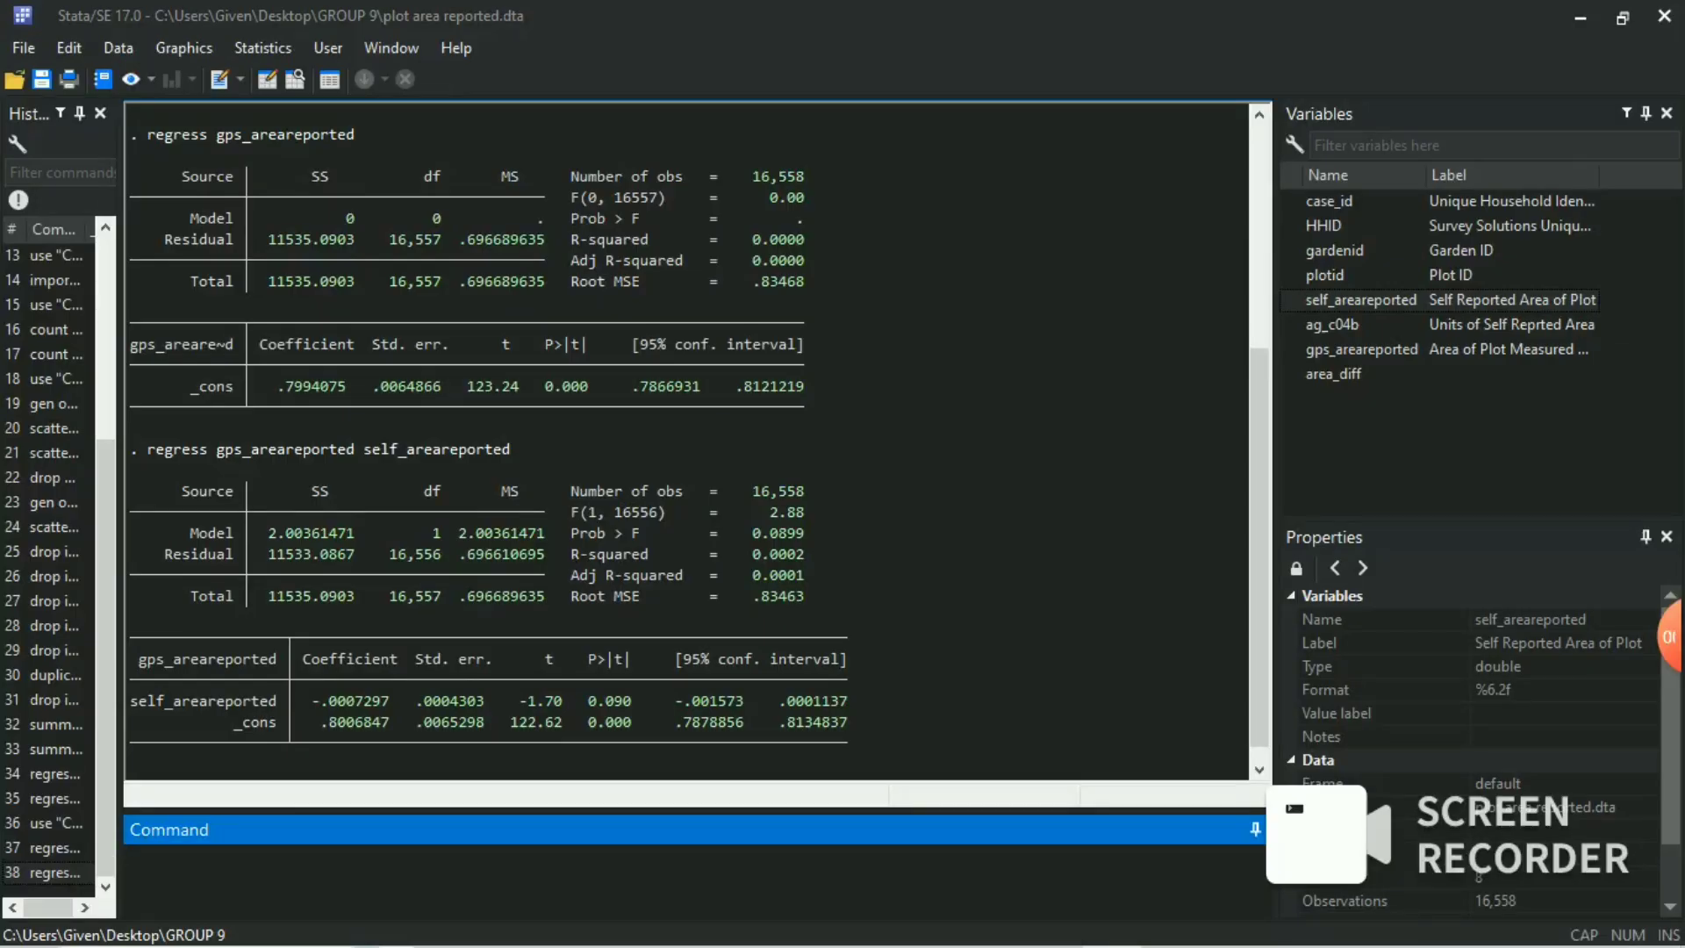
key("Return")
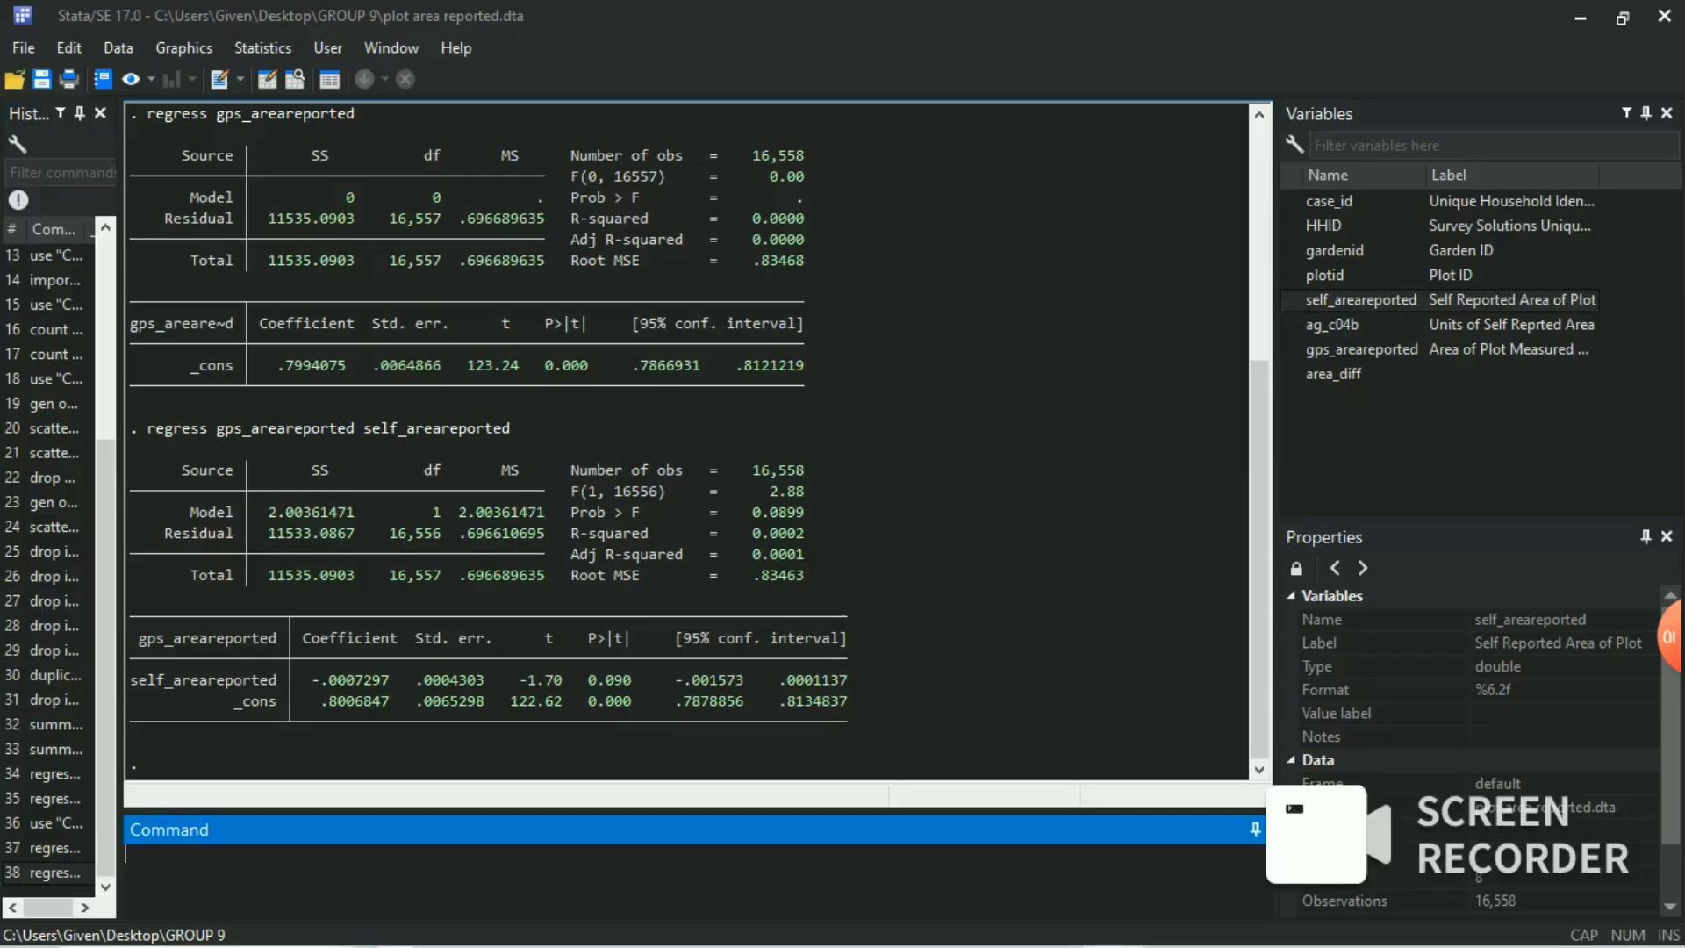
mouse_move(1670, 637)
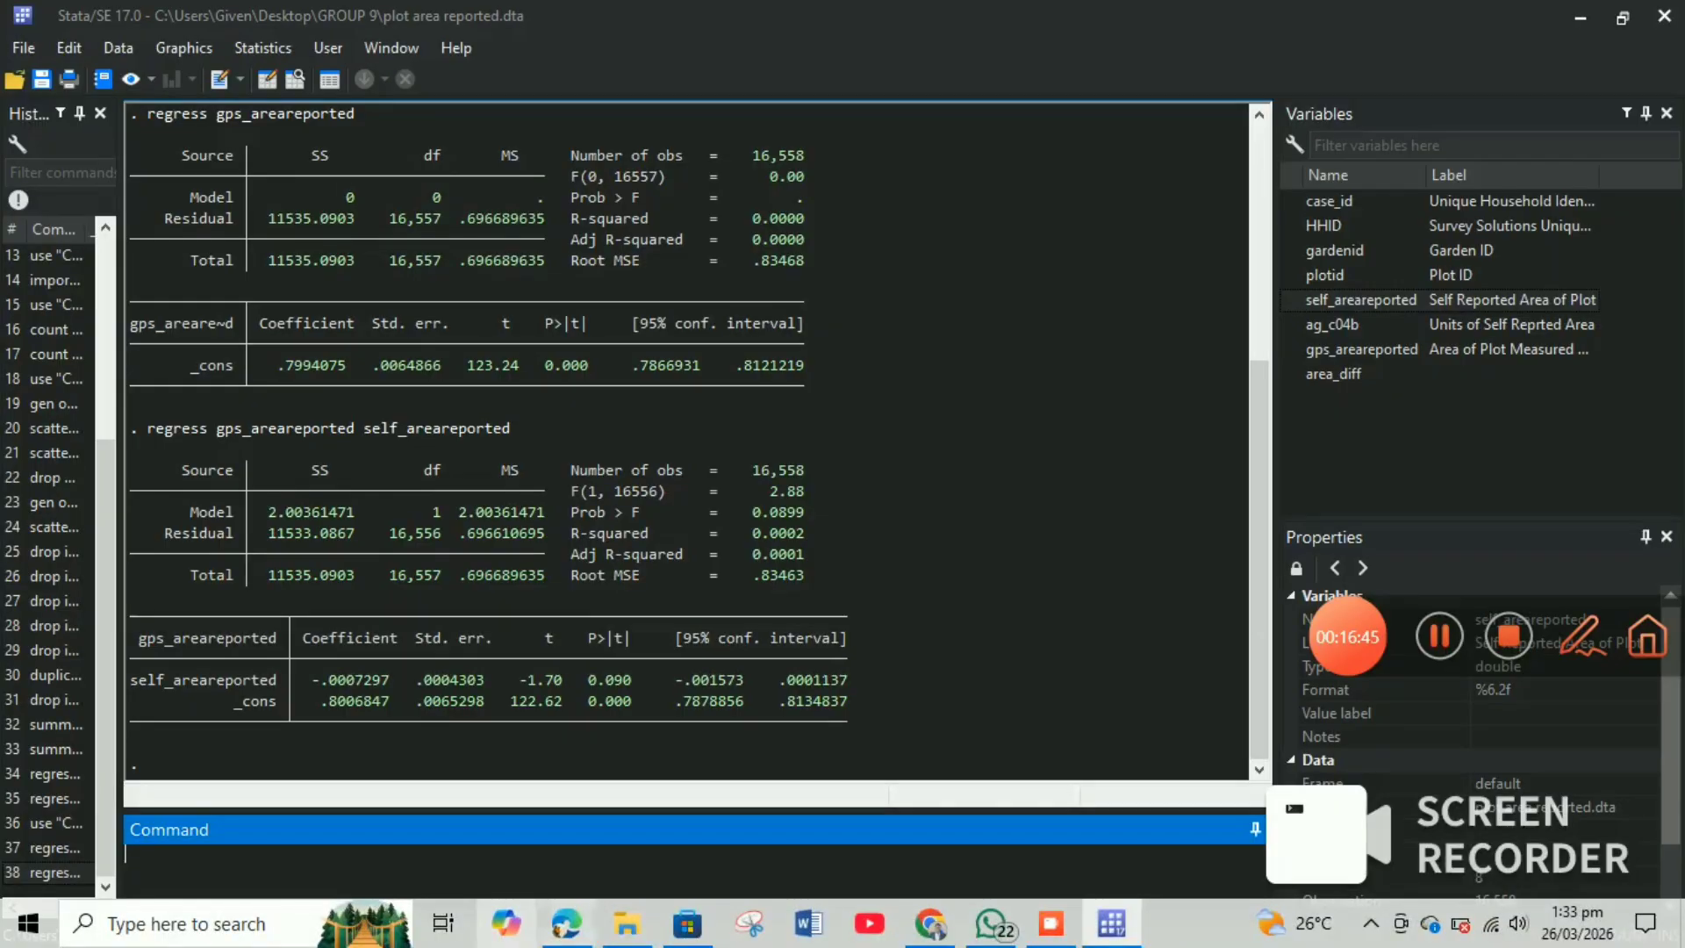
left_click(567, 924)
scroll(834, 526, "up", 2)
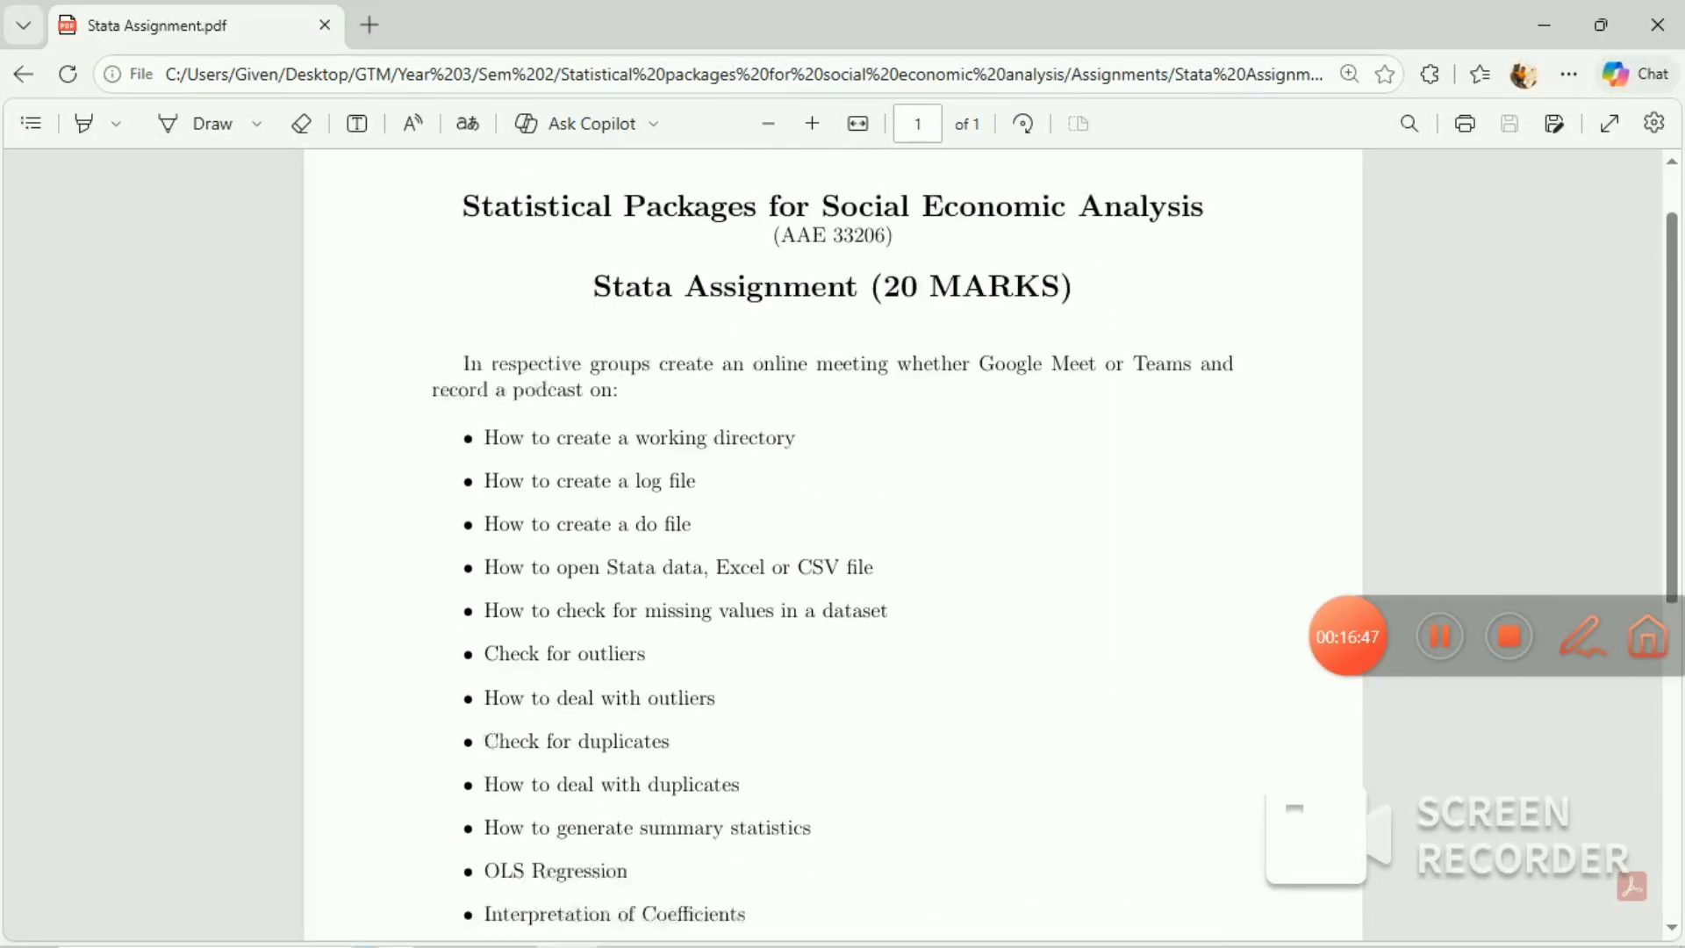
scroll(834, 527, "down", 2)
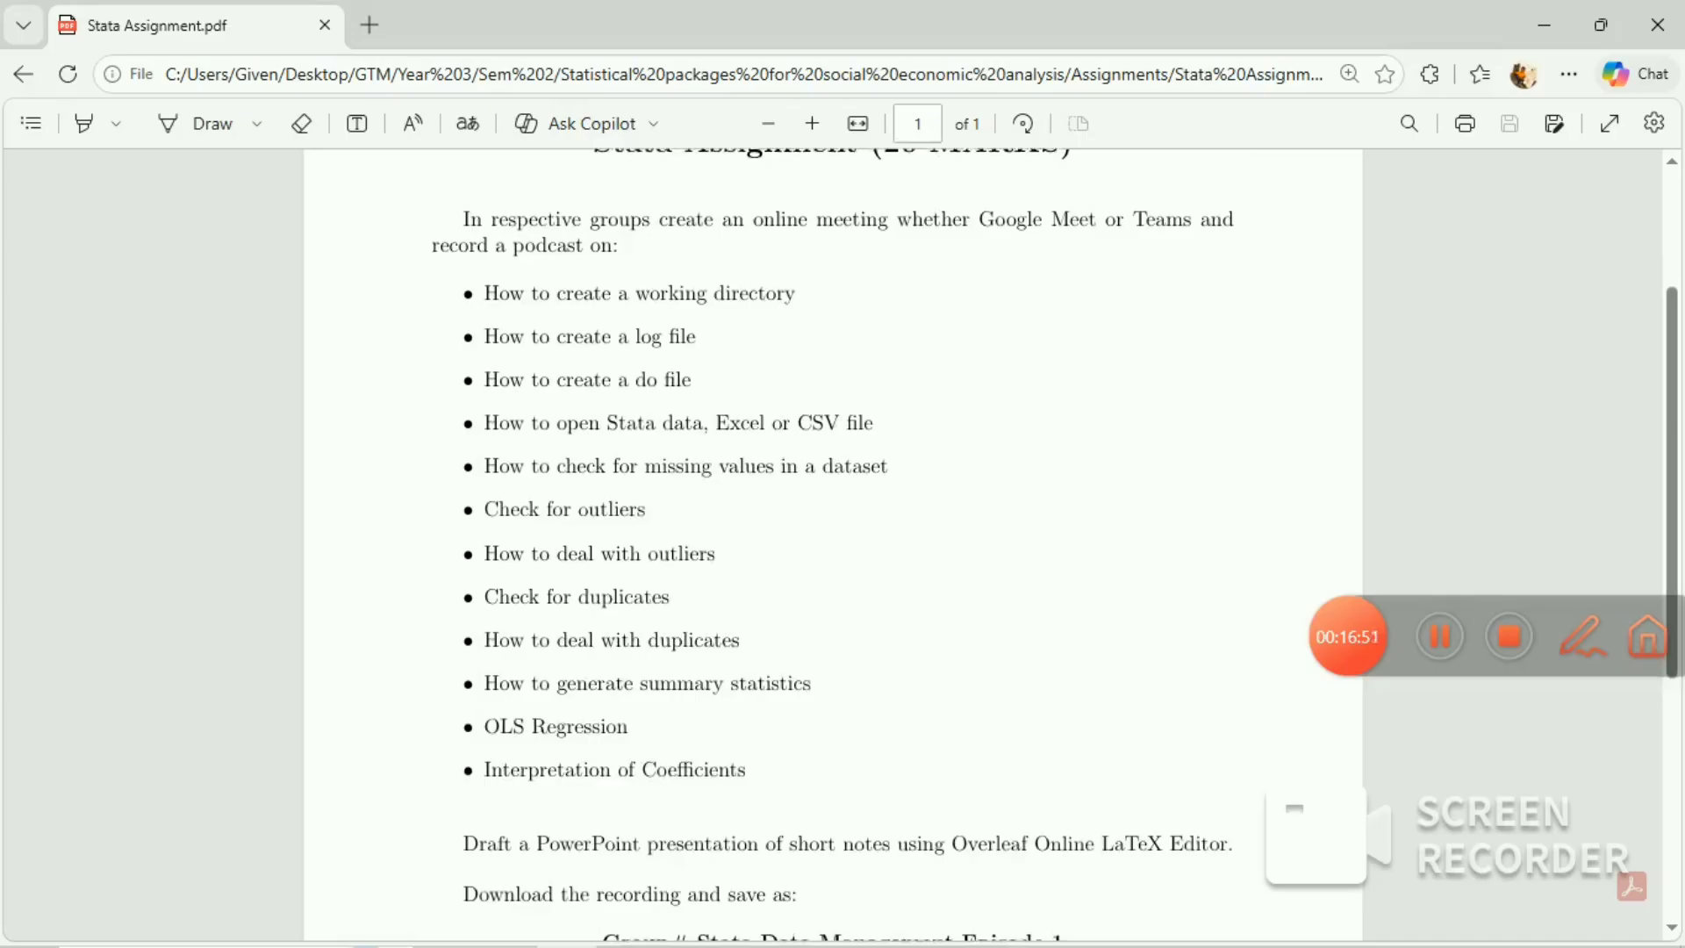
scroll(834, 545, "down", 1)
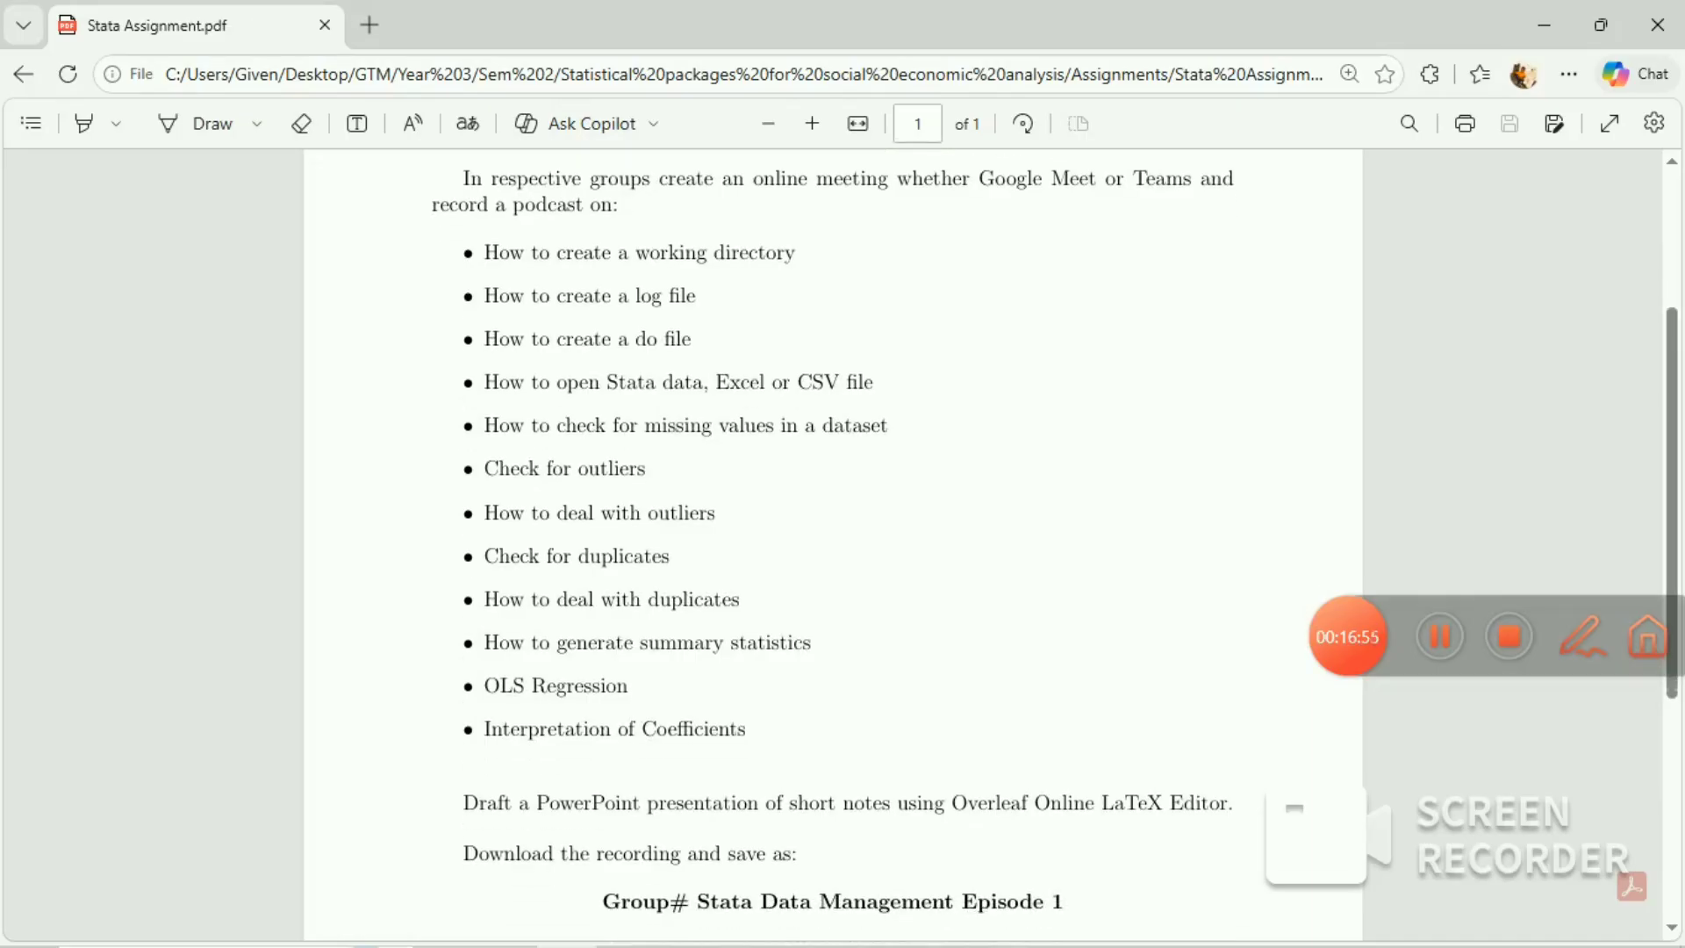
scroll(833, 544, "up", 5)
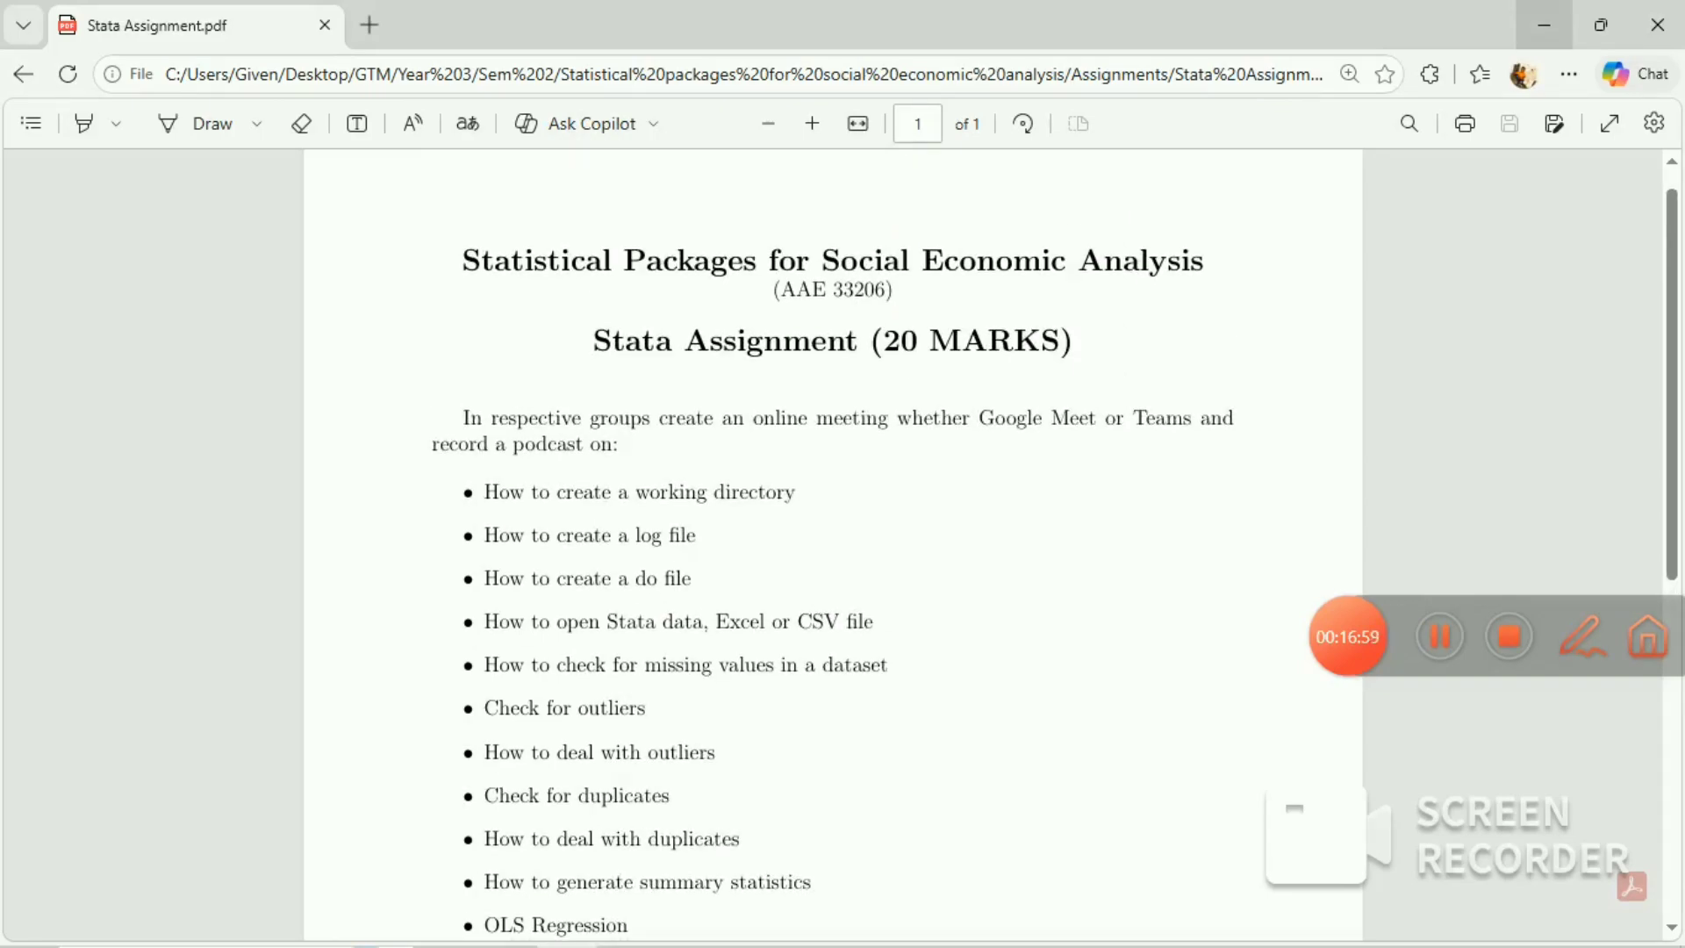
left_click(1543, 24)
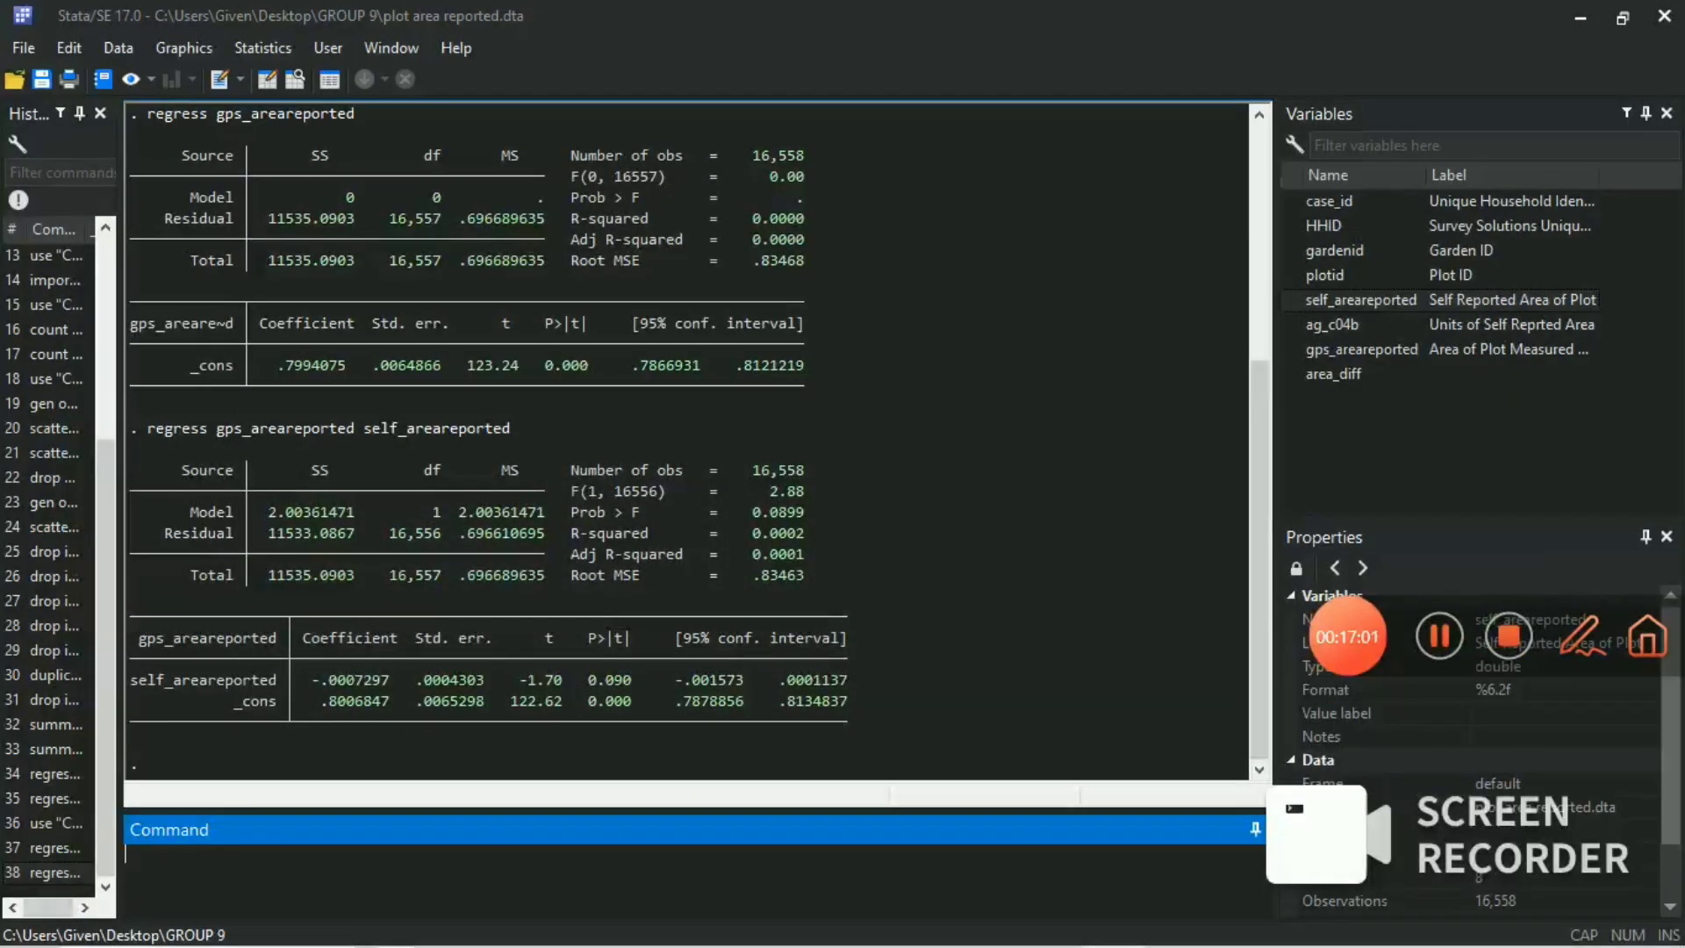